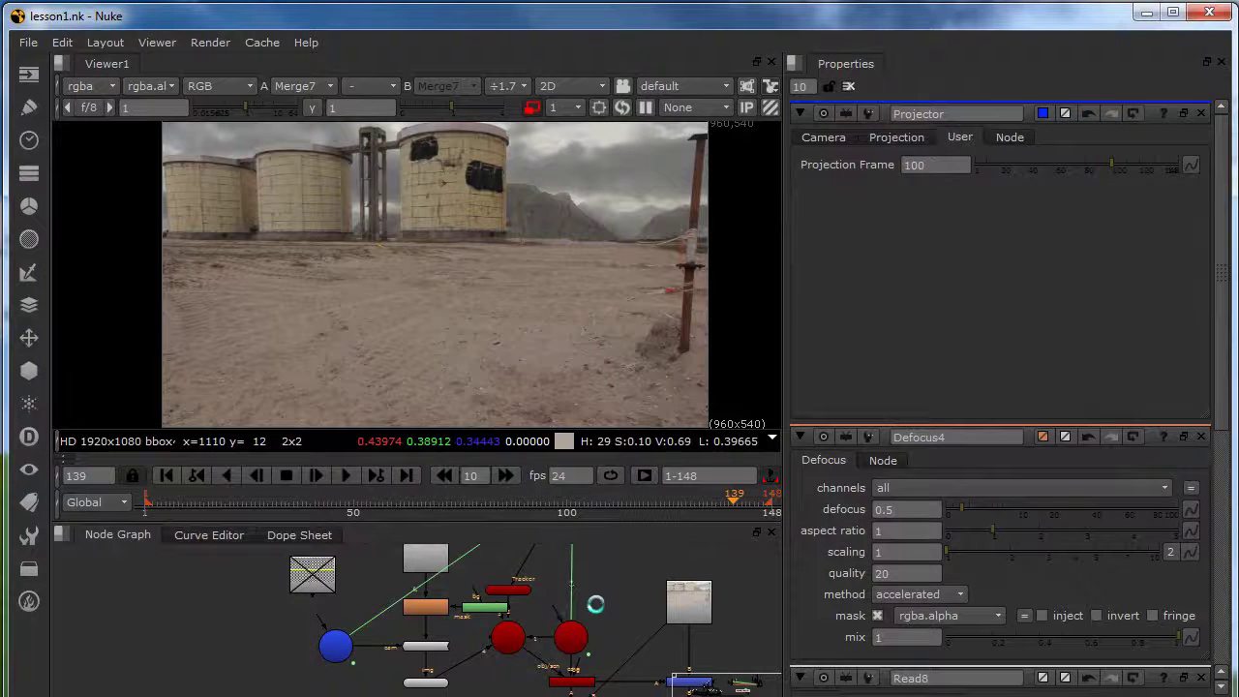
# - Add a WriteGeo node to the node graph and place it below the Projector node
pyautogui.scroll(-2, 628, 598)
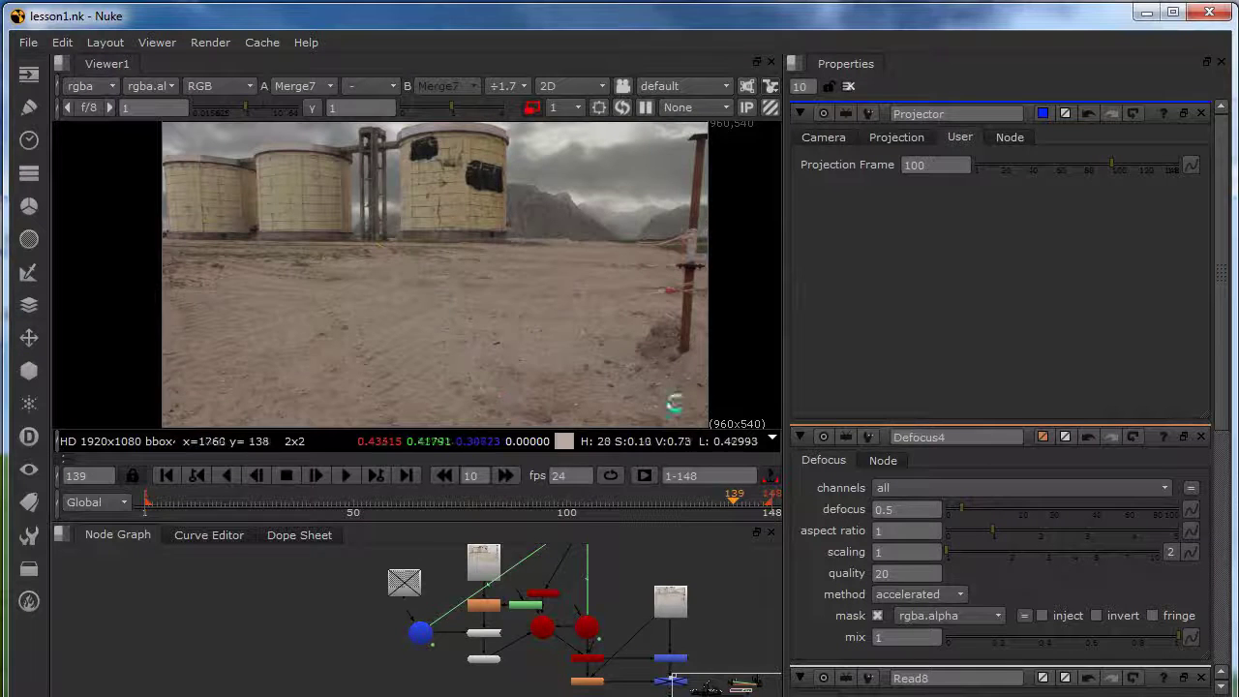
pyautogui.moveTo(614, 647); pyautogui.dragTo(581, 600, button='middle')
pyautogui.moveTo(510, 585); pyautogui.dragTo(515, 630, button='middle')
pyautogui.scroll(5, 511, 629)
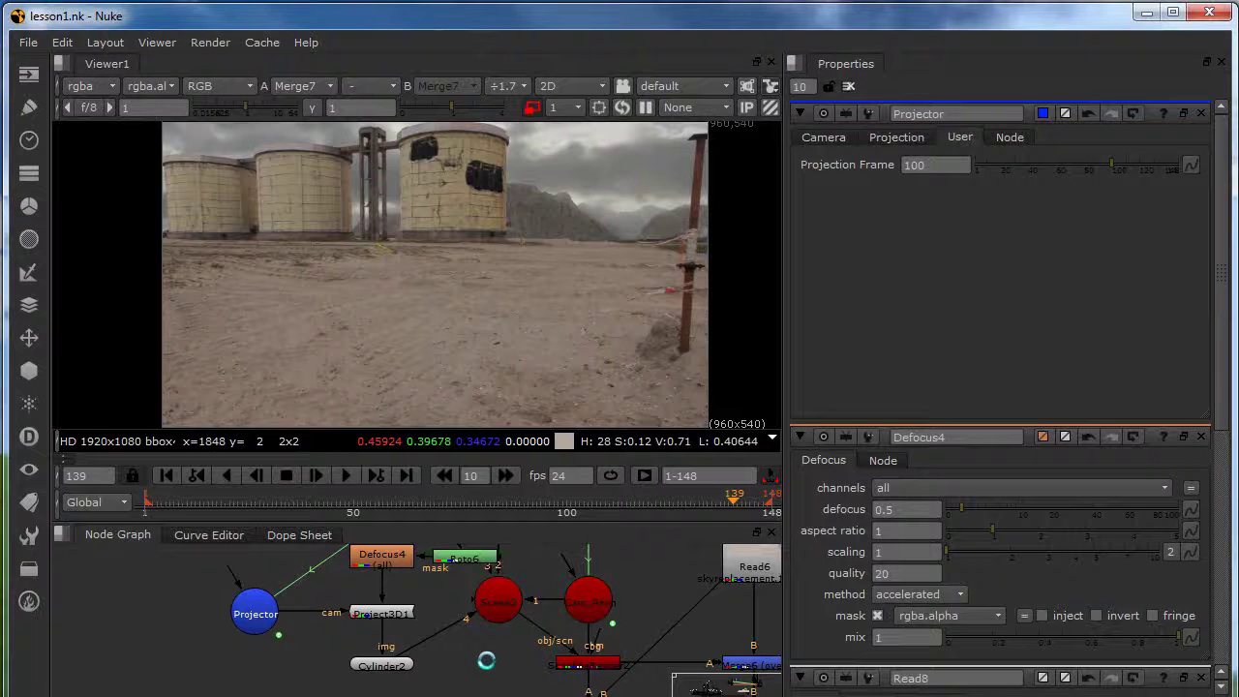
pyautogui.press('Tab')
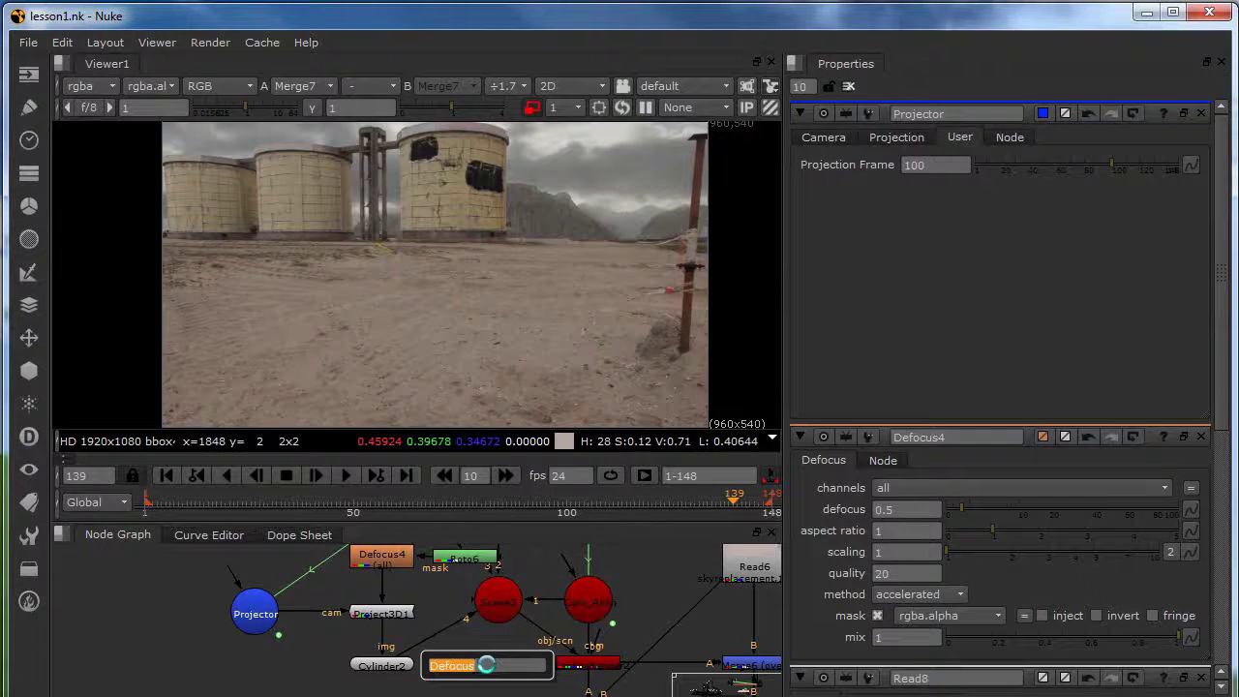
pyautogui.write('writeGeo')
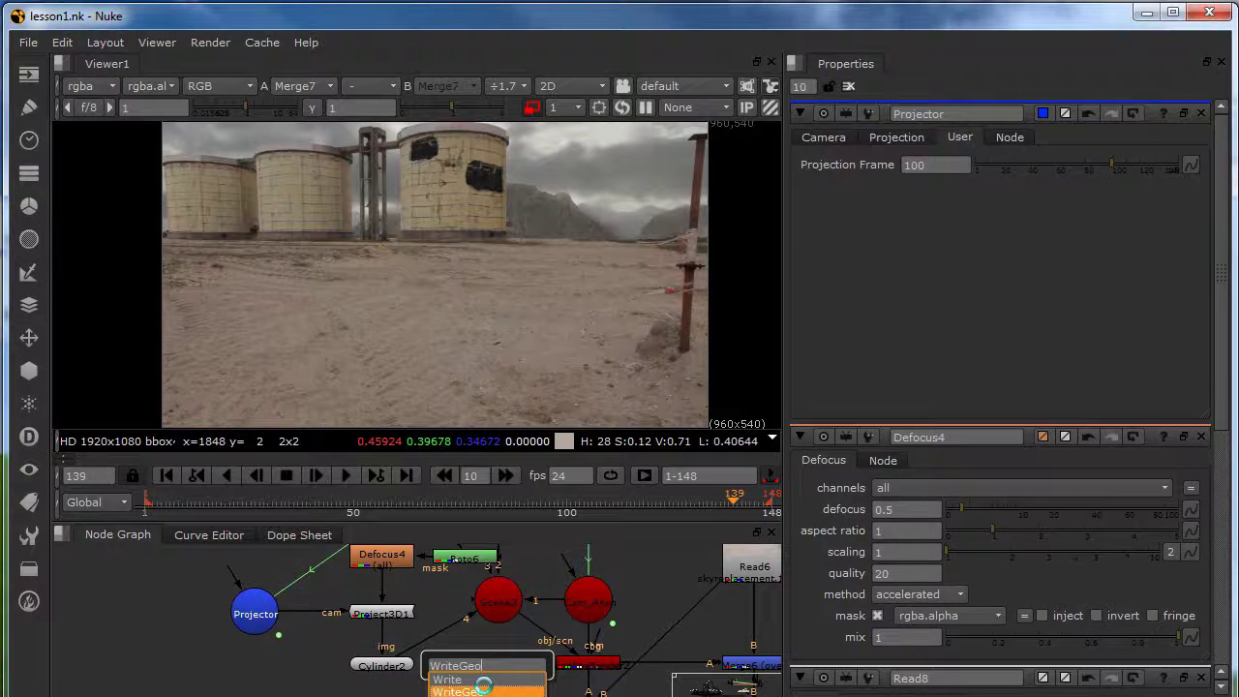
pyautogui.click(465, 690)
pyautogui.moveTo(474, 666); pyautogui.dragTo(290, 678)
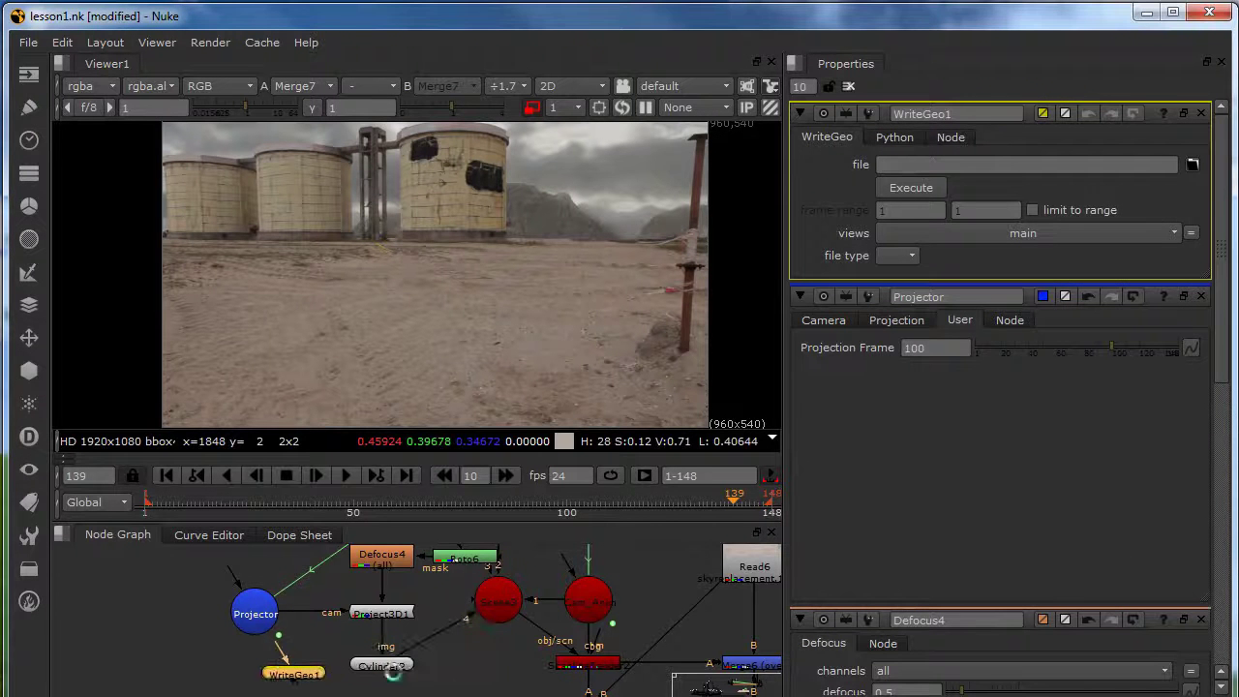
# - Add a MergeGeo node next to Cylinder2 and connect its input to the render camera node beside the Scene node
pyautogui.click(479, 675)
pyautogui.press('Tab')
pyautogui.write('m')
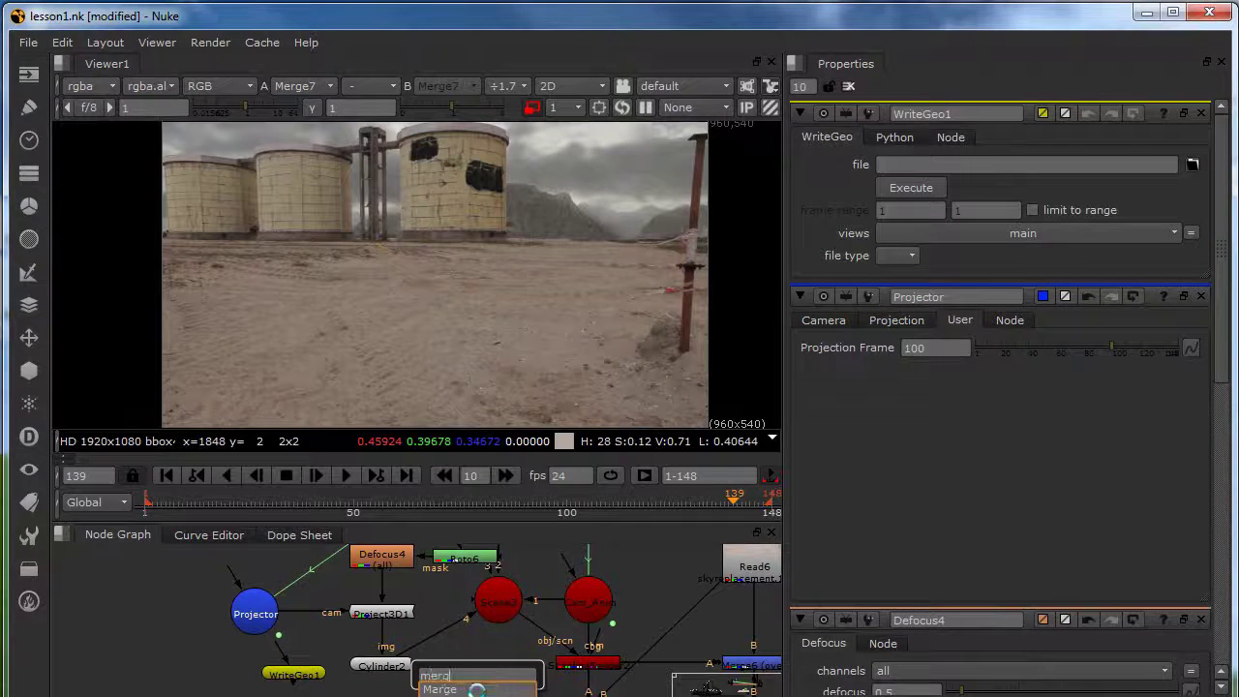
pyautogui.write('ergeg')
pyautogui.press('Return')
pyautogui.scroll(-1, 467, 669)
pyautogui.moveTo(468, 669); pyautogui.dragTo(467, 651, button='middle')
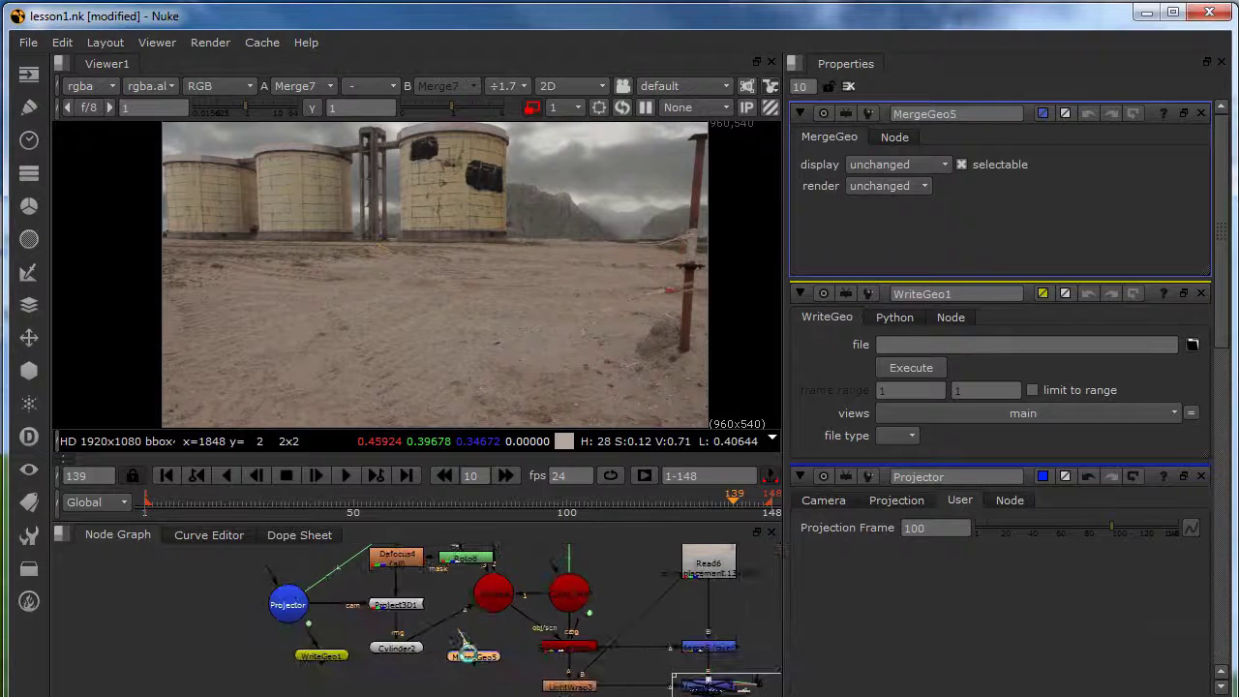
pyautogui.moveTo(460, 634); pyautogui.dragTo(569, 594)
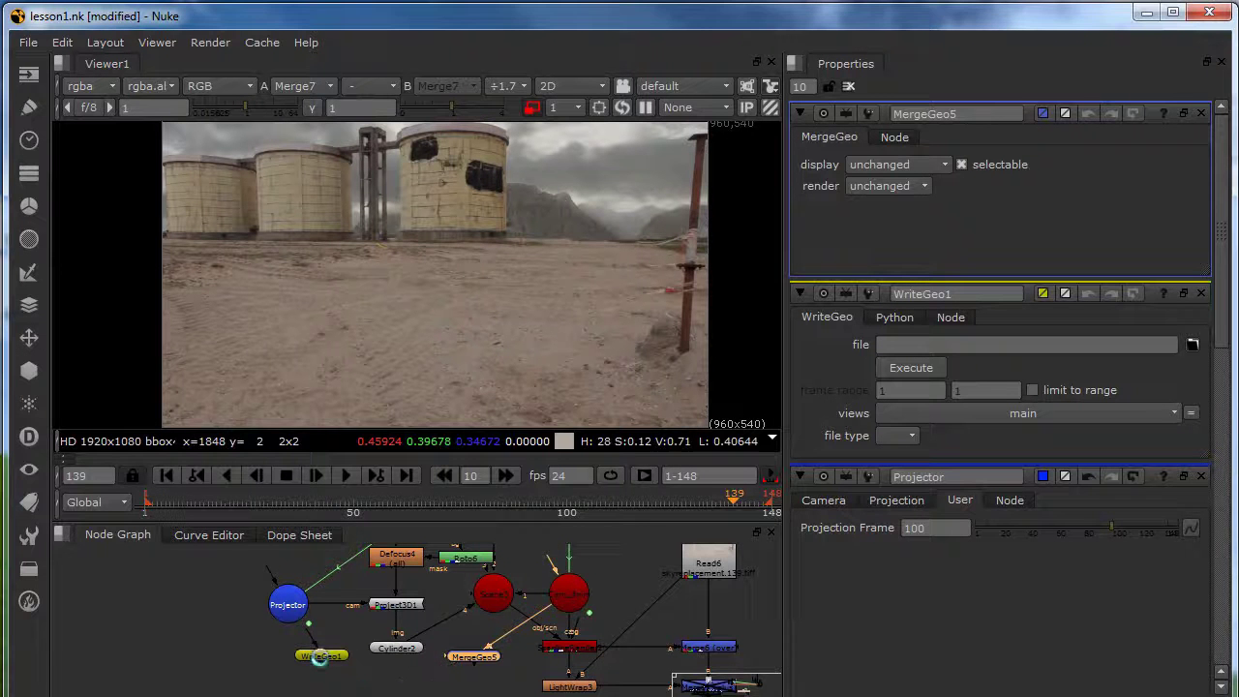
# - Connect the WriteGeo node to the MergeGeo node's output and open the WriteGeo settings
pyautogui.moveTo(316, 655); pyautogui.dragTo(470, 658)
pyautogui.moveTo(455, 668); pyautogui.dragTo(463, 622, button='middle')
pyautogui.doubleClick(445, 649)
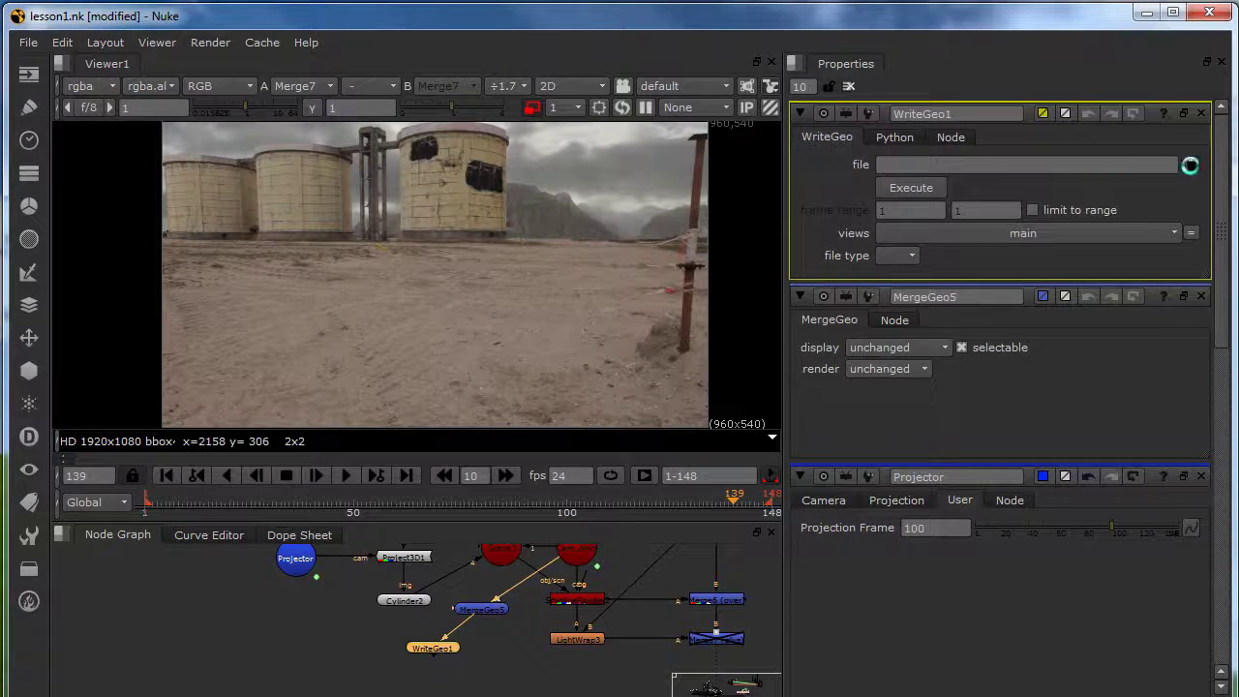
# - Set the WriteGeo output to camera.fbx in a new folder named FBX inside Desktop/Tutorial
pyautogui.click(1189, 165)
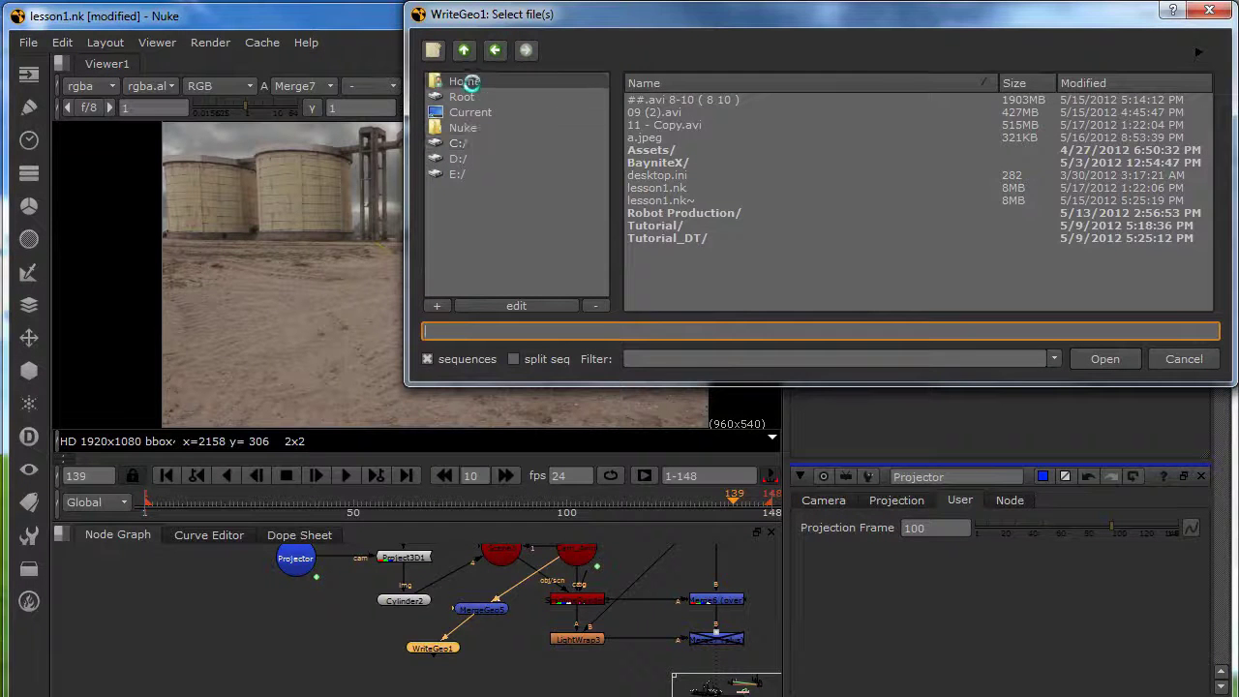
pyautogui.click(453, 83)
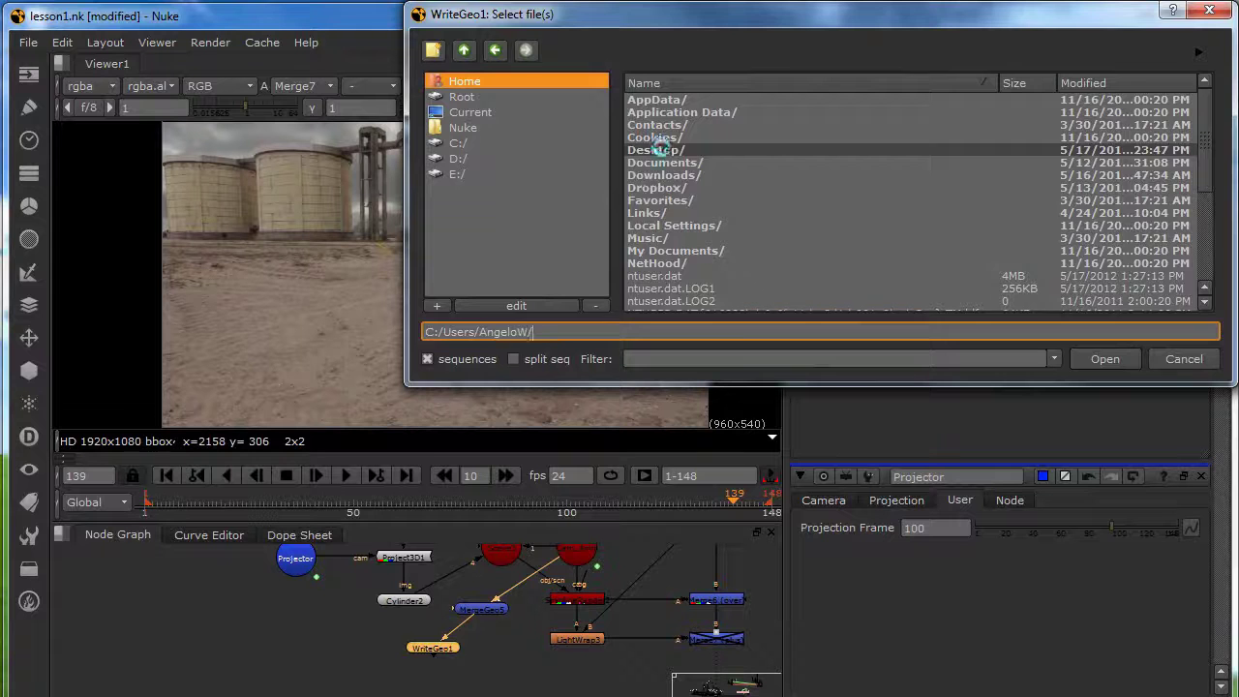
pyautogui.doubleClick(655, 150)
pyautogui.doubleClick(663, 226)
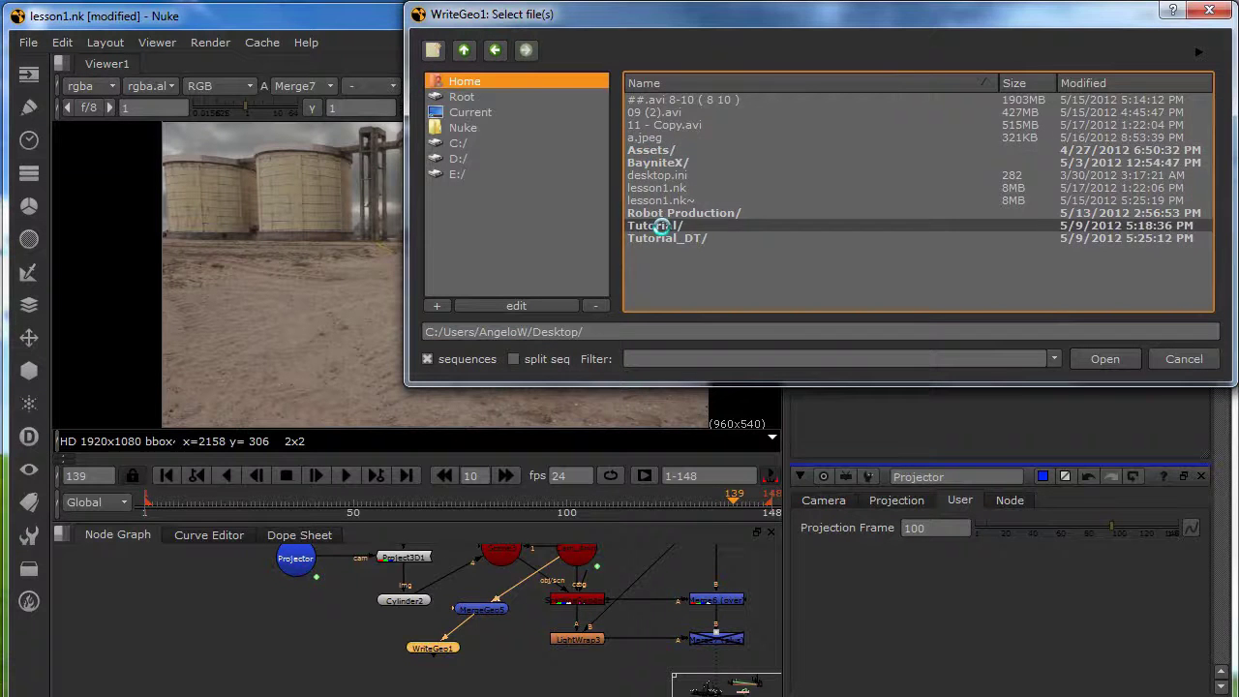
pyautogui.click(432, 49)
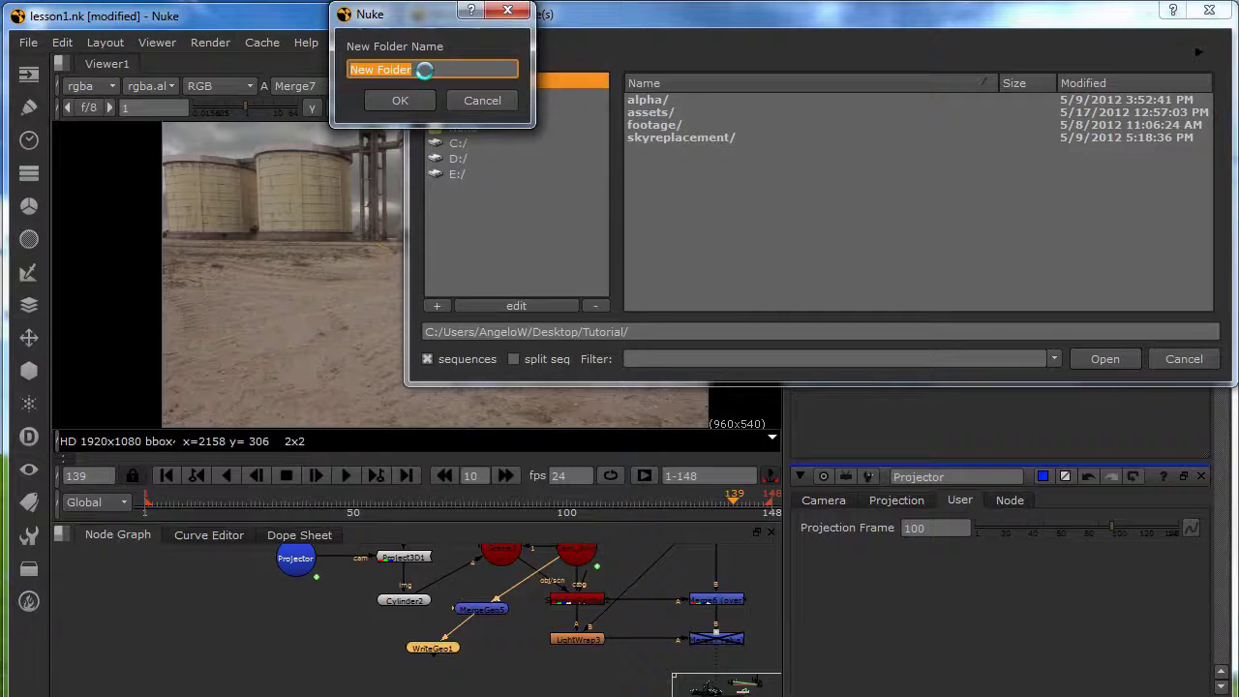
pyautogui.write('FBX')
pyautogui.click(400, 100)
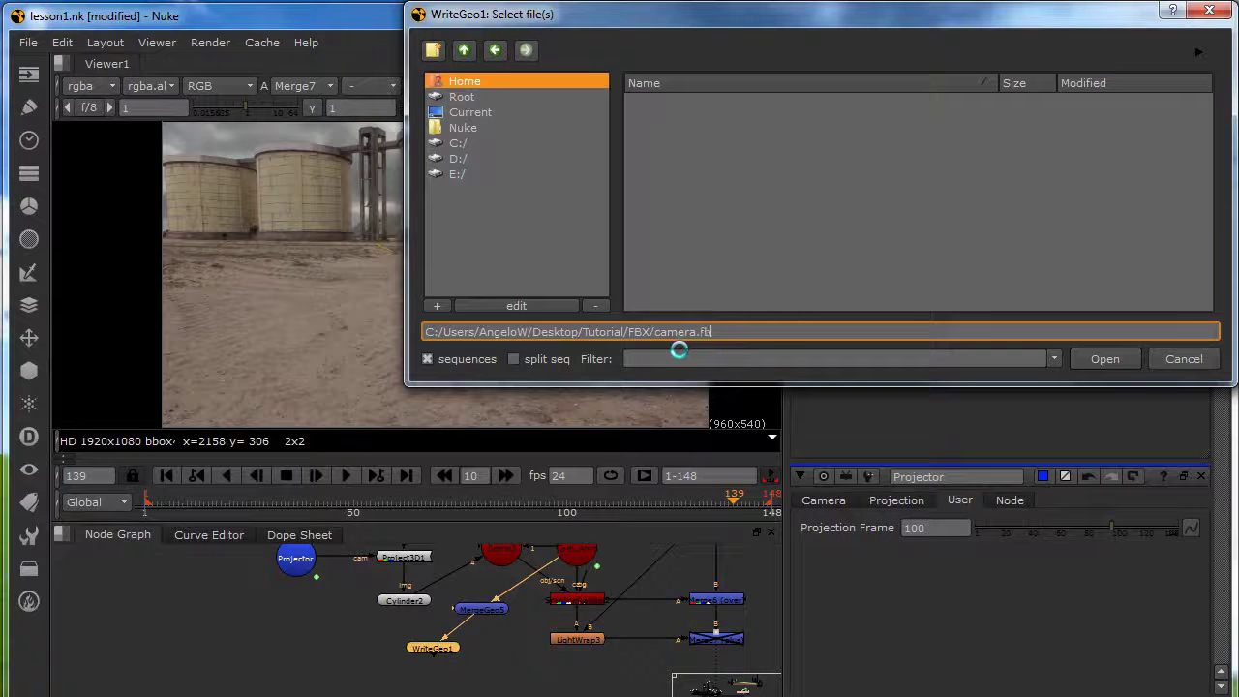
pyautogui.press('Return')
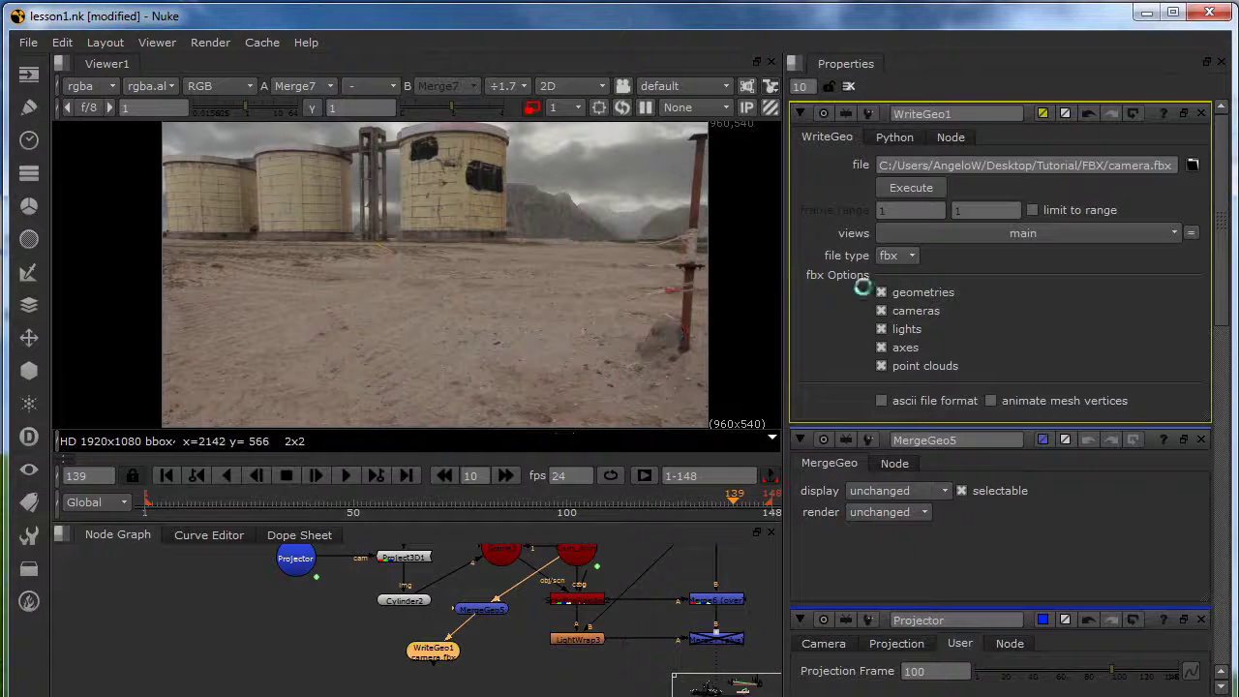
# - Limit the FBX options to cameras only and execute the export for frames 0-148
pyautogui.click(882, 311)
pyautogui.click(882, 347)
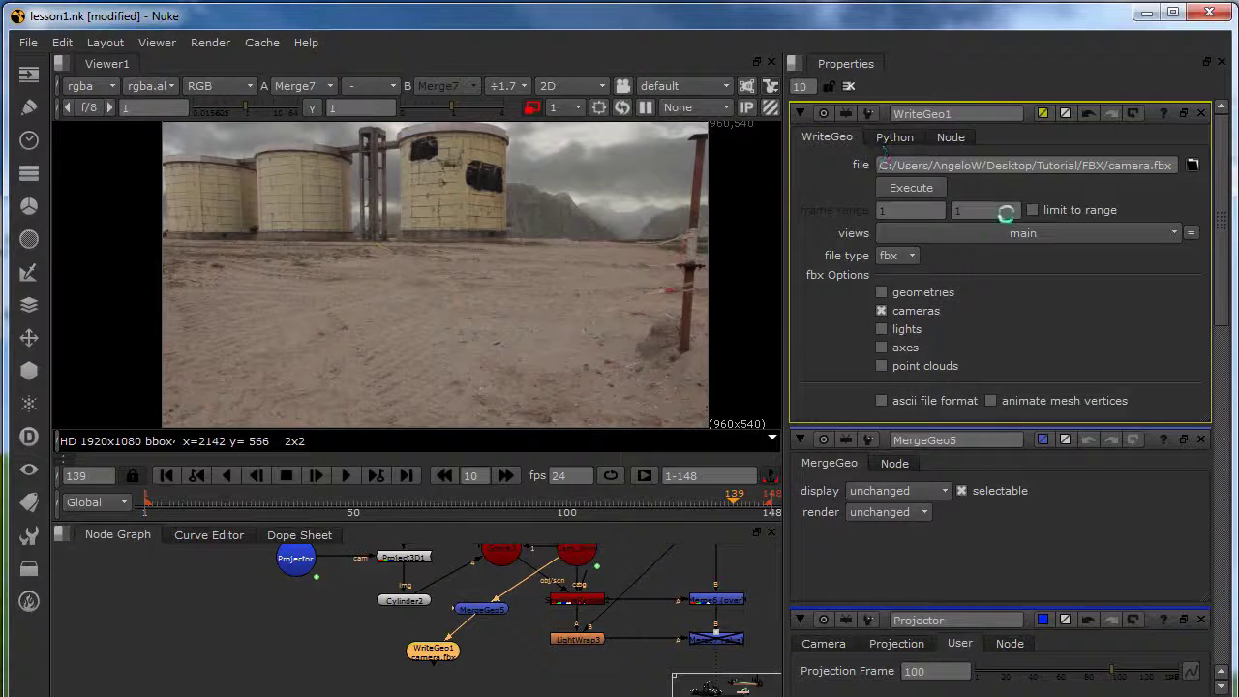
pyautogui.click(905, 188)
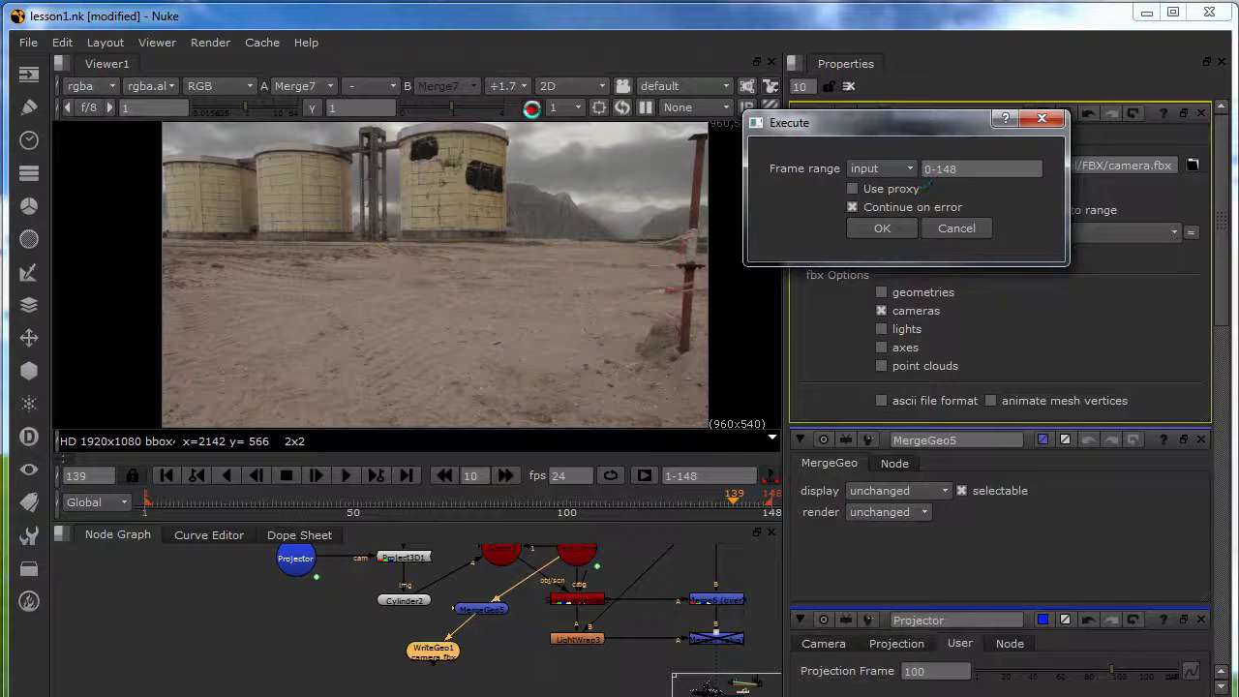
pyautogui.click(861, 233)
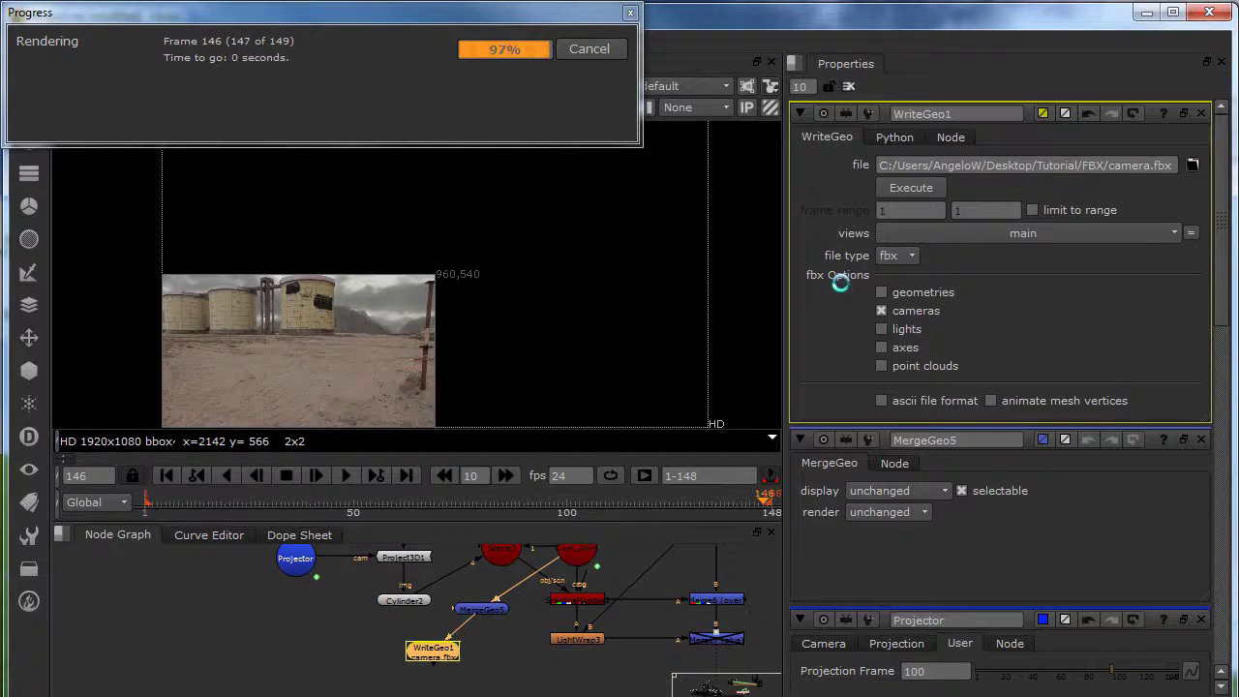
# - Reconnect the MergeGeo input from the camera to the tracker node above the Scene node
pyautogui.moveTo(502, 640); pyautogui.dragTo(535, 653, button='middle')
pyautogui.scroll(1, 571, 588)
pyautogui.scroll(-3, 572, 588)
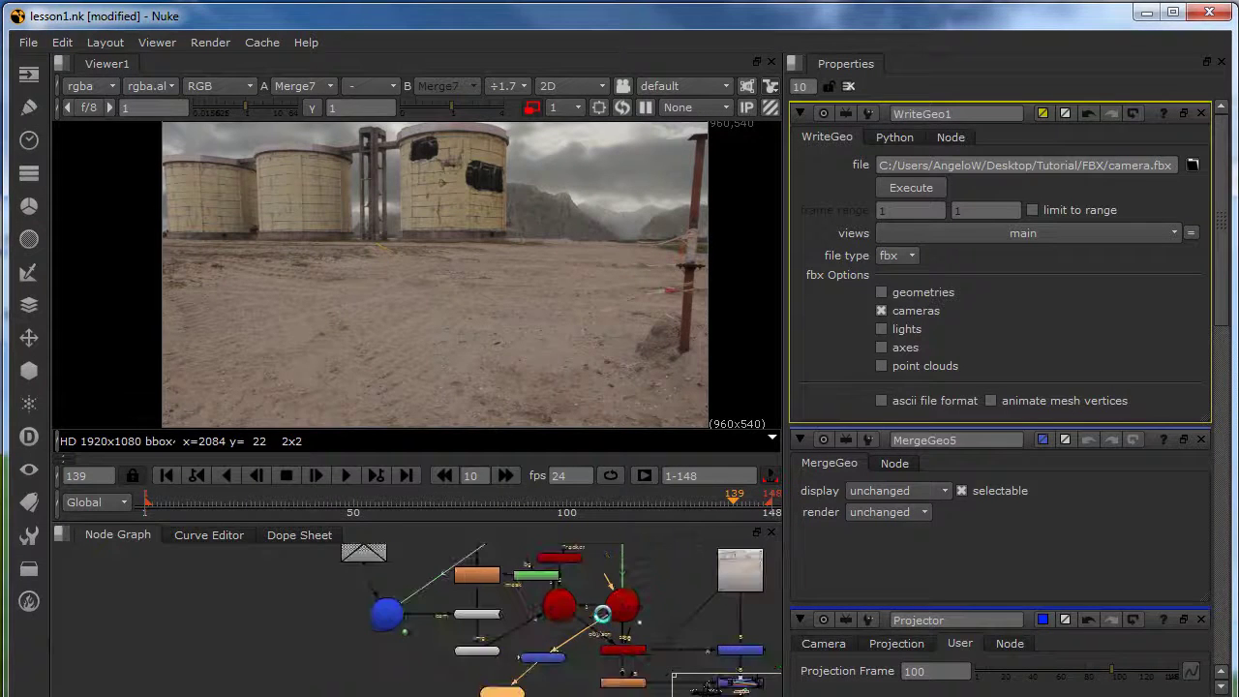
pyautogui.moveTo(588, 620); pyautogui.dragTo(566, 559)
pyautogui.moveTo(514, 688); pyautogui.dragTo(514, 657, button='middle')
pyautogui.moveTo(514, 658); pyautogui.dragTo(514, 658)
# - Limit the FBX options to point clouds, rename the output file to pointcloud.fbx and execute frames 0-148
pyautogui.click(911, 187)
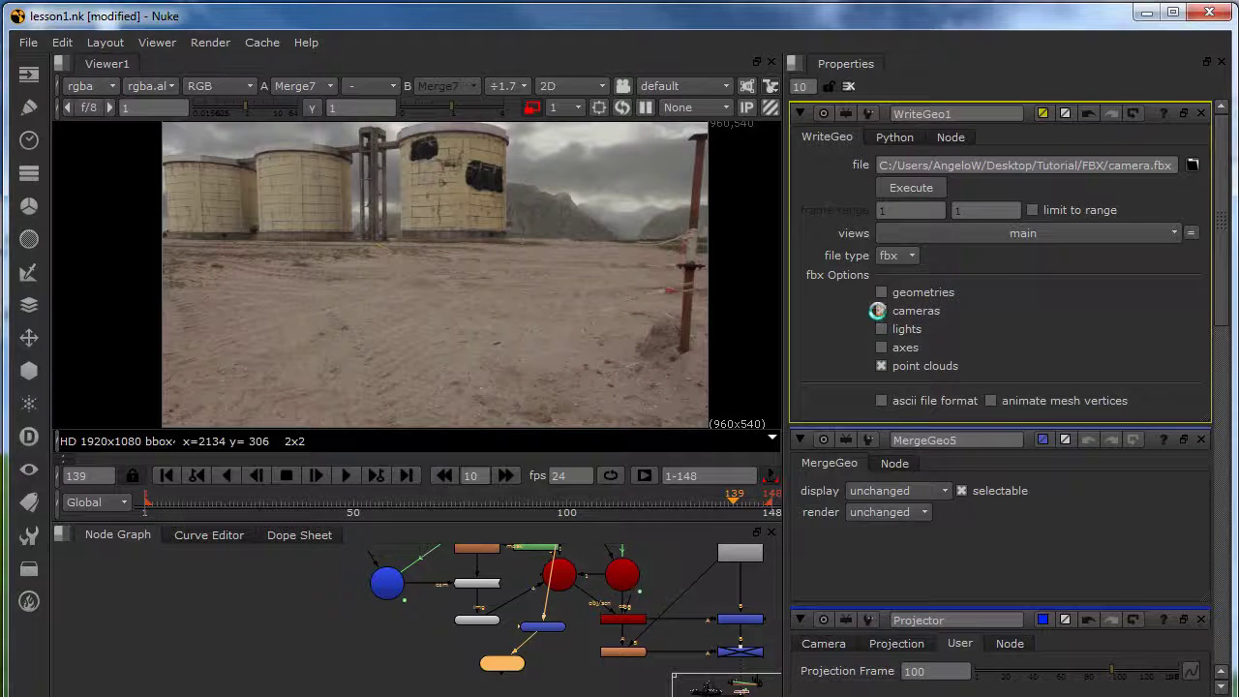
pyautogui.moveTo(1149, 166); pyautogui.dragTo(1114, 164)
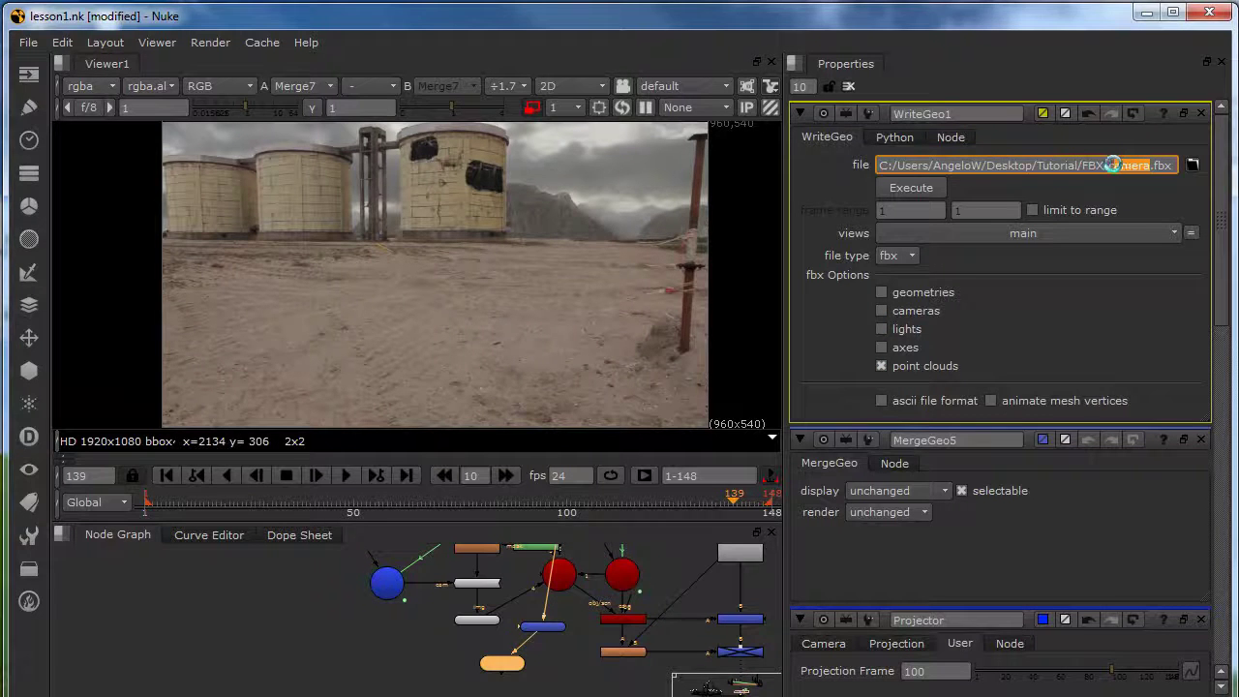
pyautogui.press('BackSpace')
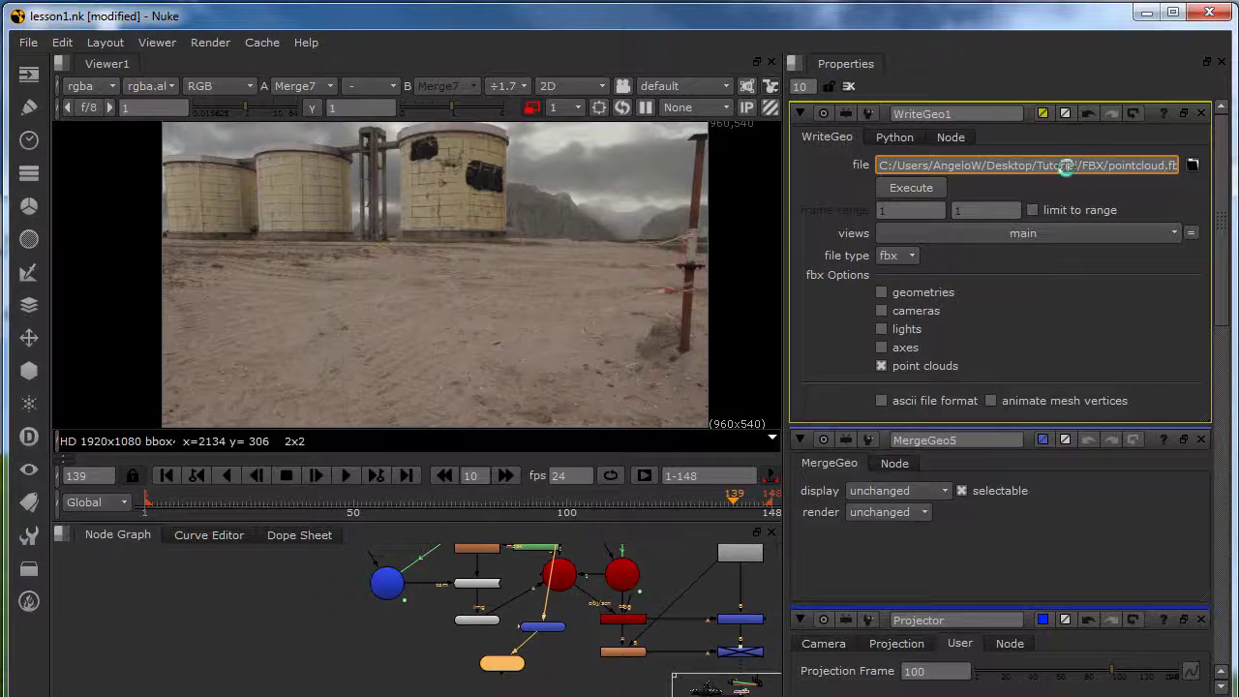
pyautogui.click(911, 188)
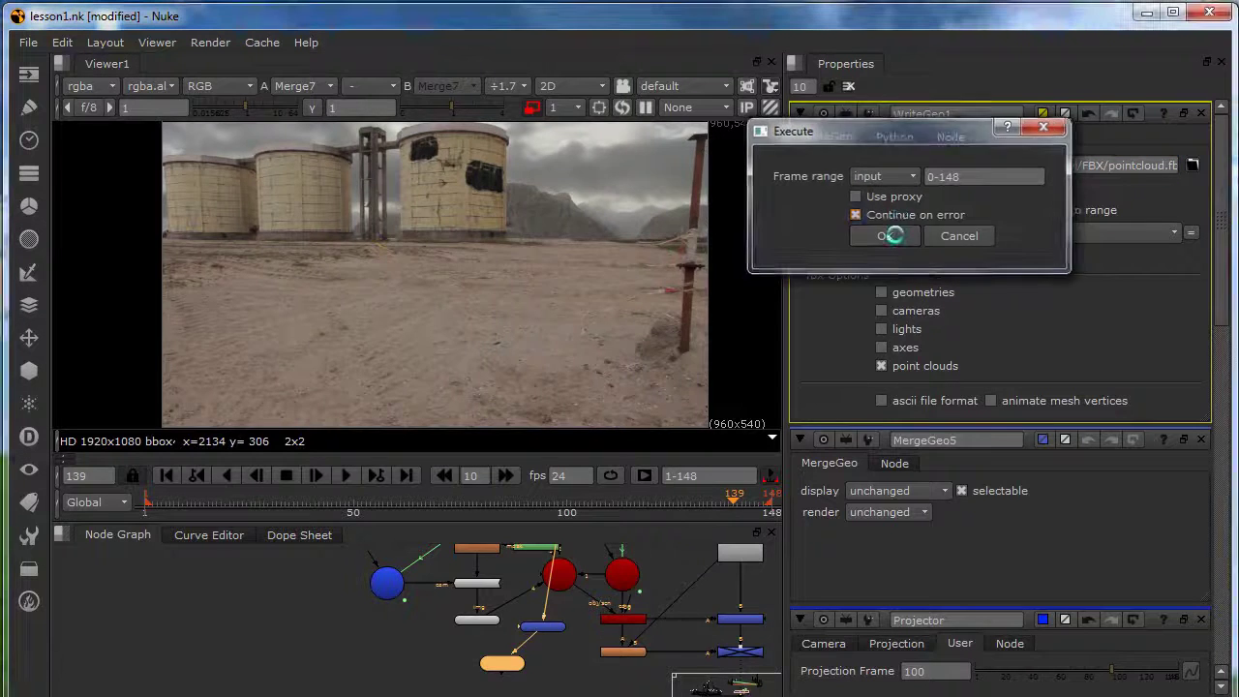
pyautogui.click(894, 233)
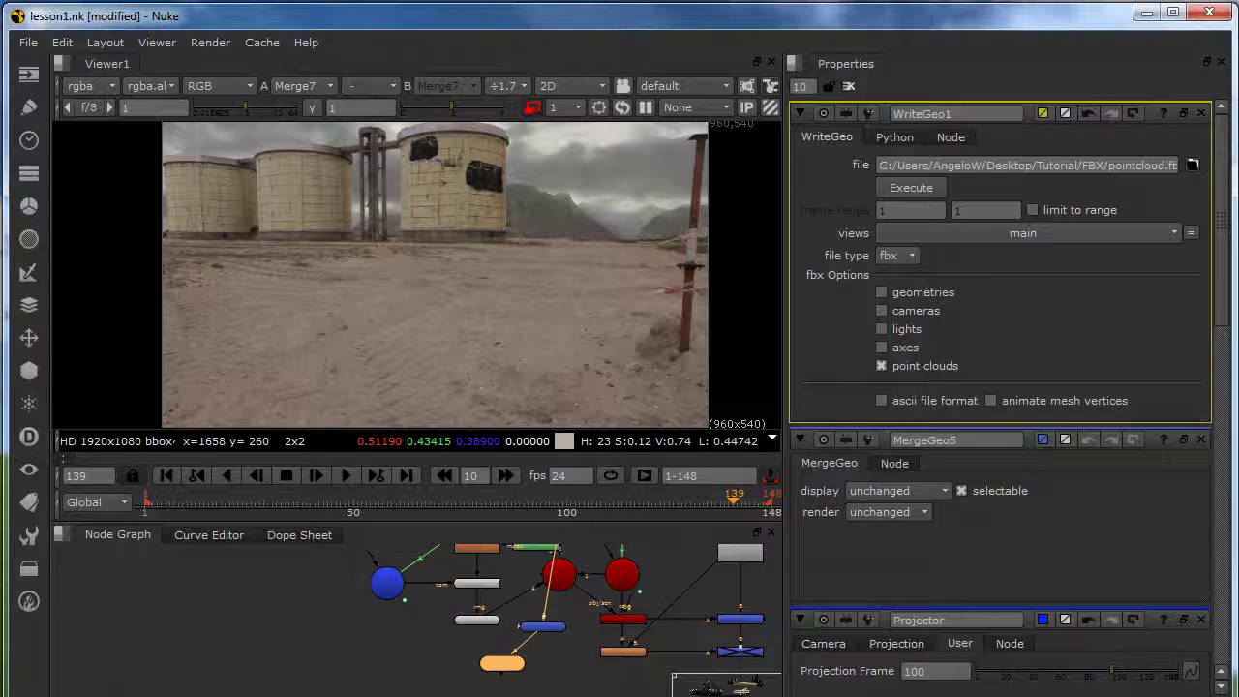
# - Launch Autodesk Maya 2011 and switch to its main window
pyautogui.press('super')
pyautogui.click(94, 158)
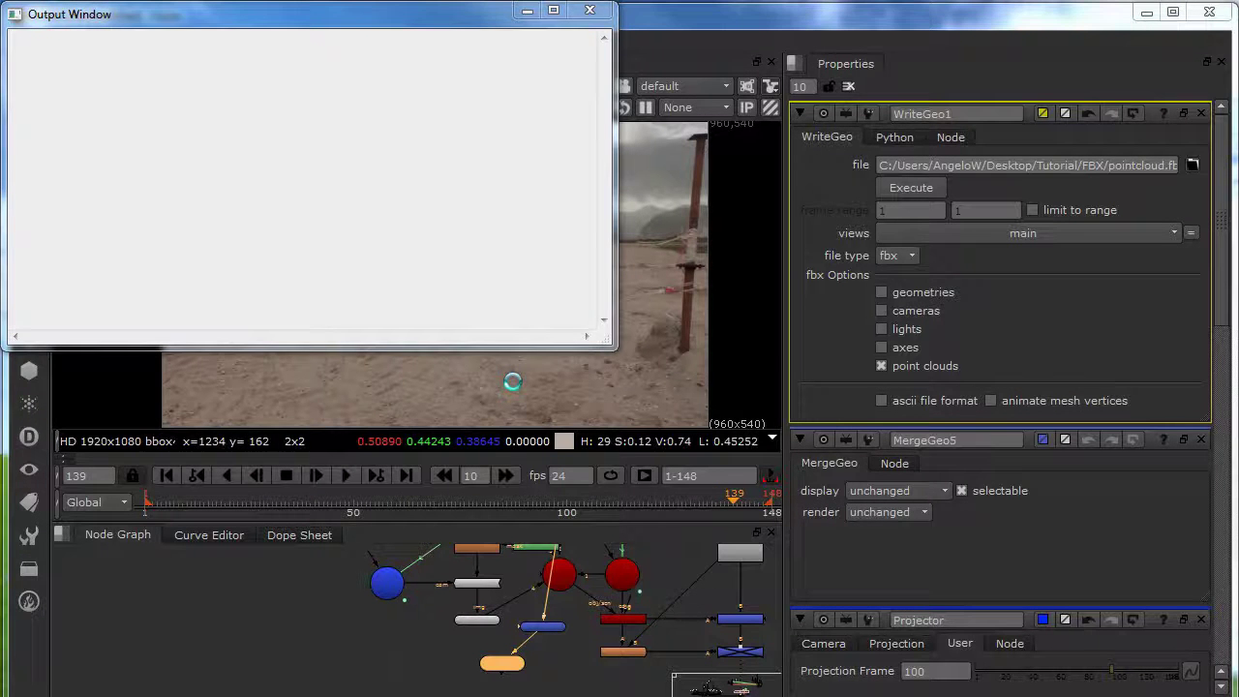
pyautogui.moveTo(428, 622); pyautogui.dragTo(438, 683, button='middle')
pyautogui.scroll(-2, 492, 637)
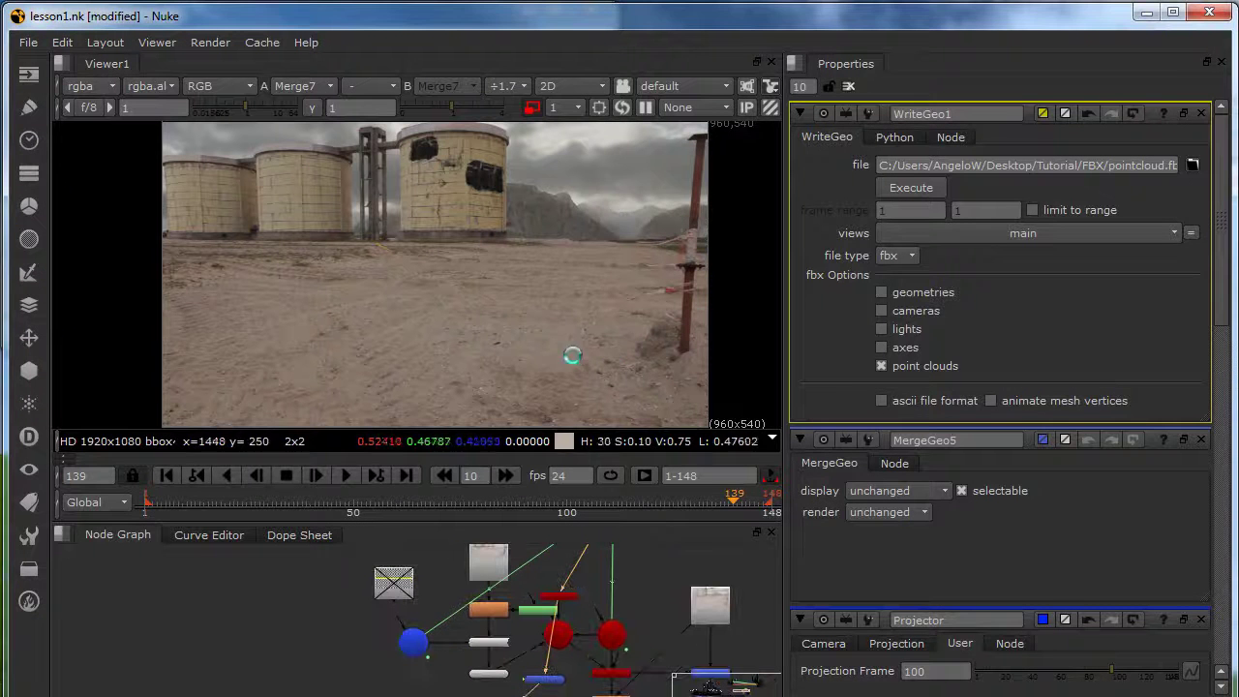
pyautogui.moveTo(607, 642); pyautogui.dragTo(499, 549, button='middle')
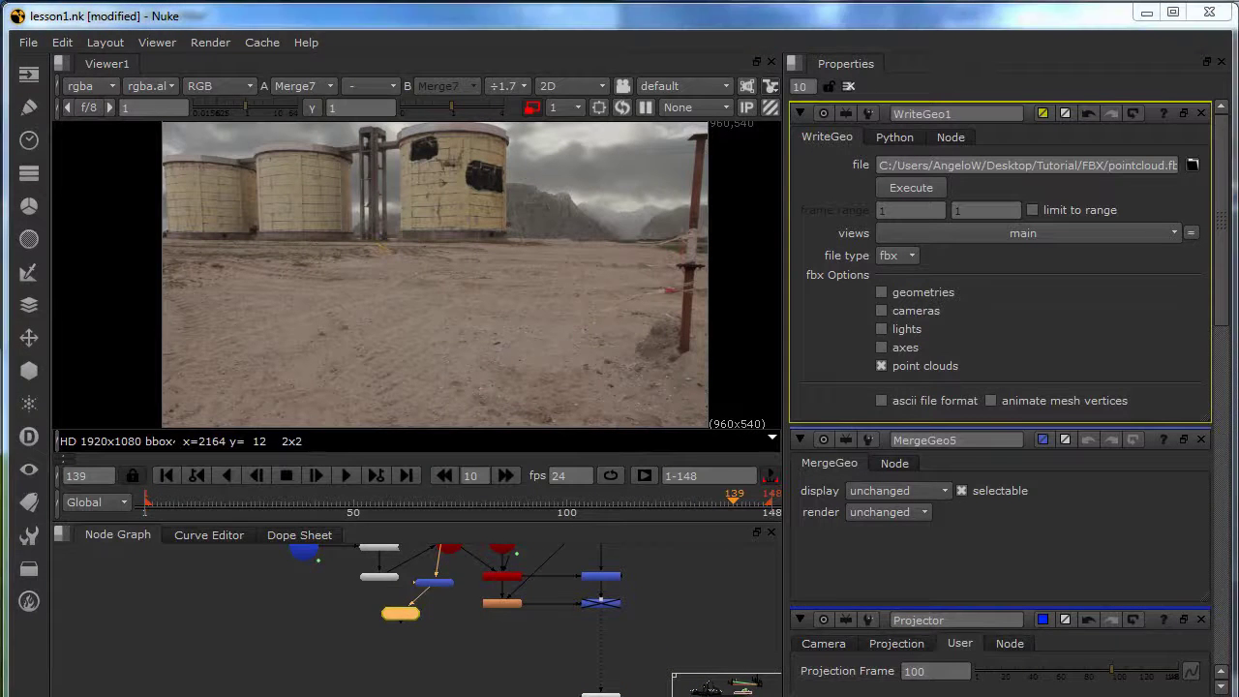
pyautogui.click(367, 629)
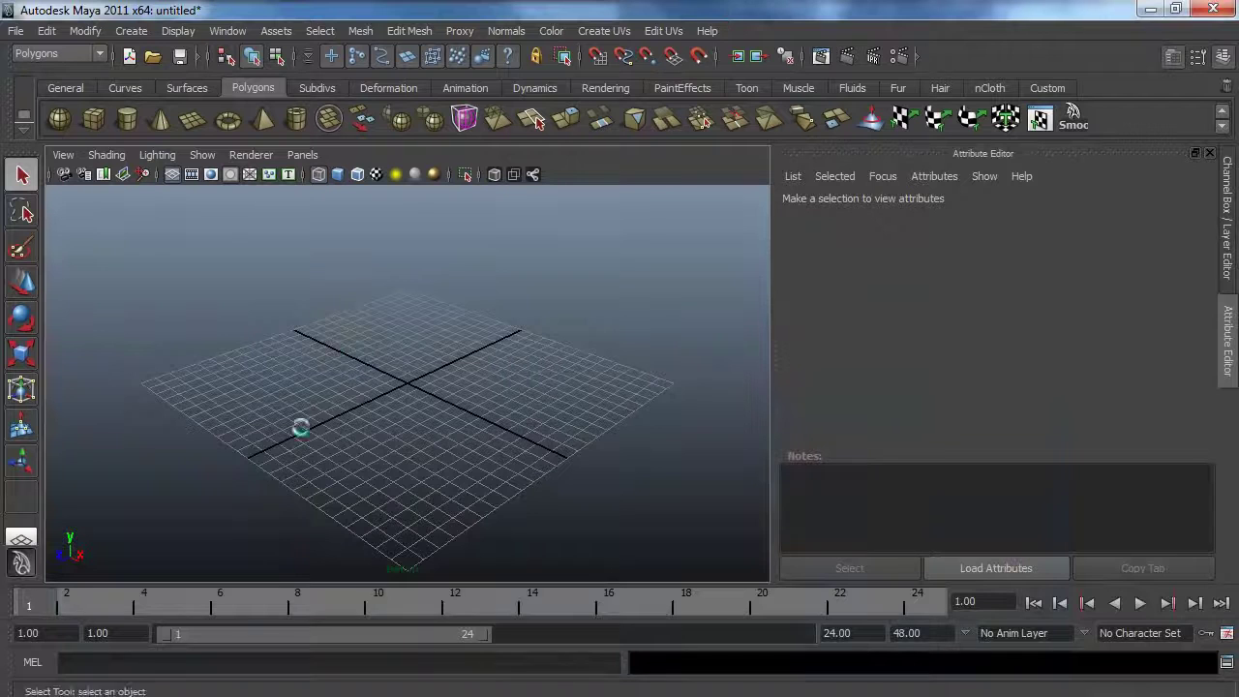
# - Import camera.fbx from the Desktop/Tutorial/FBX folder into the untitled scene
pyautogui.moveTo(363, 423)
pyautogui.keyDown('alt'); pyautogui.mouseDown()
pyautogui.moveTo(381, 409)
pyautogui.moveTo(362, 423)
pyautogui.moveTo(385, 429)
pyautogui.mouseUp(); pyautogui.keyUp('alt')
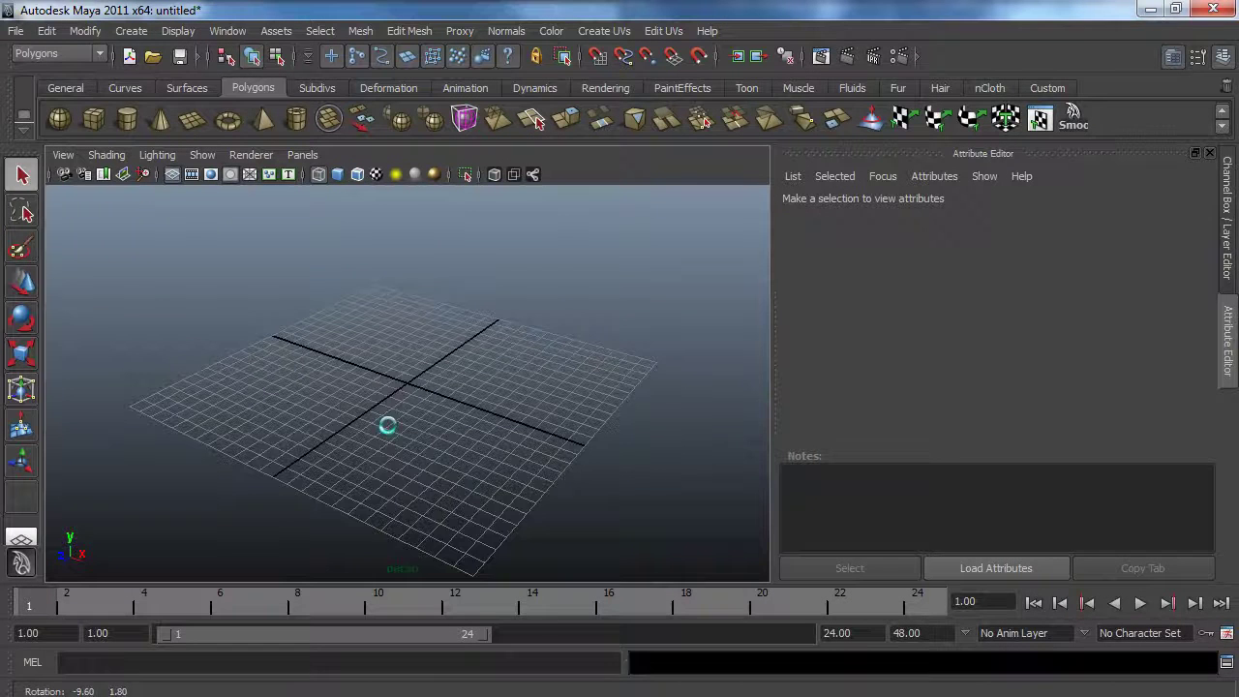
pyautogui.click(15, 29)
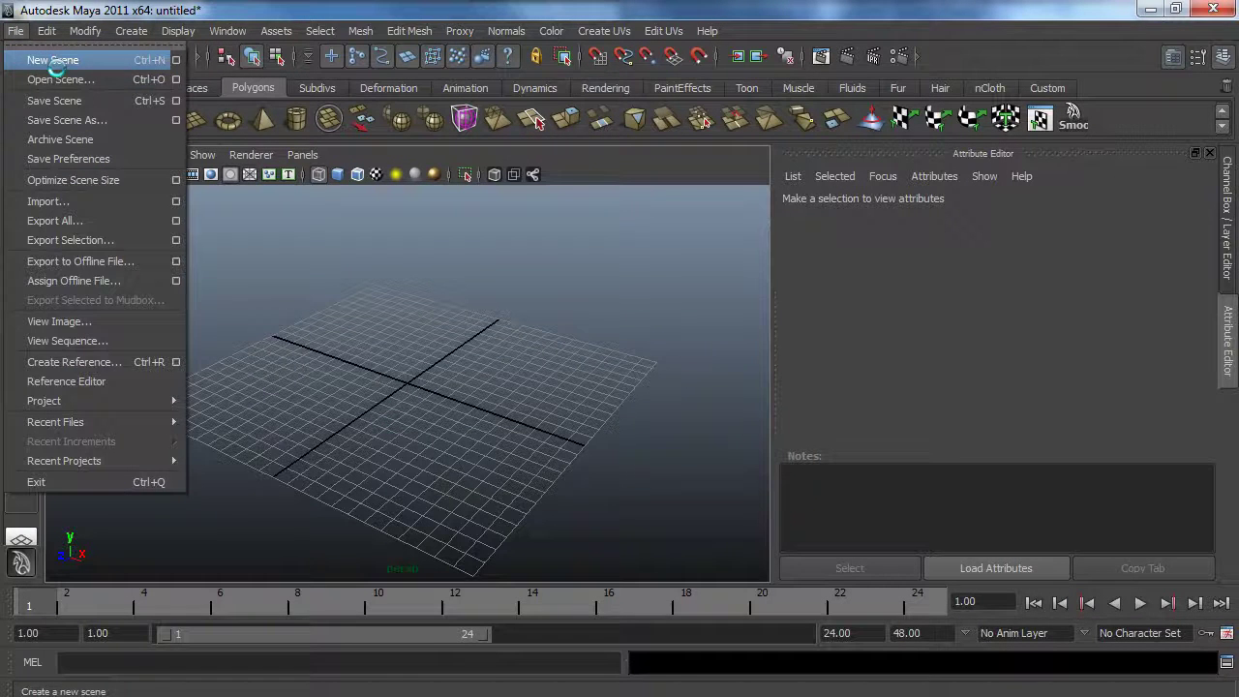
pyautogui.click(50, 201)
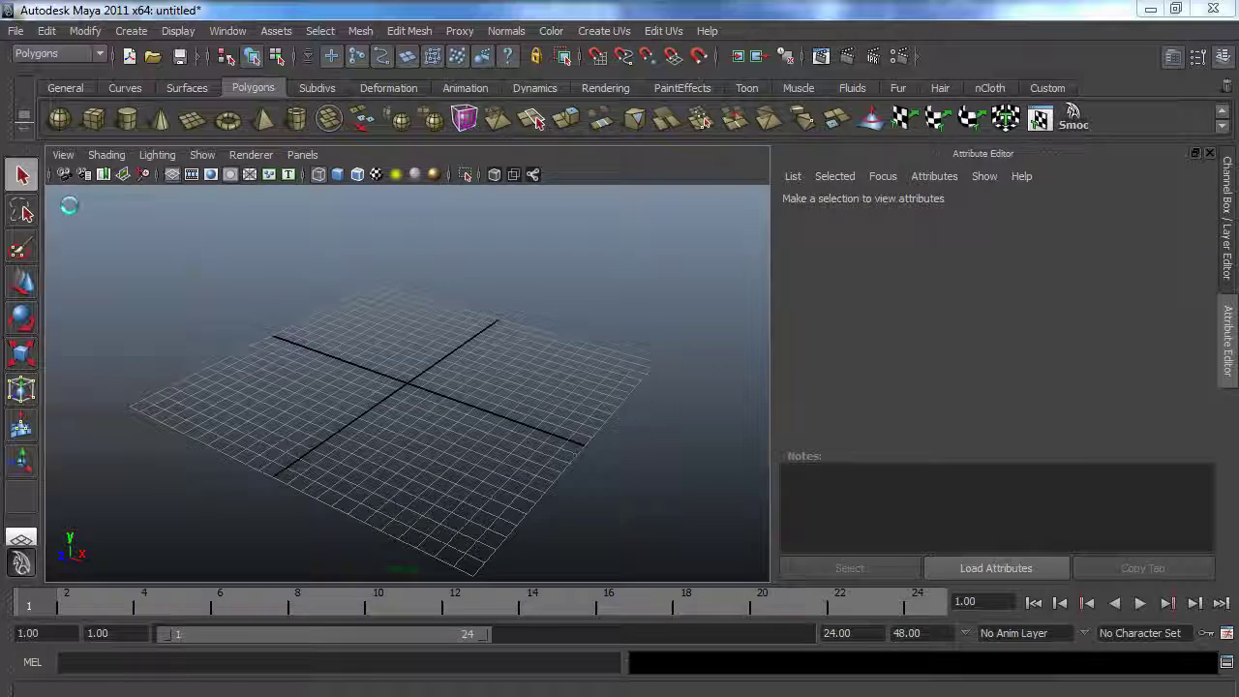
pyautogui.click(172, 236)
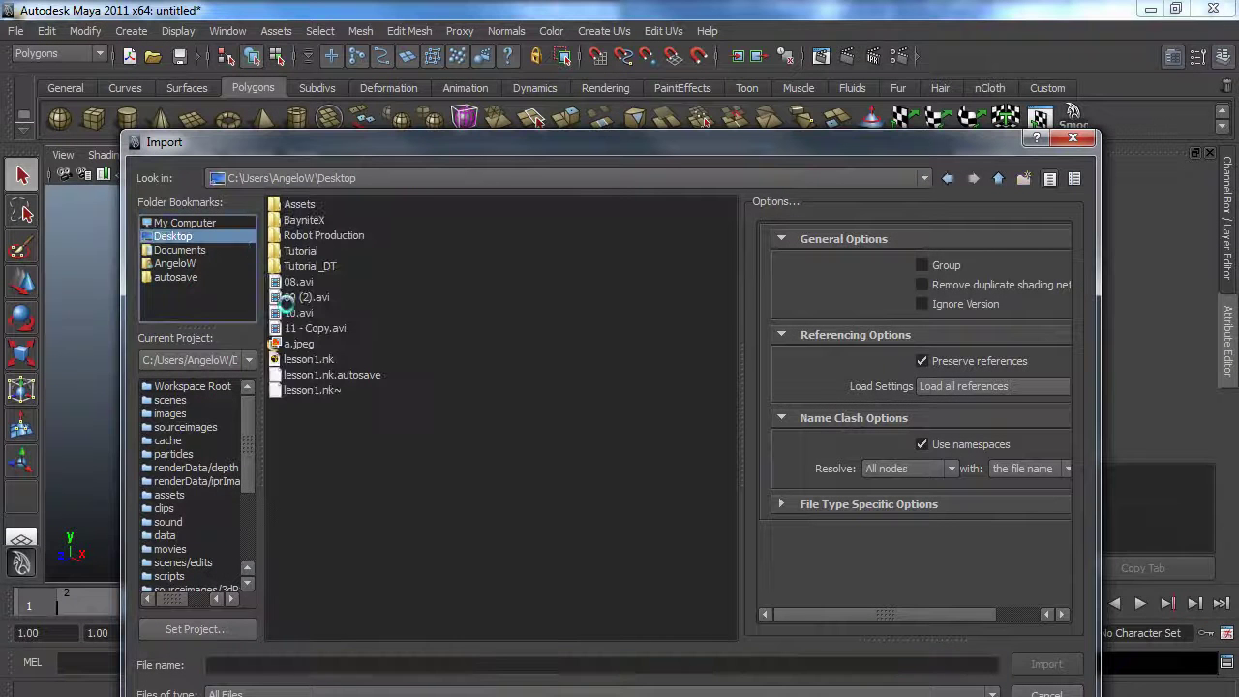
pyautogui.doubleClick(299, 251)
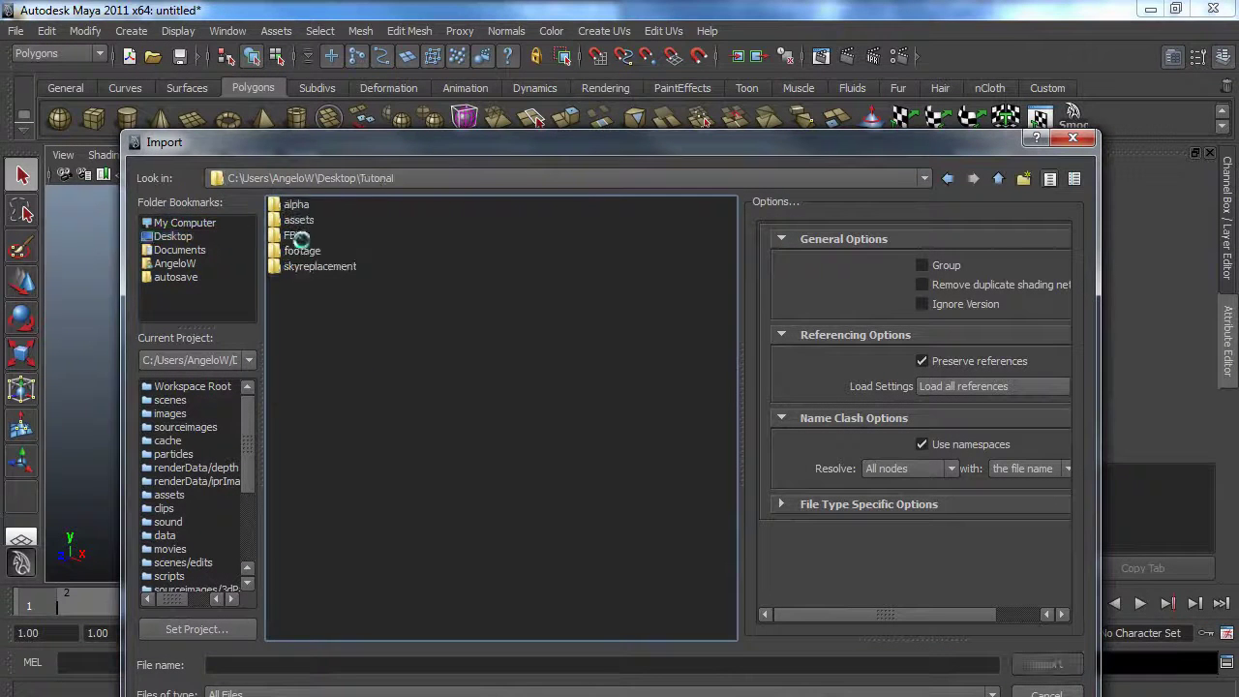
pyautogui.doubleClick(301, 234)
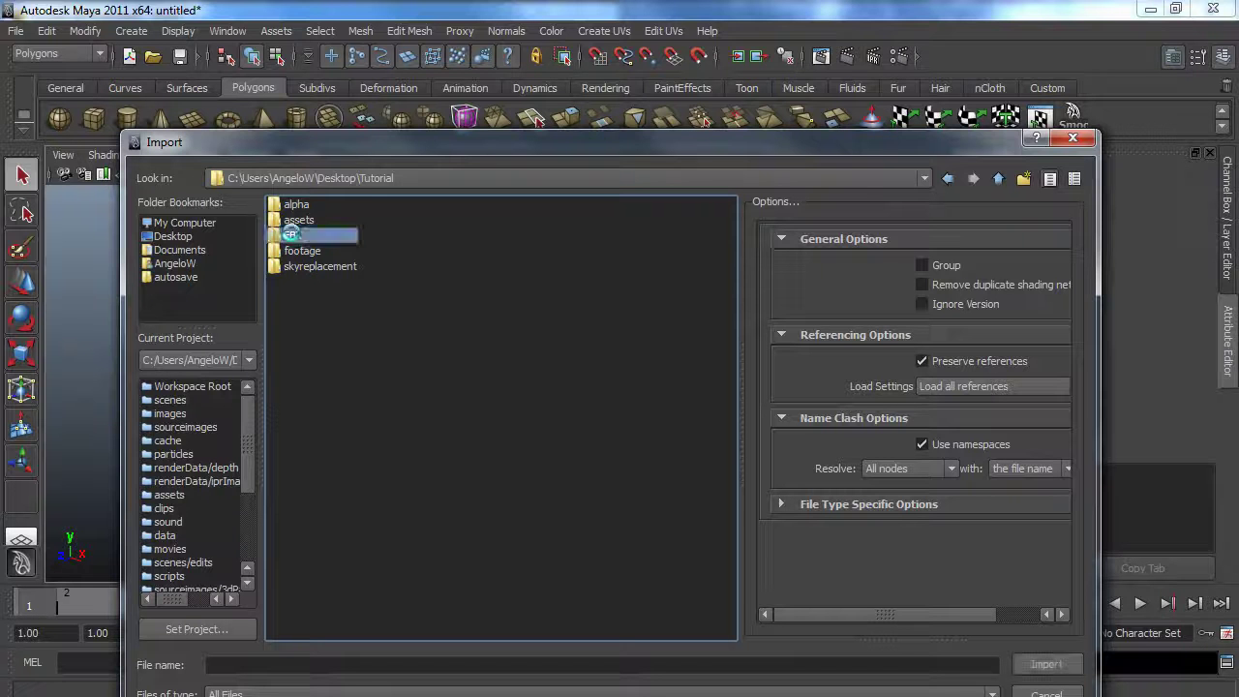
pyautogui.doubleClick(296, 205)
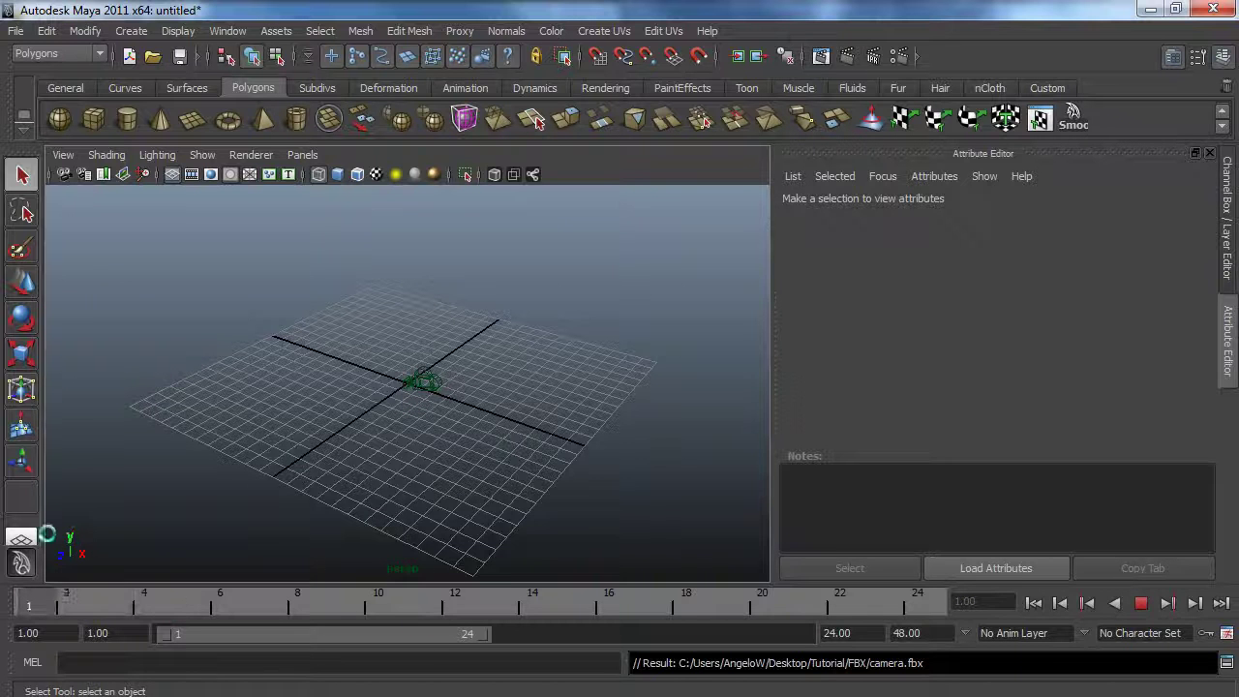
# - Set the end frame of the timeline's playback range to 148
pyautogui.click(855, 633)
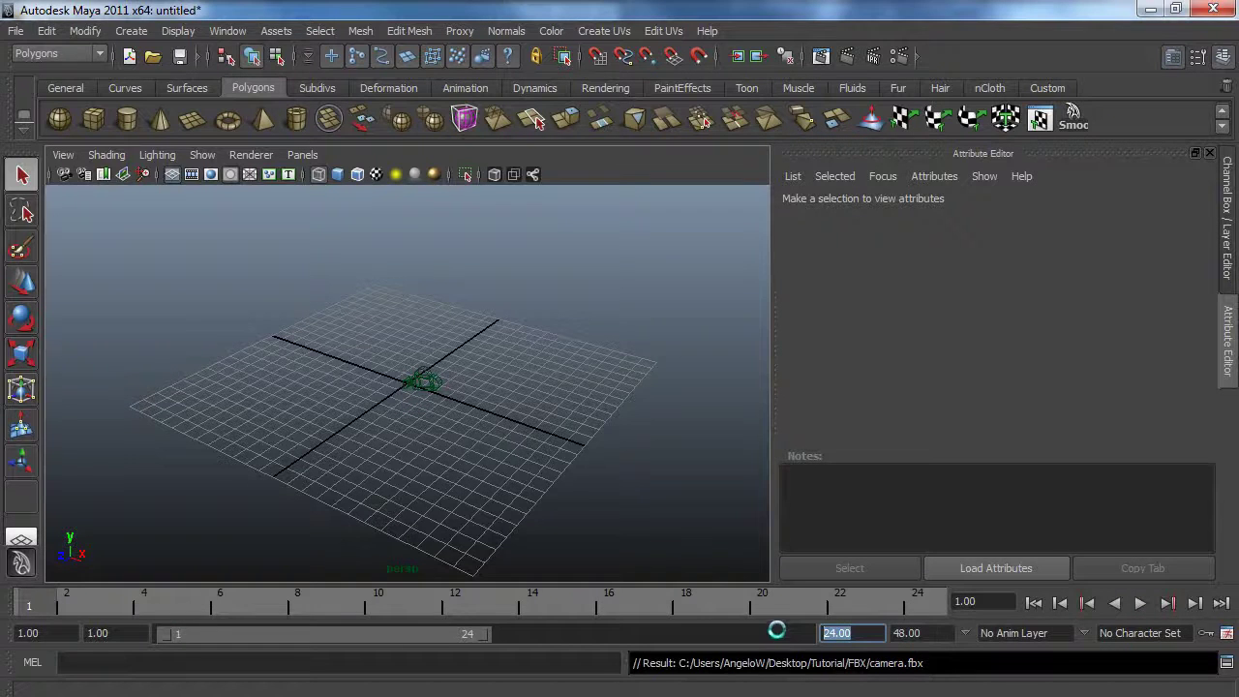
pyautogui.write('148')
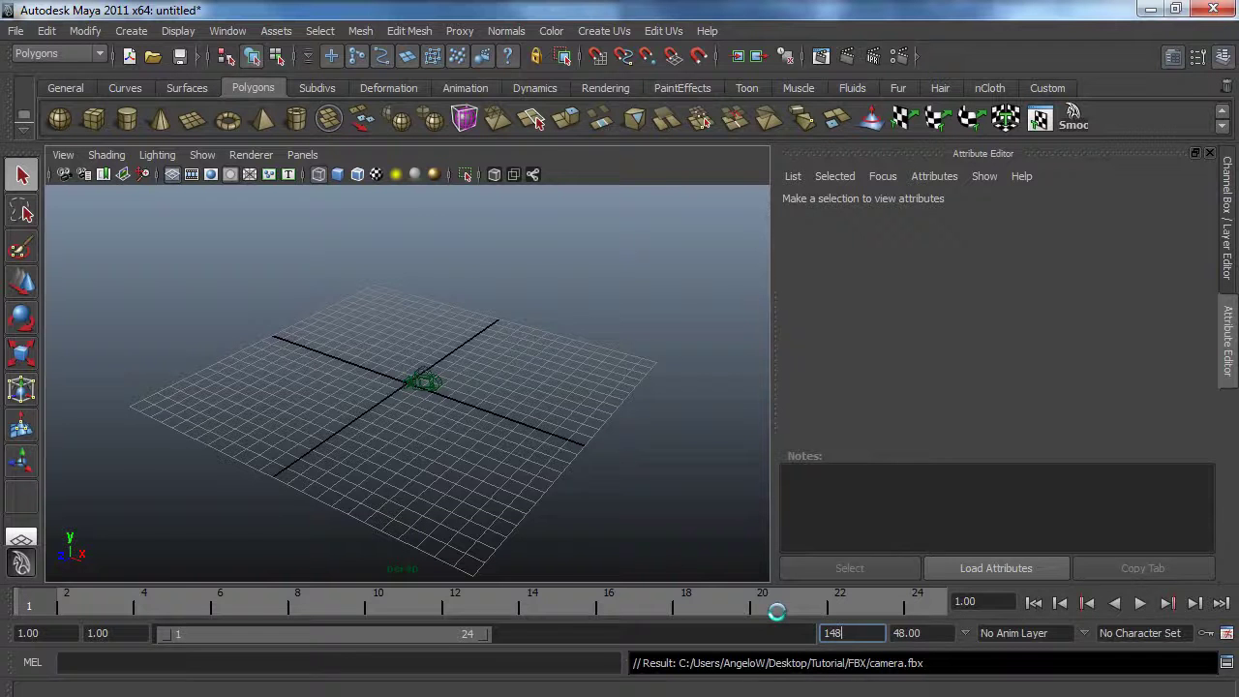
pyautogui.press('Return')
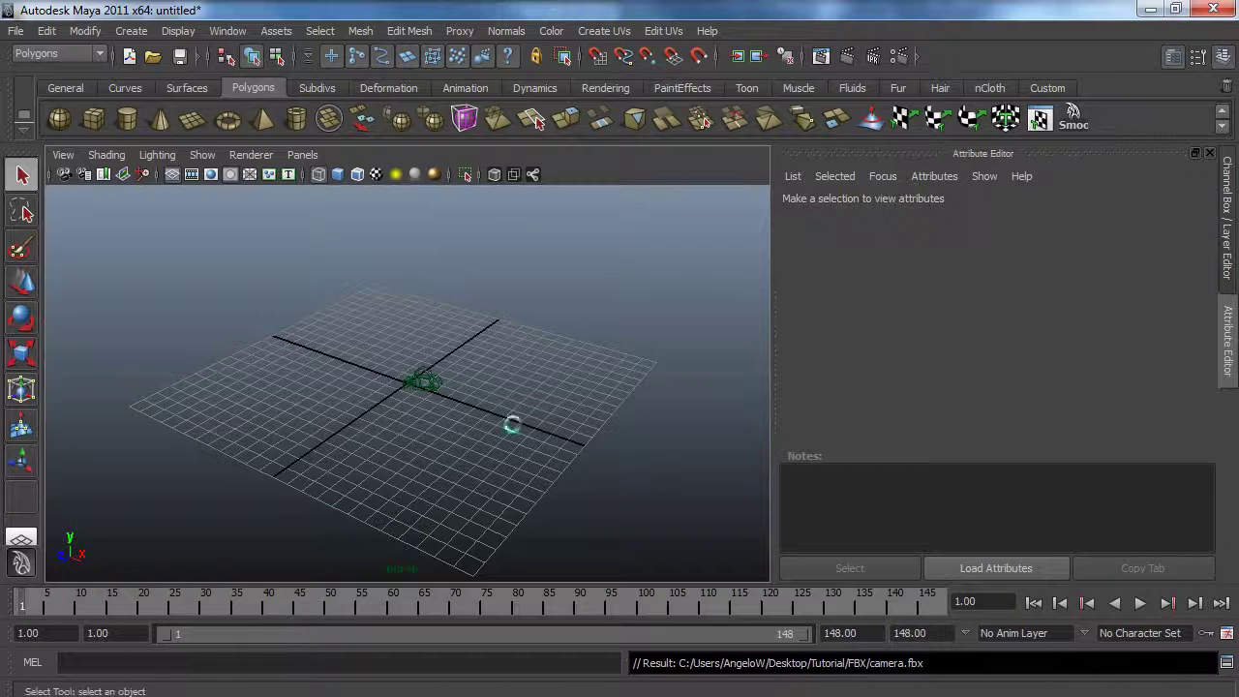
# - Select the imported camera on the grid and inspect its keyframes and its icon from close by
pyautogui.click(425, 380)
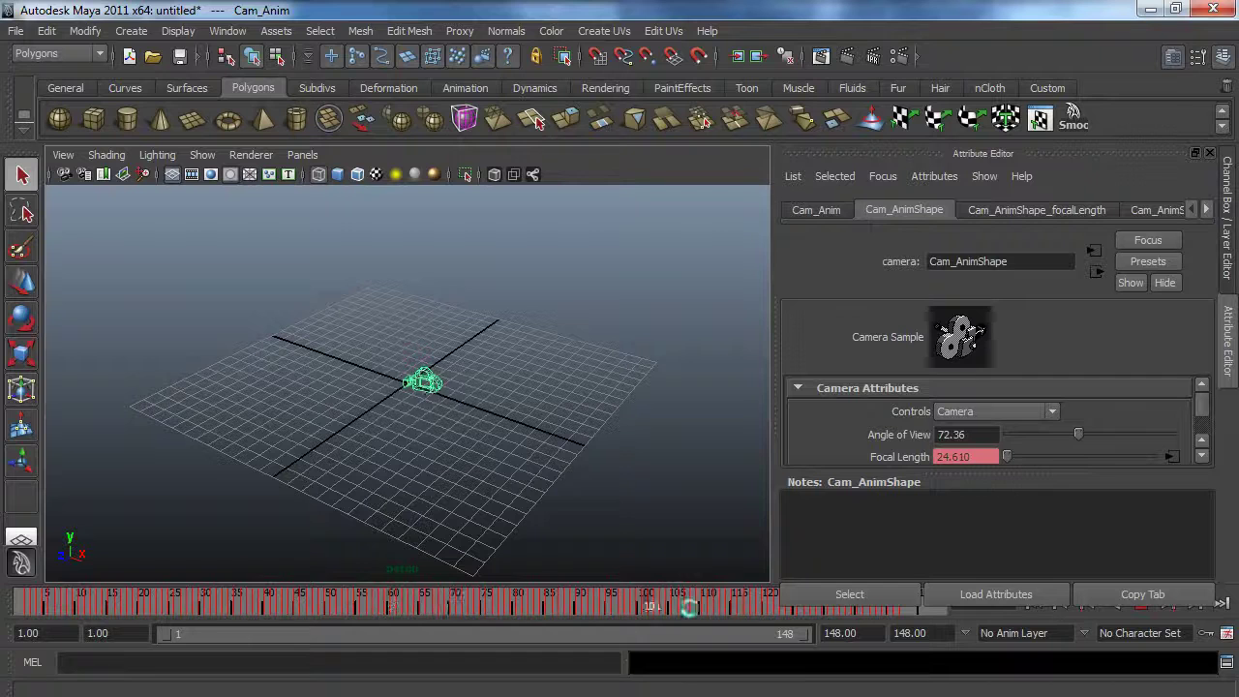
pyautogui.moveTo(75, 535); pyautogui.dragTo(5, 534)
pyautogui.keyDown('alt'); pyautogui.moveTo(339, 337); pyautogui.dragTo(440, 399, button='right'); pyautogui.keyUp('alt')
pyautogui.keyDown('alt'); pyautogui.moveTo(441, 399); pyautogui.dragTo(521, 380); pyautogui.keyUp('alt')
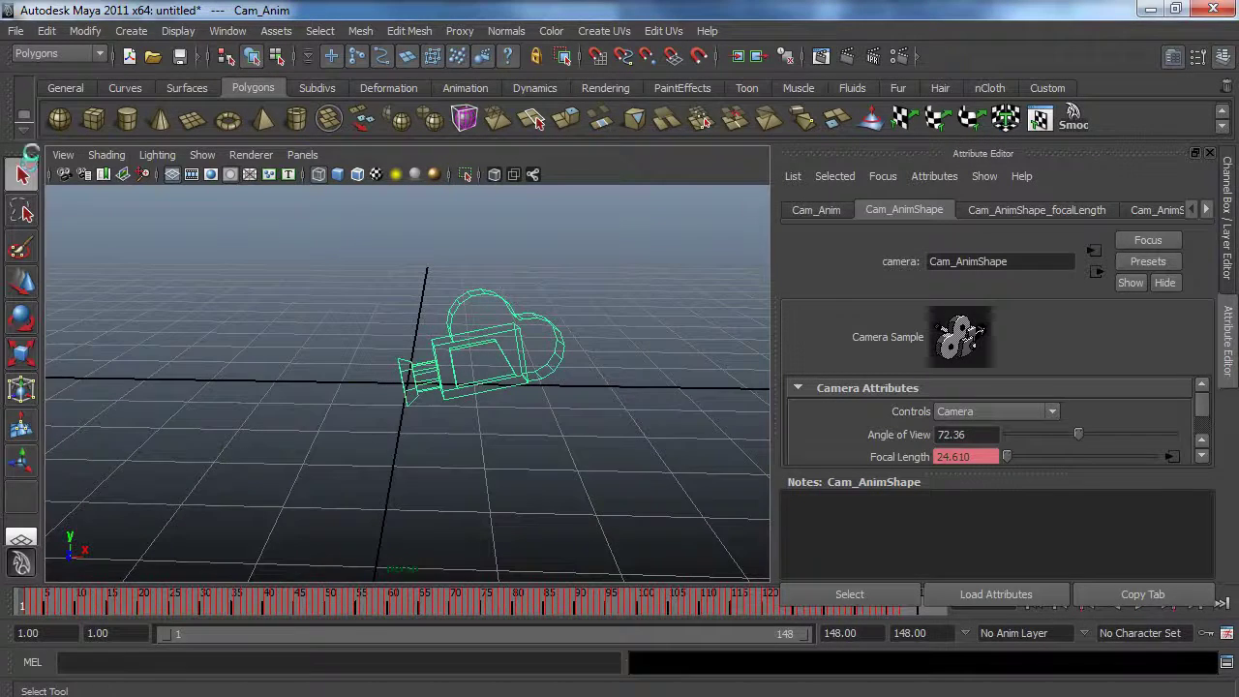
# - Import pointcloud.fbx from the FBX folder into the scene alongside the camera
pyautogui.click(16, 31)
pyautogui.click(47, 202)
pyautogui.doubleClick(301, 224)
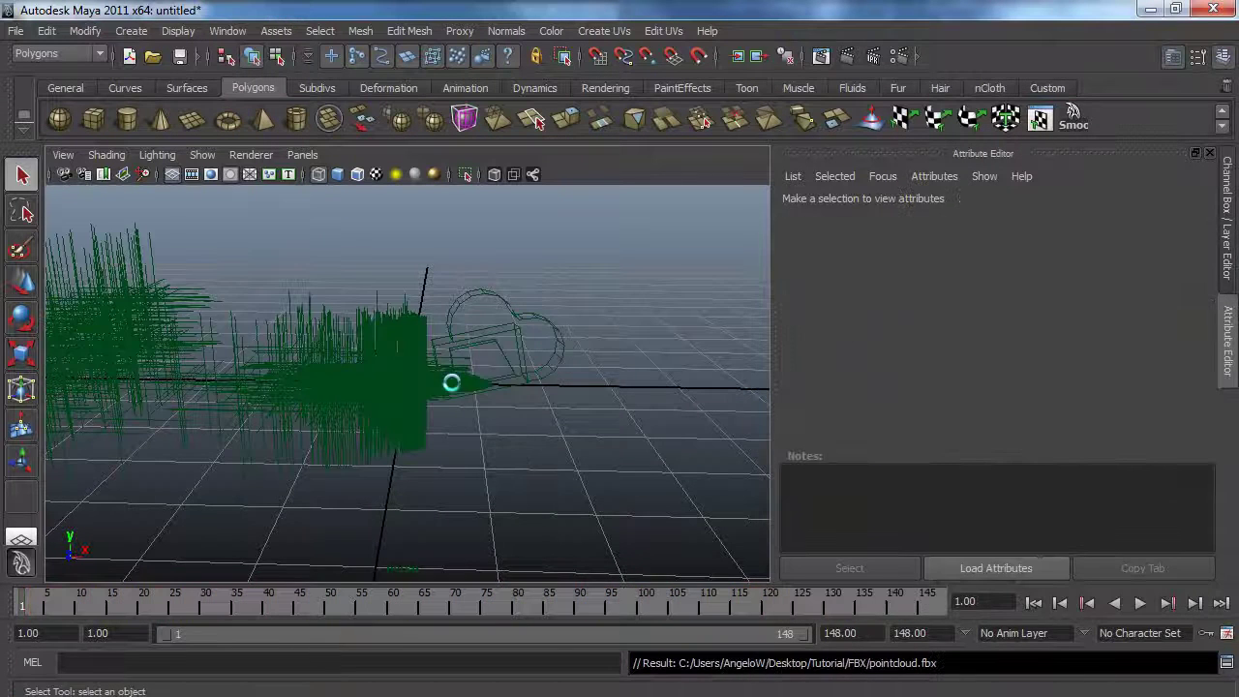
pyautogui.keyDown('alt'); pyautogui.moveTo(465, 380); pyautogui.dragTo(368, 384); pyautogui.keyUp('alt')
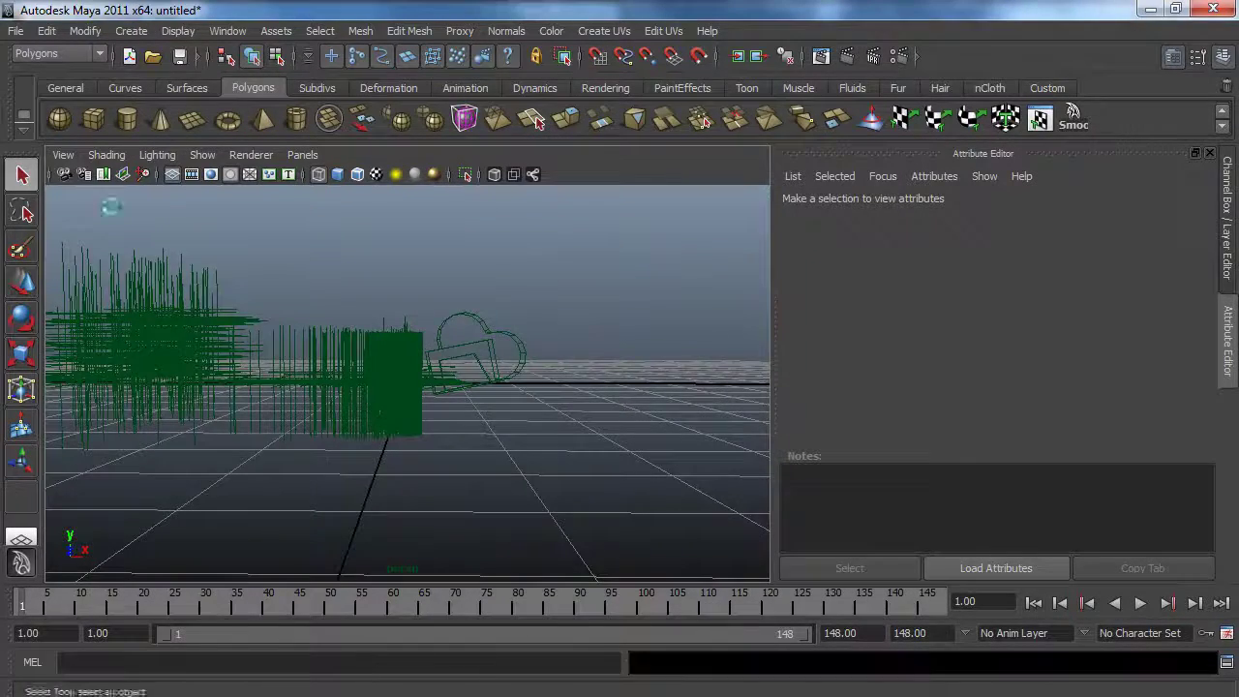
# - Open the Outliner and select the whole range of point cloud locators from locator0 through locator687
pyautogui.click(227, 30)
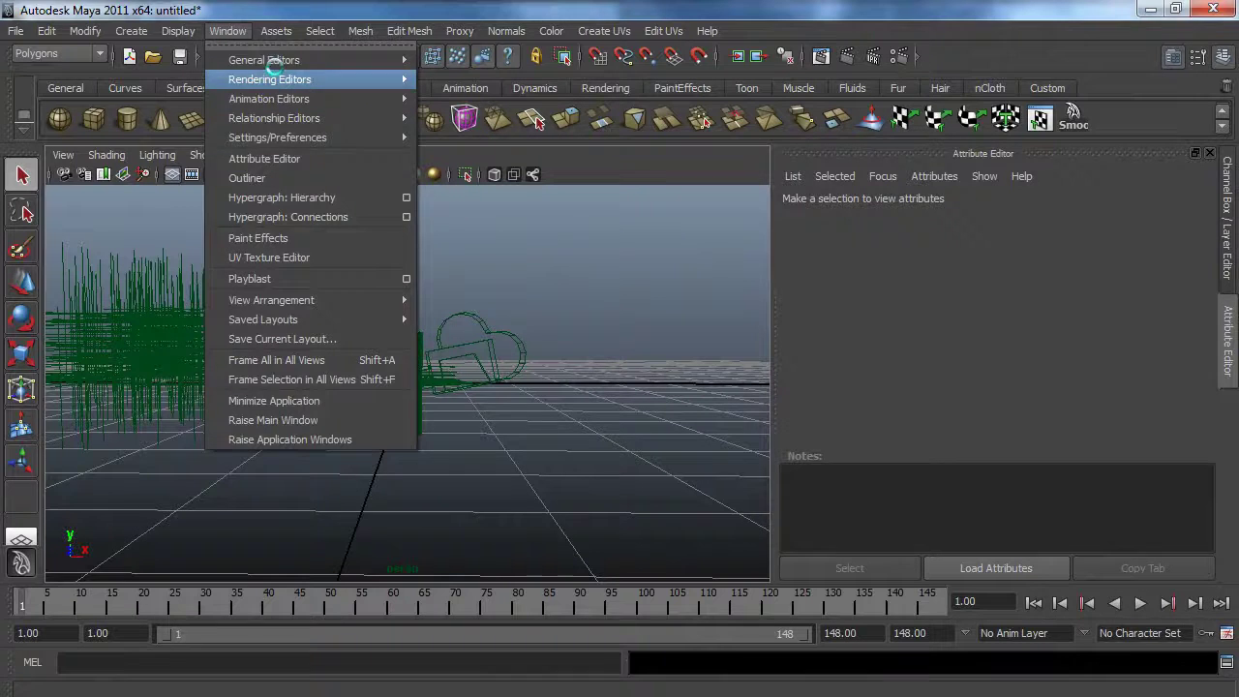
pyautogui.click(281, 161)
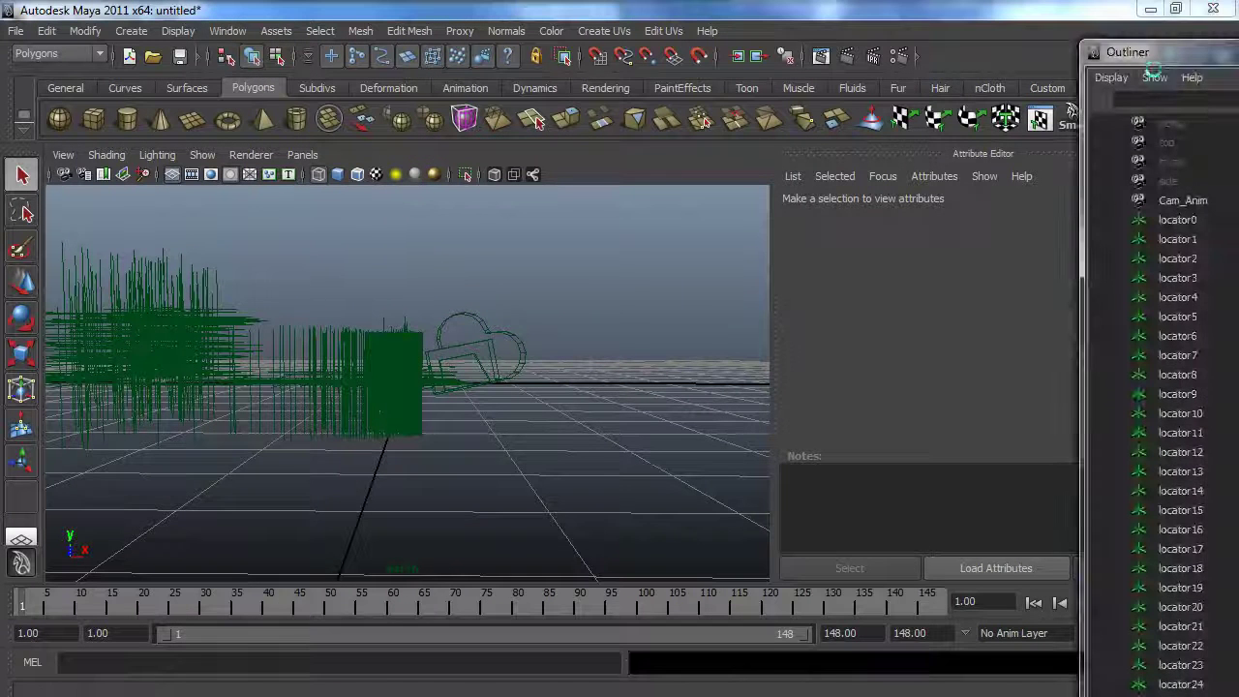
pyautogui.click(753, 182)
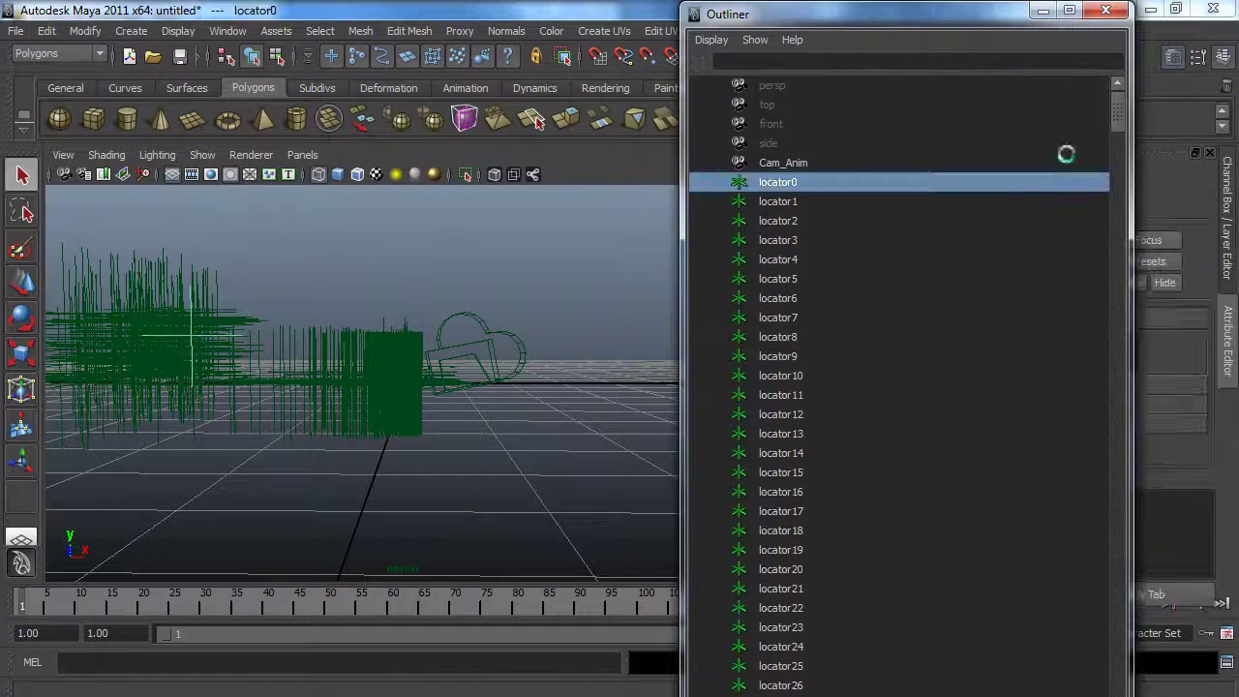
pyautogui.moveTo(1116, 108); pyautogui.dragTo(1081, 696)
pyautogui.scroll(-20, 823, 237)
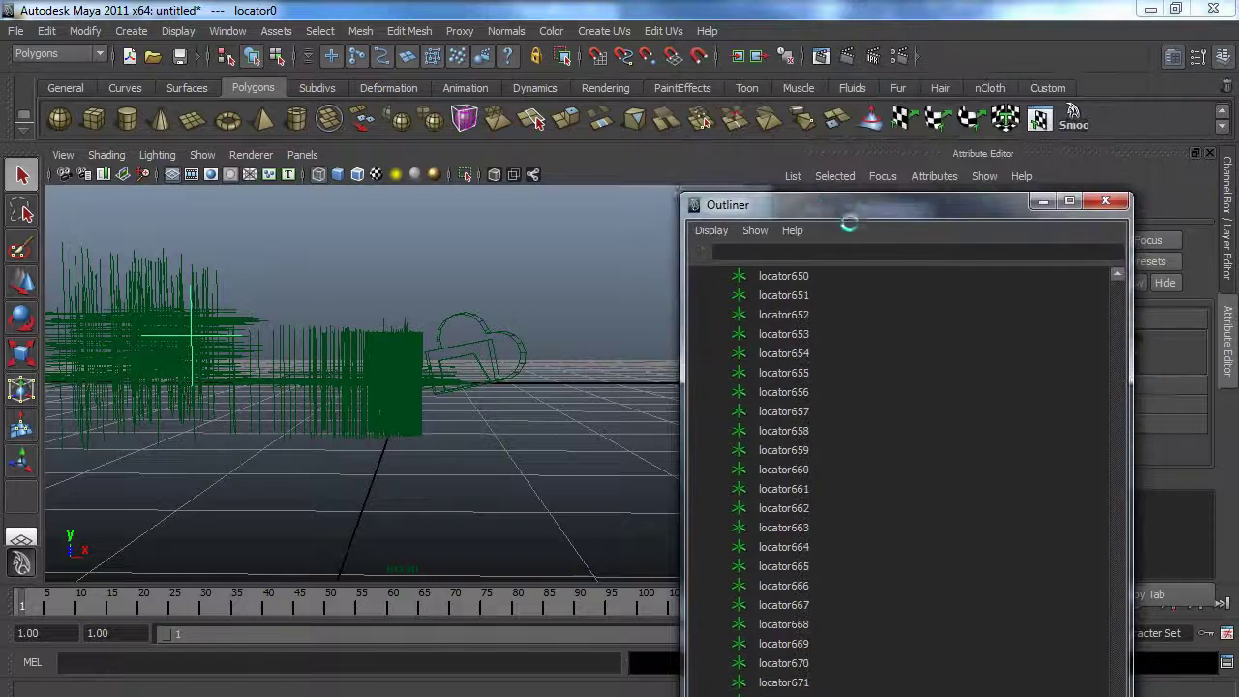
pyautogui.scroll(-3, 1006, 583)
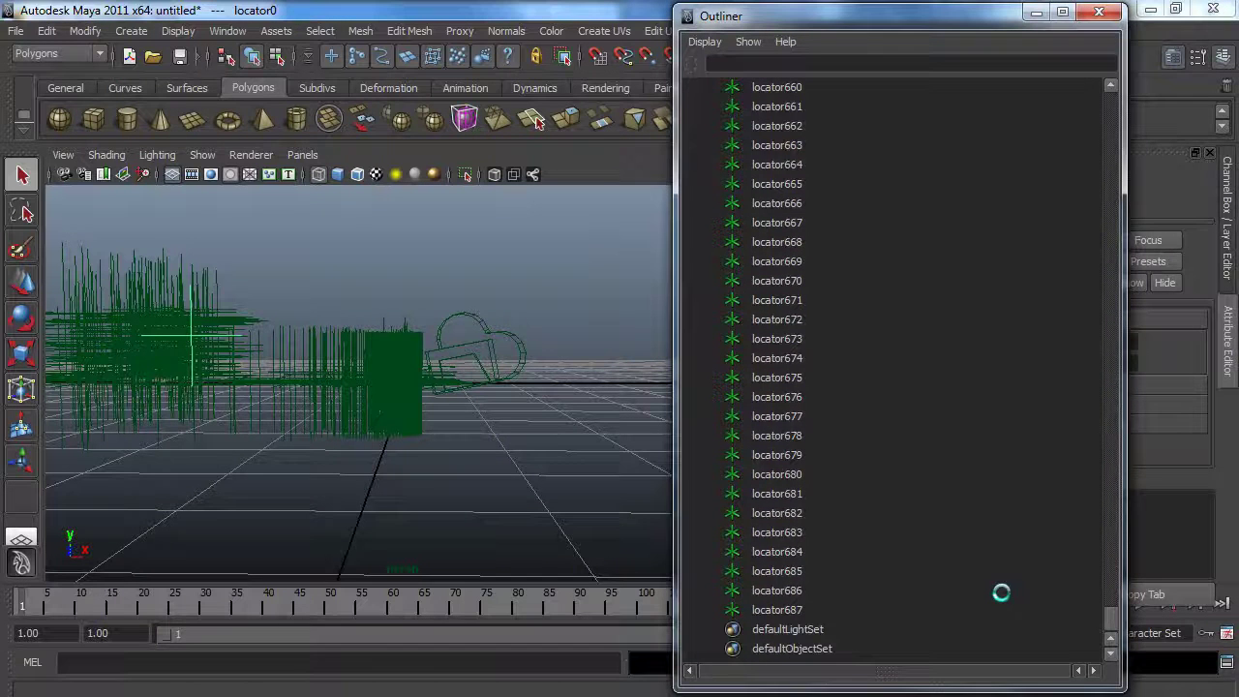
pyautogui.keyDown('shift'); pyautogui.click(778, 607); pyautogui.keyUp('shift')
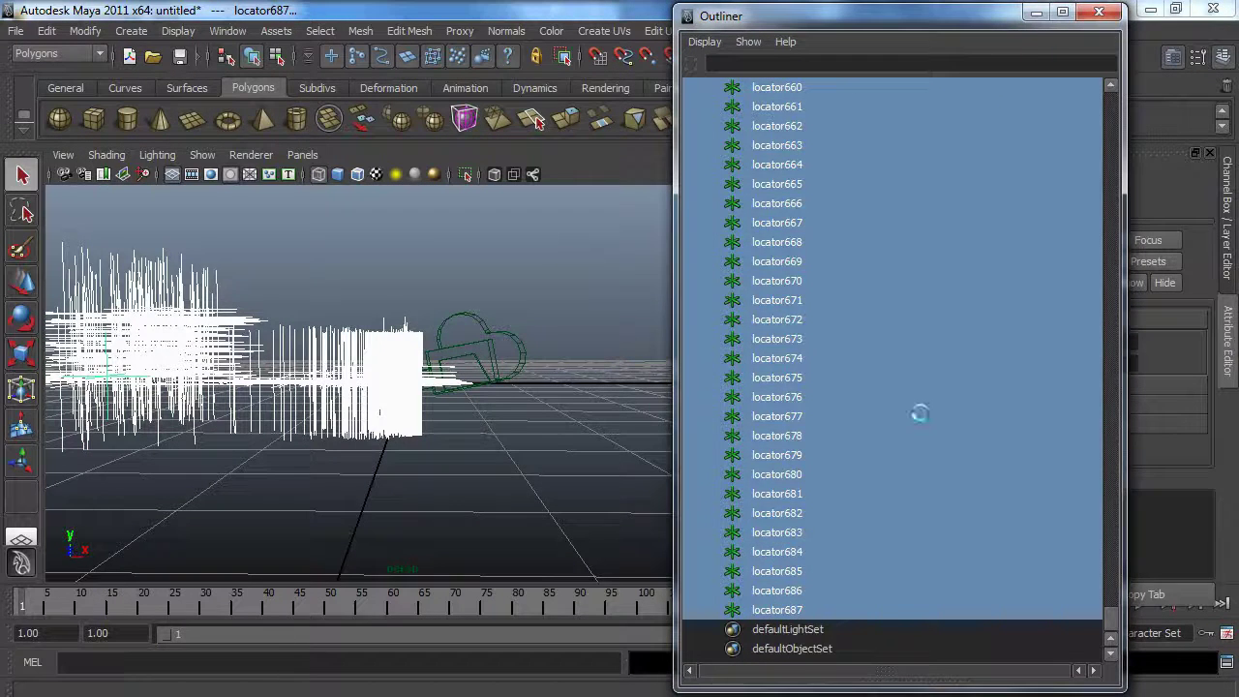
# - Set Scale X, Y and Z of all selected locators to 0.2, moving the Outliner aside to reach the values
pyautogui.moveTo(970, 16); pyautogui.dragTo(844, 26)
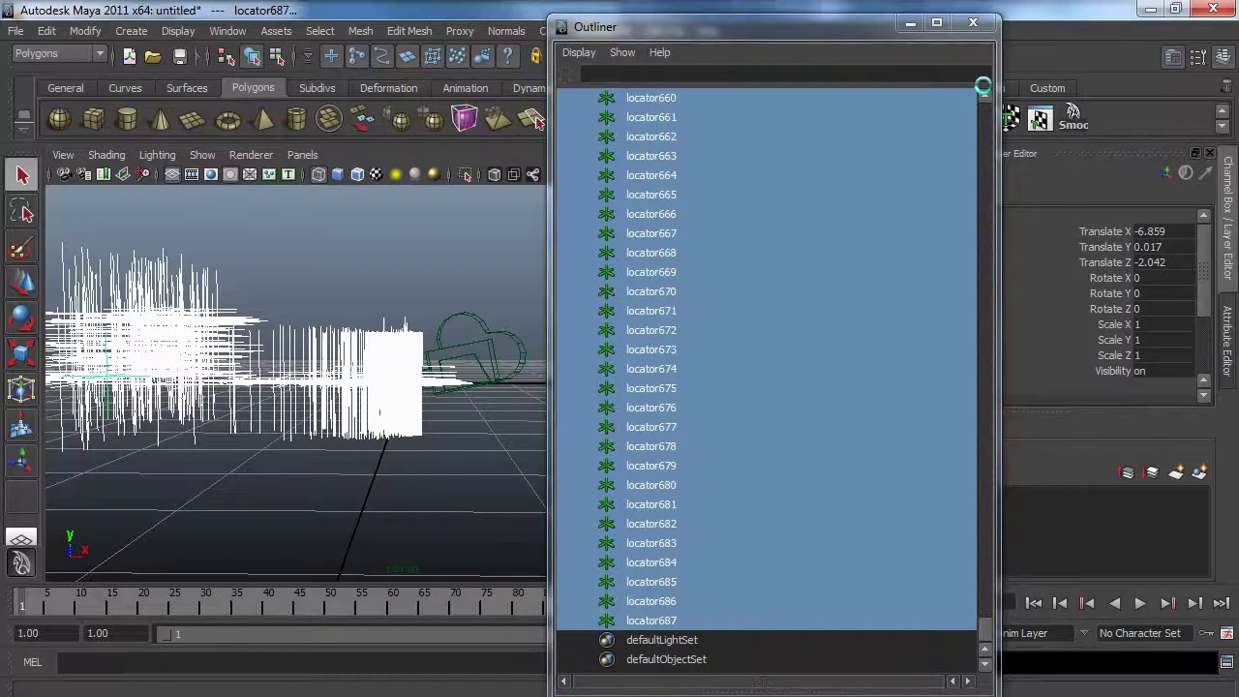
pyautogui.moveTo(1139, 326)
pyautogui.mouseDown()
pyautogui.moveTo(1147, 372)
pyautogui.moveTo(1143, 327)
pyautogui.mouseUp()
pyautogui.click(1142, 326)
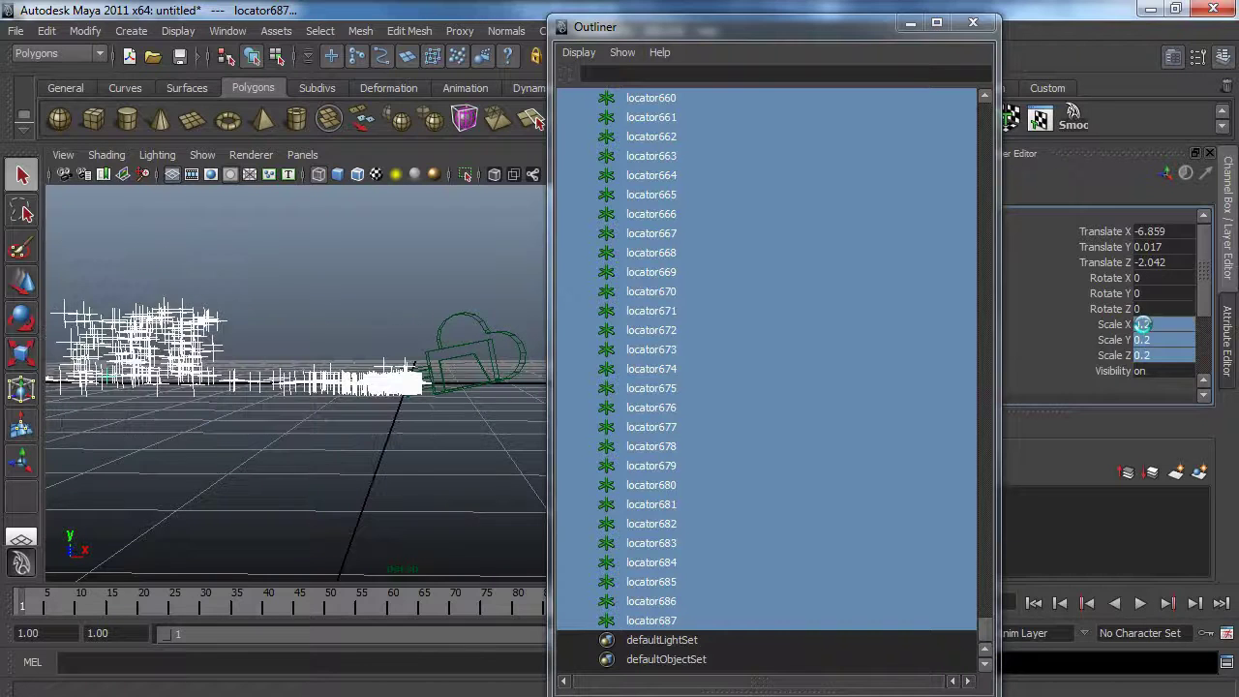
# - Reduce Scale X, Y and Z of all selected locators to 0.1
pyautogui.keyDown('alt'); pyautogui.moveTo(512, 293); pyautogui.dragTo(387, 344); pyautogui.keyUp('alt')
pyautogui.click(1154, 355)
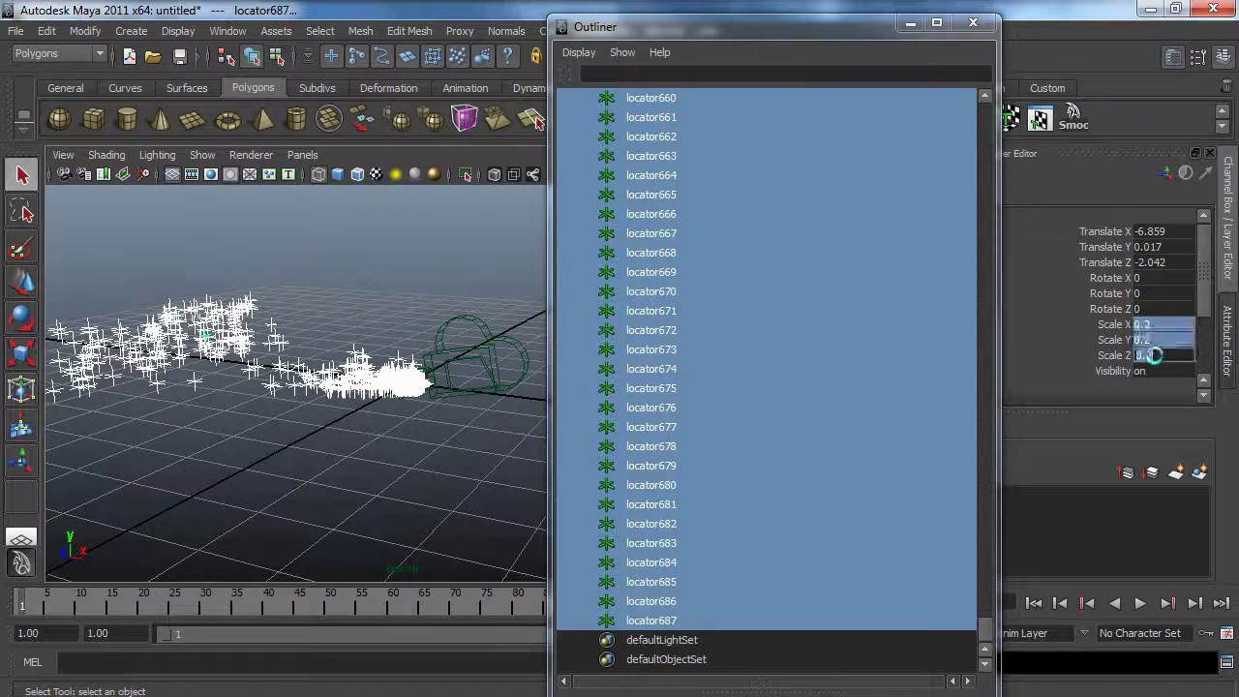
pyautogui.press('Return')
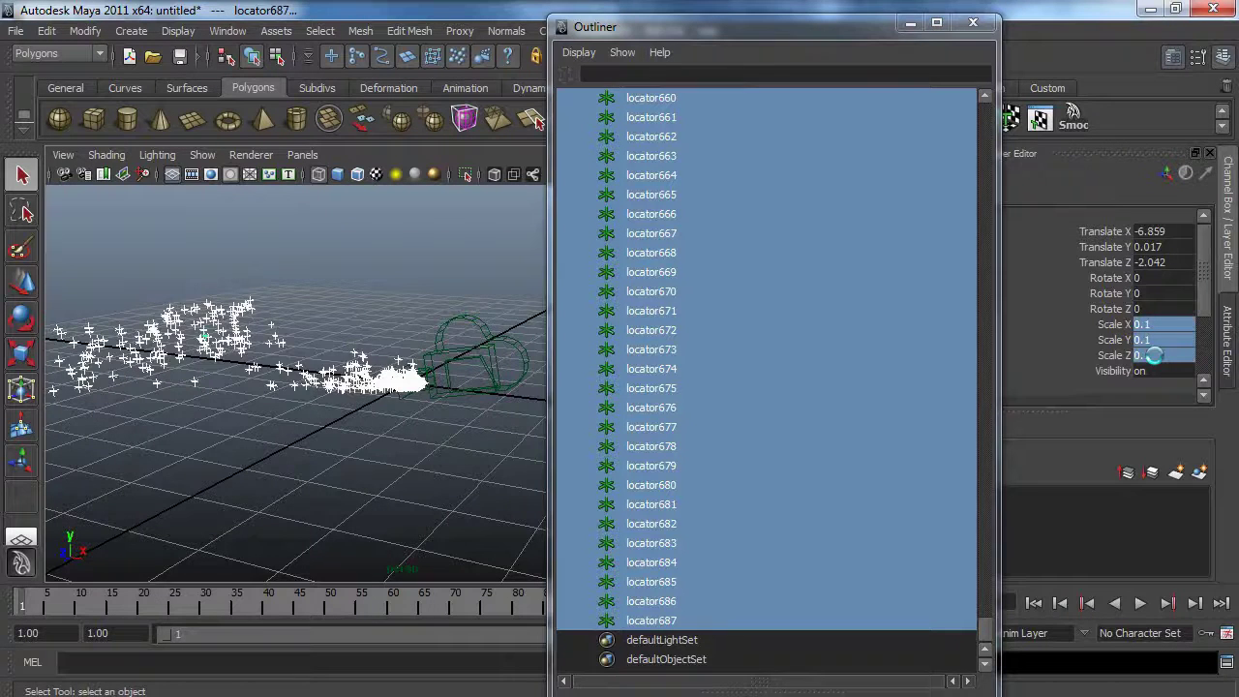
pyautogui.keyDown('alt'); pyautogui.moveTo(402, 332); pyautogui.dragTo(414, 375); pyautogui.keyUp('alt')
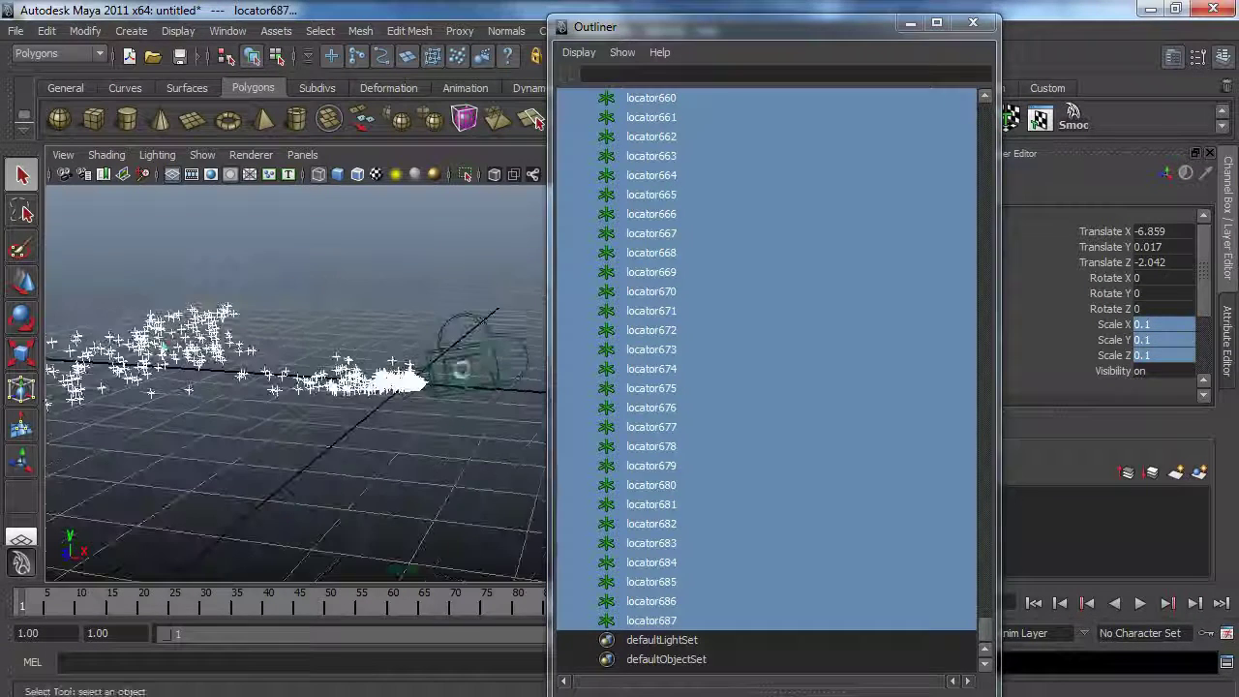
# - Select all locators from locator687 back to locator0, group them and rename the group PointCloud
pyautogui.click(492, 355)
pyautogui.click(685, 623)
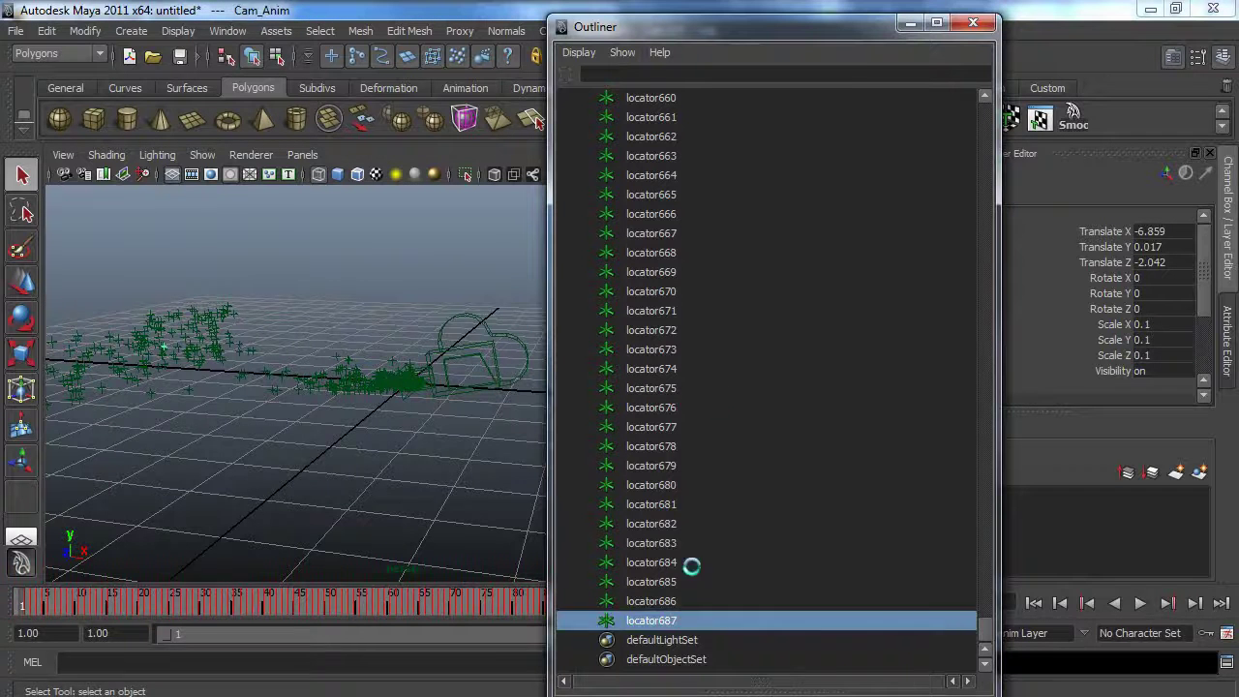
pyautogui.scroll(10, 725, 288)
pyautogui.scroll(20, 723, 287)
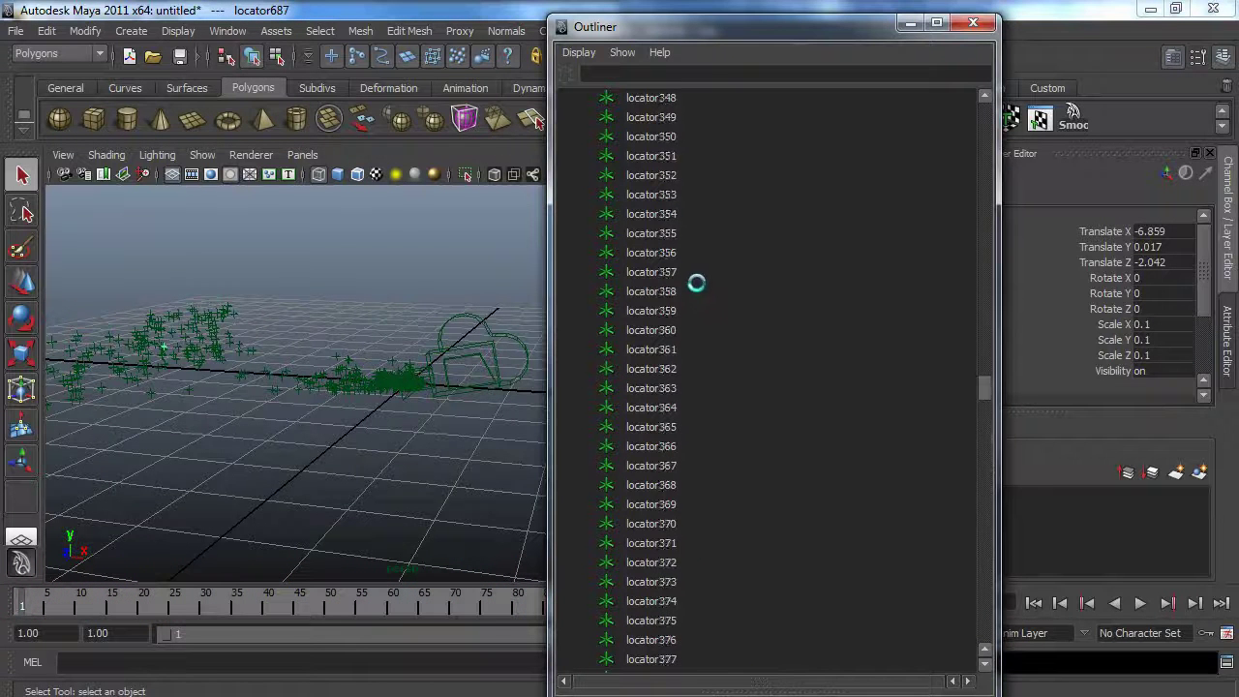
pyautogui.scroll(20, 661, 282)
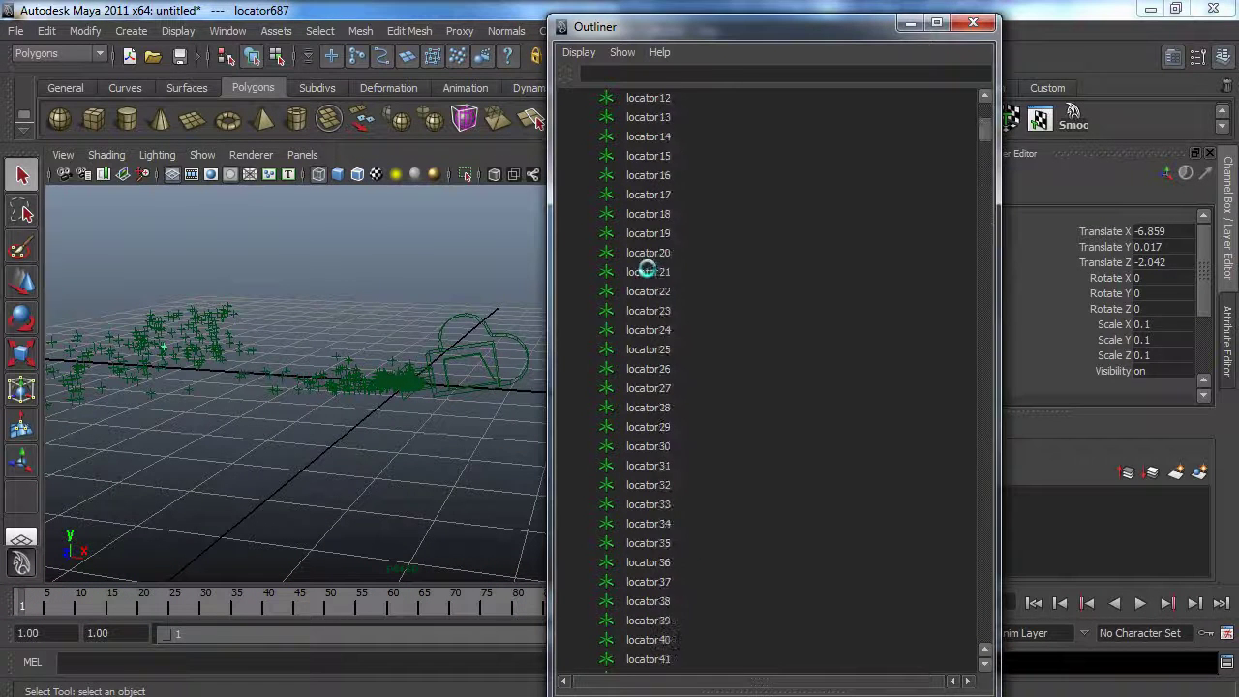
pyautogui.keyDown('shift'); pyautogui.click(645, 194); pyautogui.keyUp('shift')
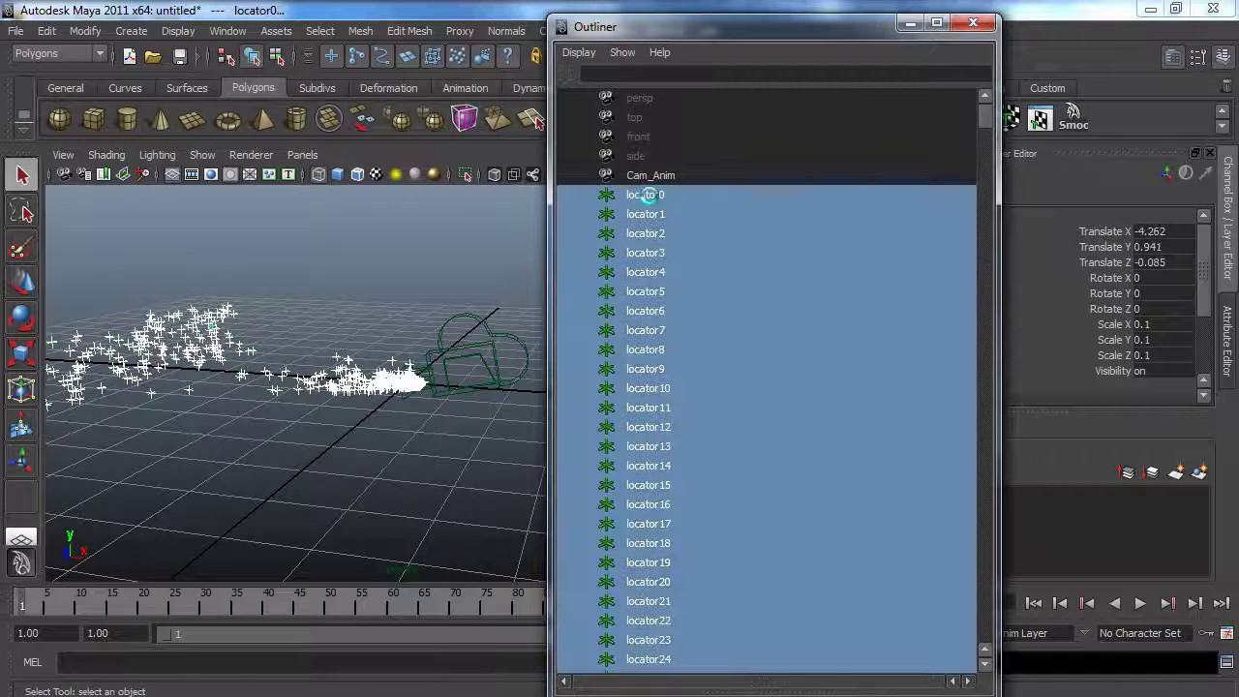
pyautogui.hotkey('ctrl', 'g')
pyautogui.doubleClick(646, 195)
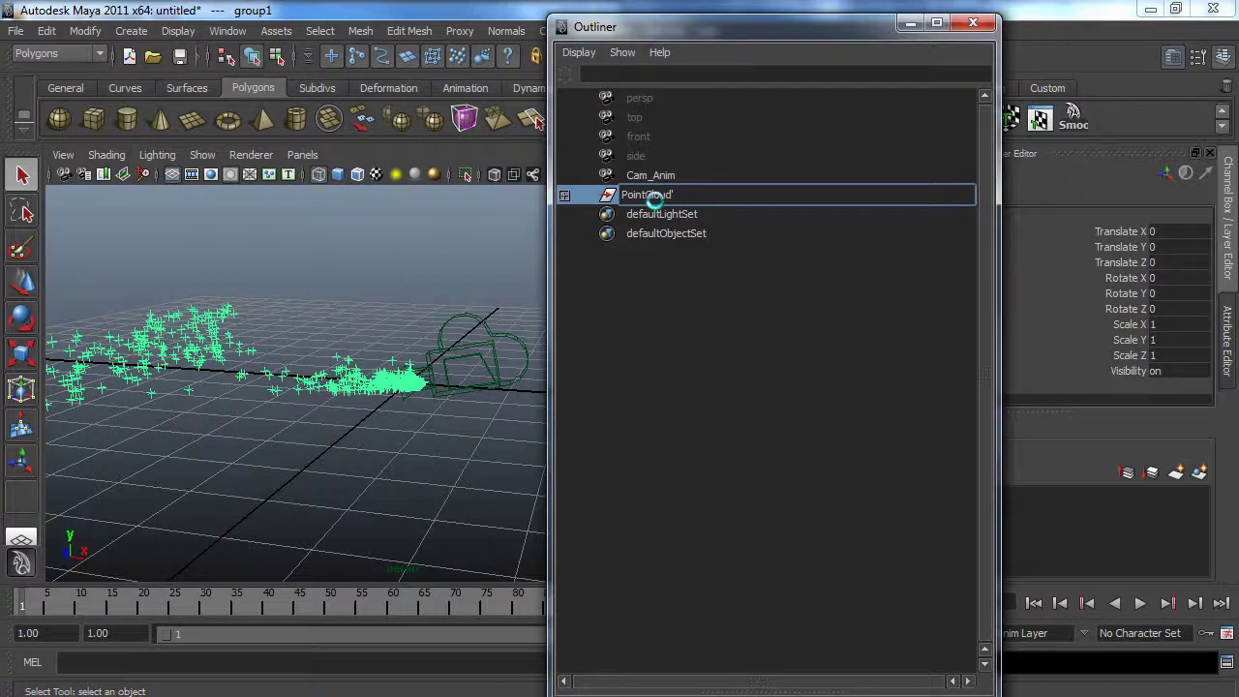
pyautogui.press('Return')
# - Group Cam_Anim and PointCloud together under one parent group
pyautogui.click(650, 176)
pyautogui.keyDown('shift'); pyautogui.click(653, 194); pyautogui.keyUp('shift')
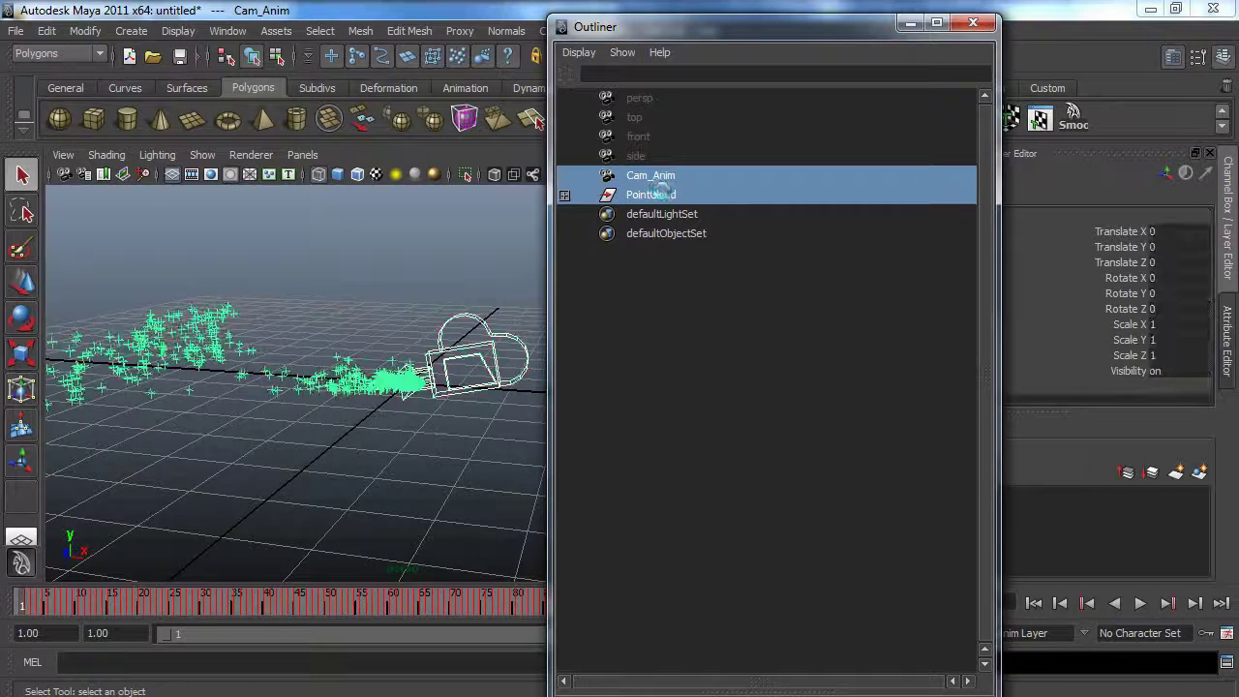
pyautogui.hotkey('ctrl', 'g')
# - Enlarge the group holding the camera and point cloud uniformly from the grid's centre in several passes
pyautogui.press('r')
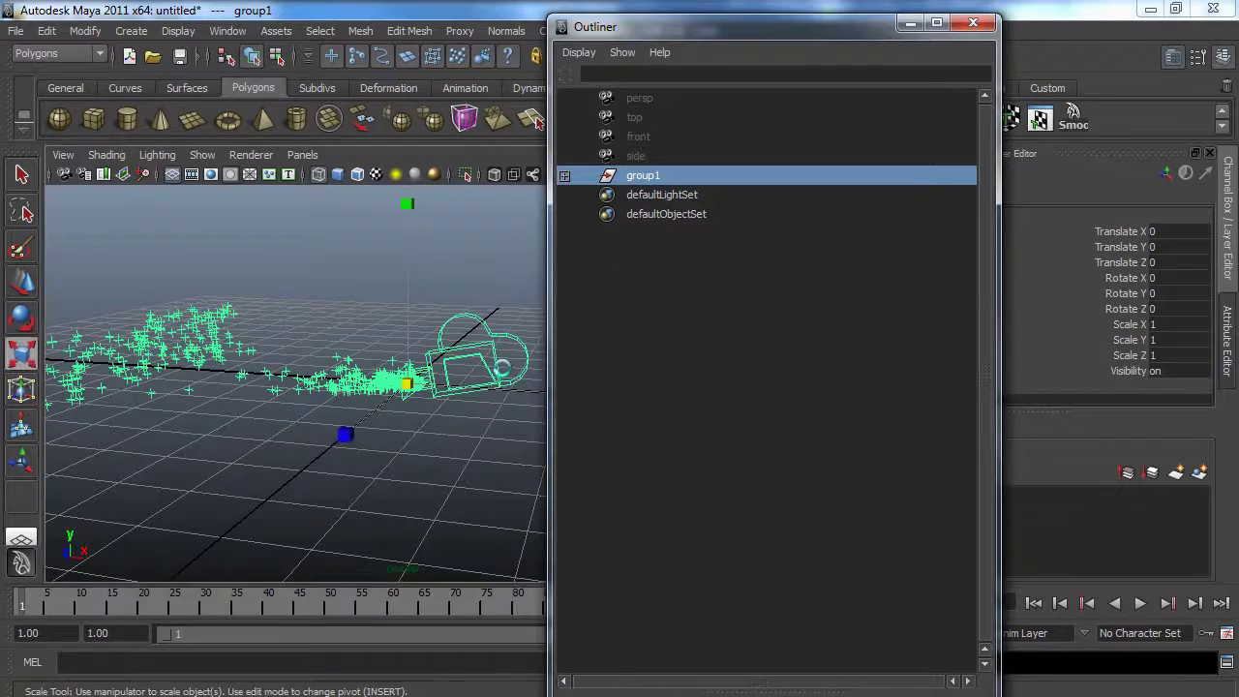
pyautogui.keyDown('alt'); pyautogui.moveTo(386, 395); pyautogui.dragTo(58, 438); pyautogui.keyUp('alt')
pyautogui.moveTo(407, 384); pyautogui.dragTo(788, 446)
pyautogui.keyDown('alt'); pyautogui.moveTo(426, 436); pyautogui.dragTo(367, 437, button='right'); pyautogui.keyUp('alt')
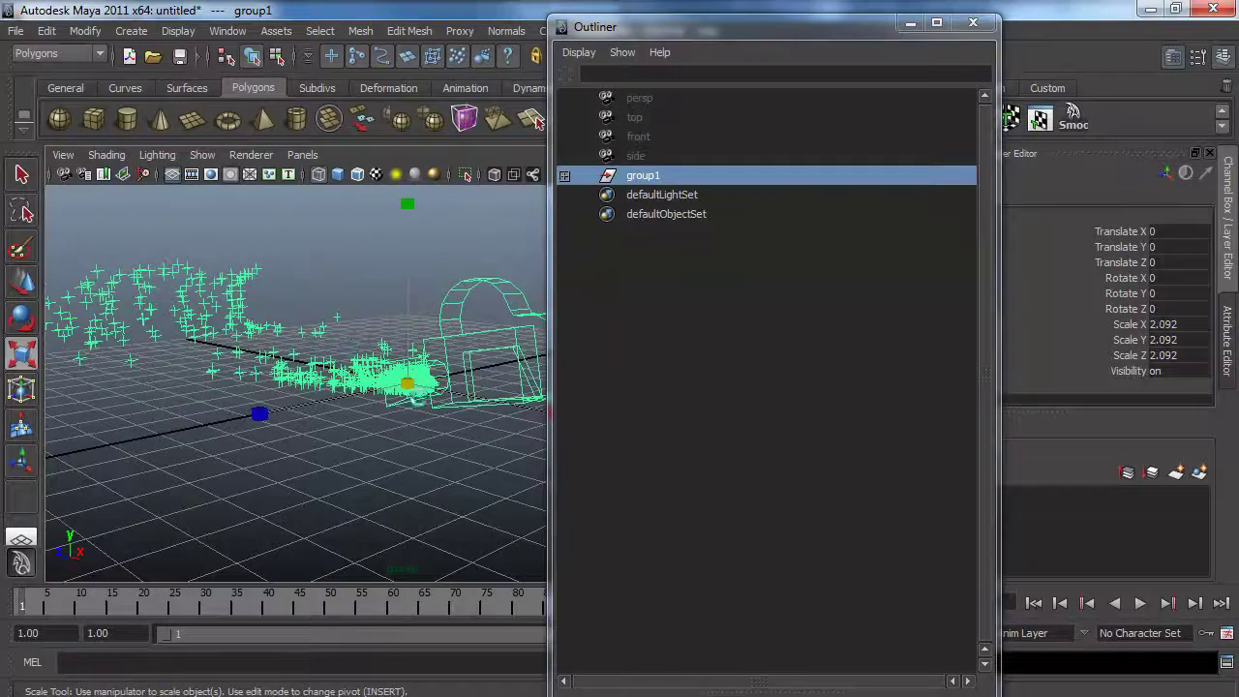
pyautogui.moveTo(411, 383); pyautogui.dragTo(1200, 386)
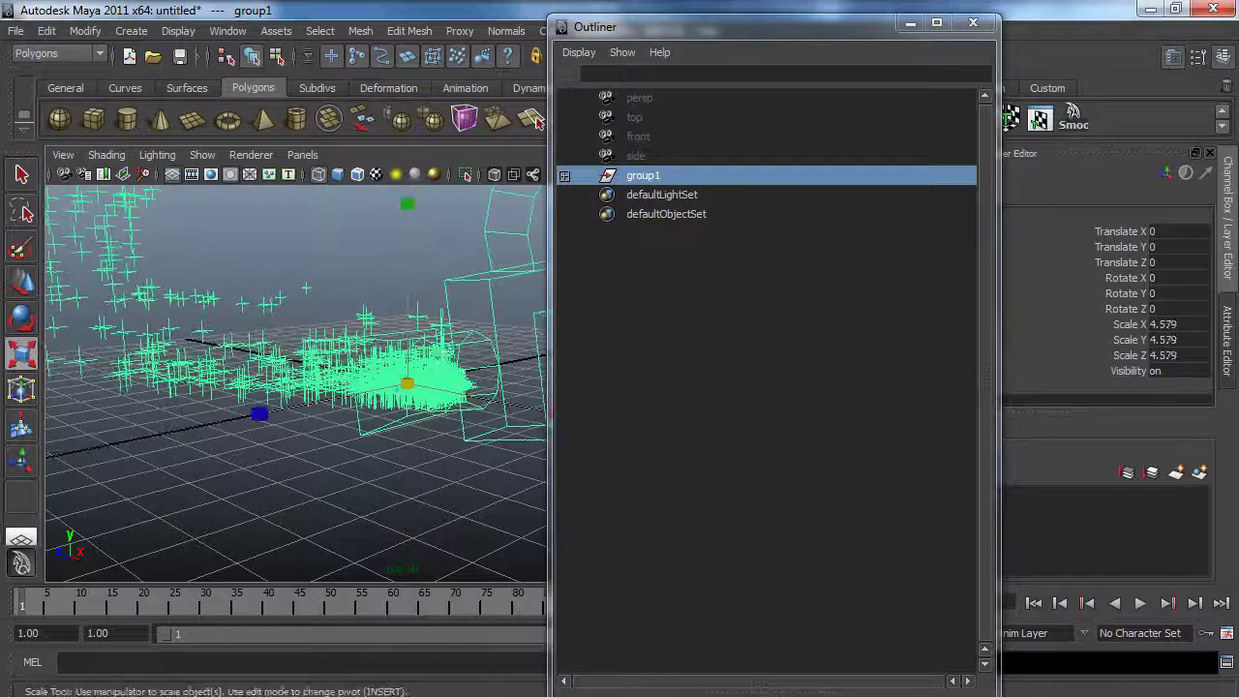
pyautogui.moveTo(411, 386); pyautogui.dragTo(668, 364)
pyautogui.keyDown('alt'); pyautogui.moveTo(312, 276); pyautogui.dragTo(578, 184); pyautogui.keyUp('alt')
# - Expand group1 and PointCloud in the Outliner and select every locator from locator687 to locator0
pyautogui.click(565, 175)
pyautogui.click(647, 213)
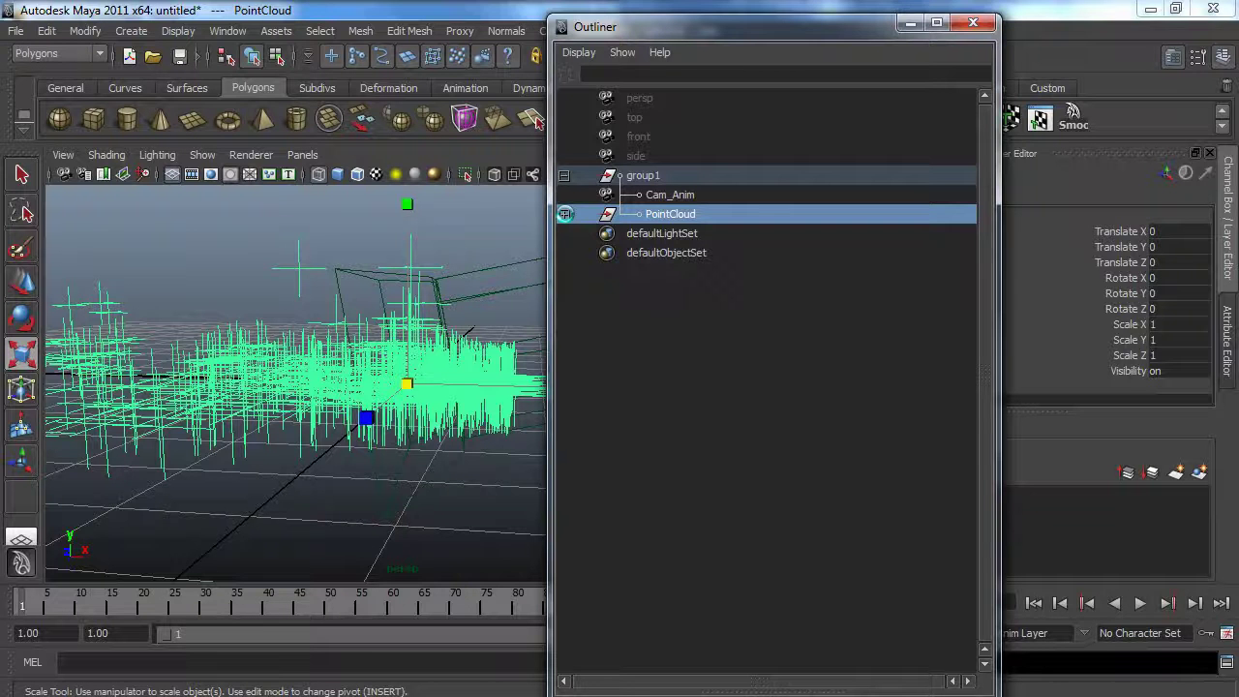
pyautogui.click(564, 214)
pyautogui.click(702, 232)
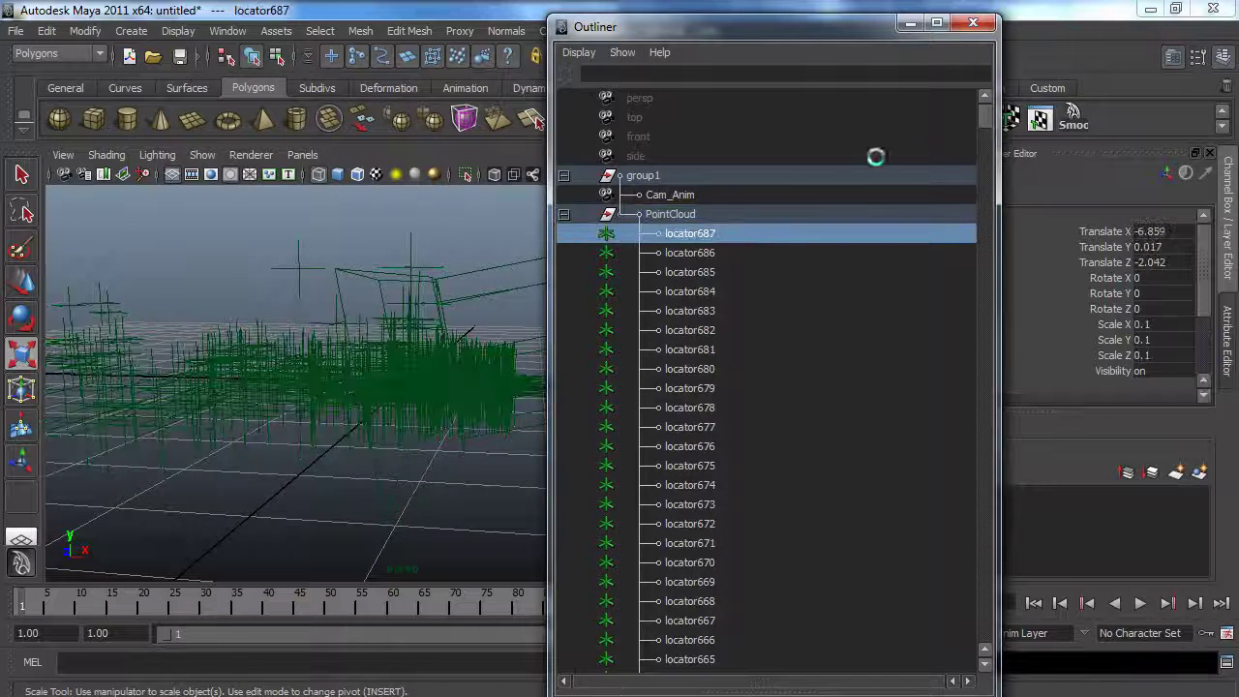
pyautogui.moveTo(986, 119); pyautogui.dragTo(913, 626)
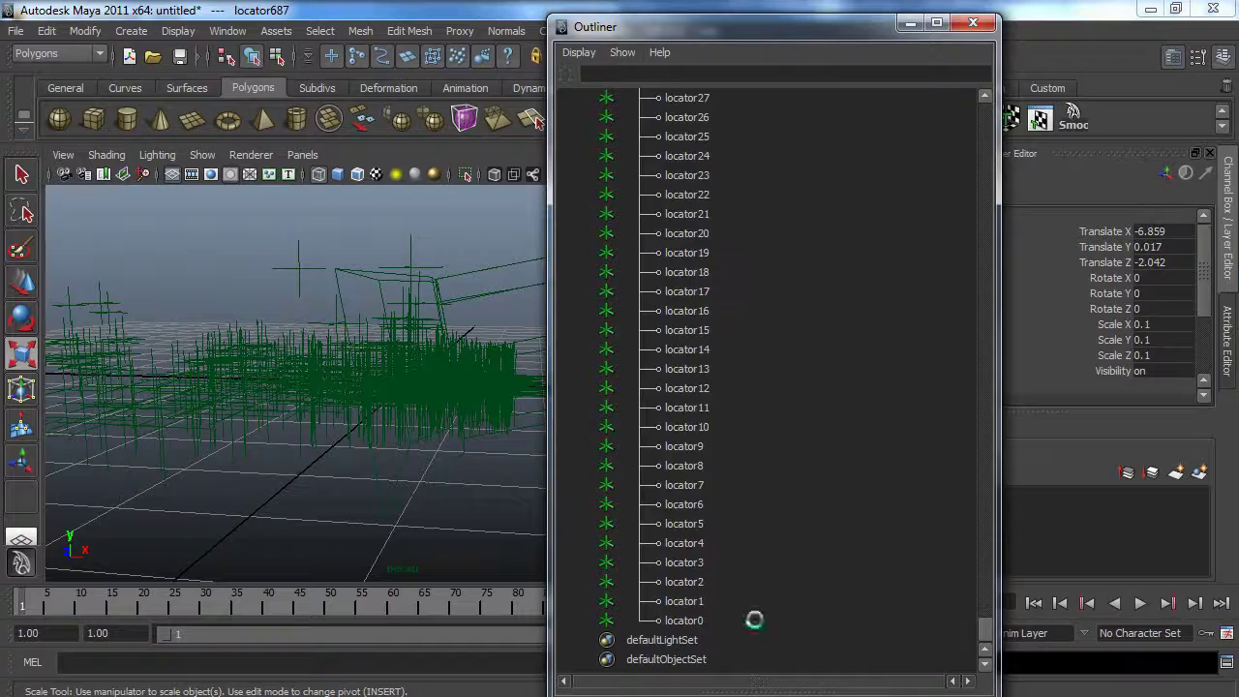
pyautogui.keyDown('shift'); pyautogui.click(912, 620); pyautogui.keyUp('shift')
# - Set Scale X, Y and Z of all locators inside PointCloud to 0.05
pyautogui.keyDown('alt'); pyautogui.moveTo(438, 412); pyautogui.dragTo(420, 433); pyautogui.keyUp('alt')
pyautogui.keyDown('alt'); pyautogui.moveTo(368, 397); pyautogui.dragTo(416, 399); pyautogui.keyUp('alt')
pyautogui.moveTo(1162, 325); pyautogui.dragTo(1168, 355)
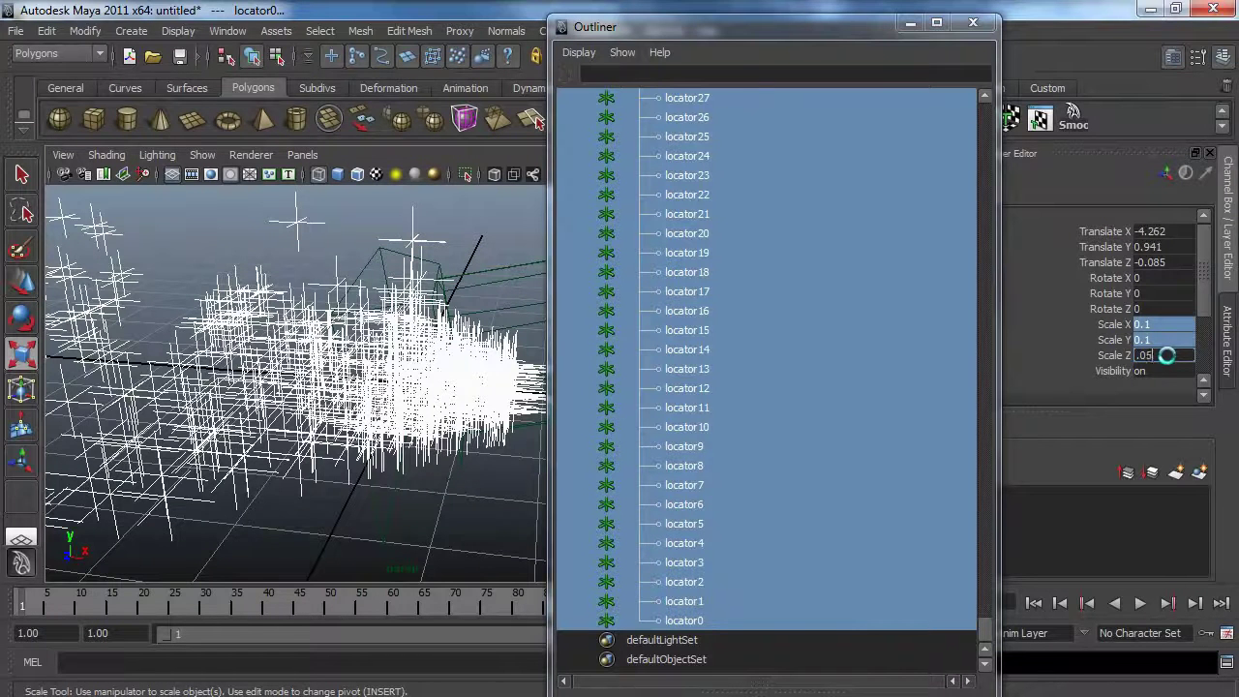
pyautogui.write('.05')
pyautogui.press('Return')
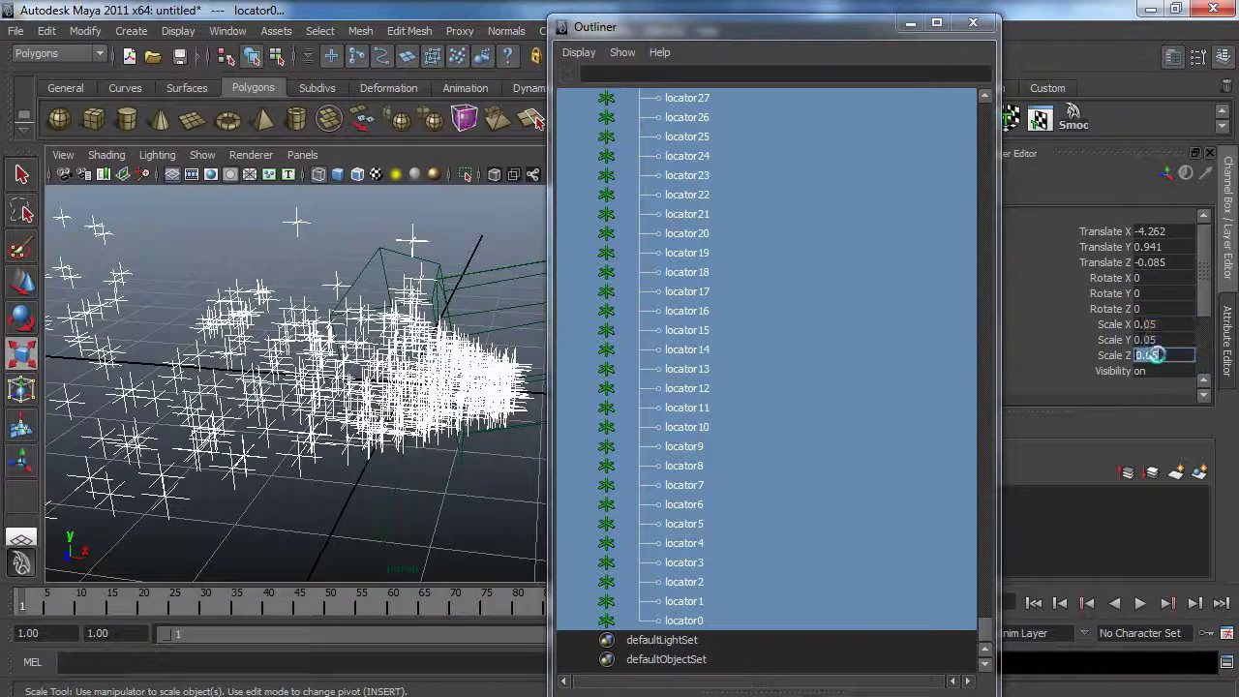
# - Set Scale X, Y and Z of the selected locators to 0.03 and close the Outliner
pyautogui.moveTo(1163, 323); pyautogui.dragTo(1162, 357)
pyautogui.write('.')
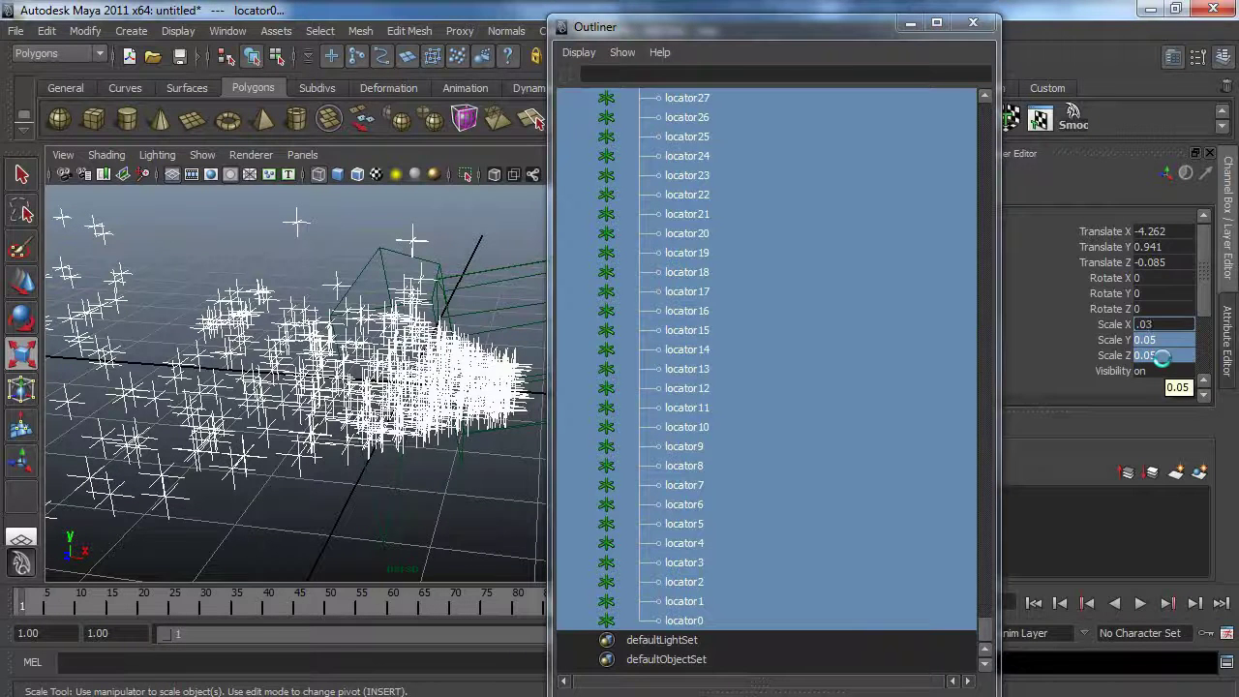
pyautogui.press('Return')
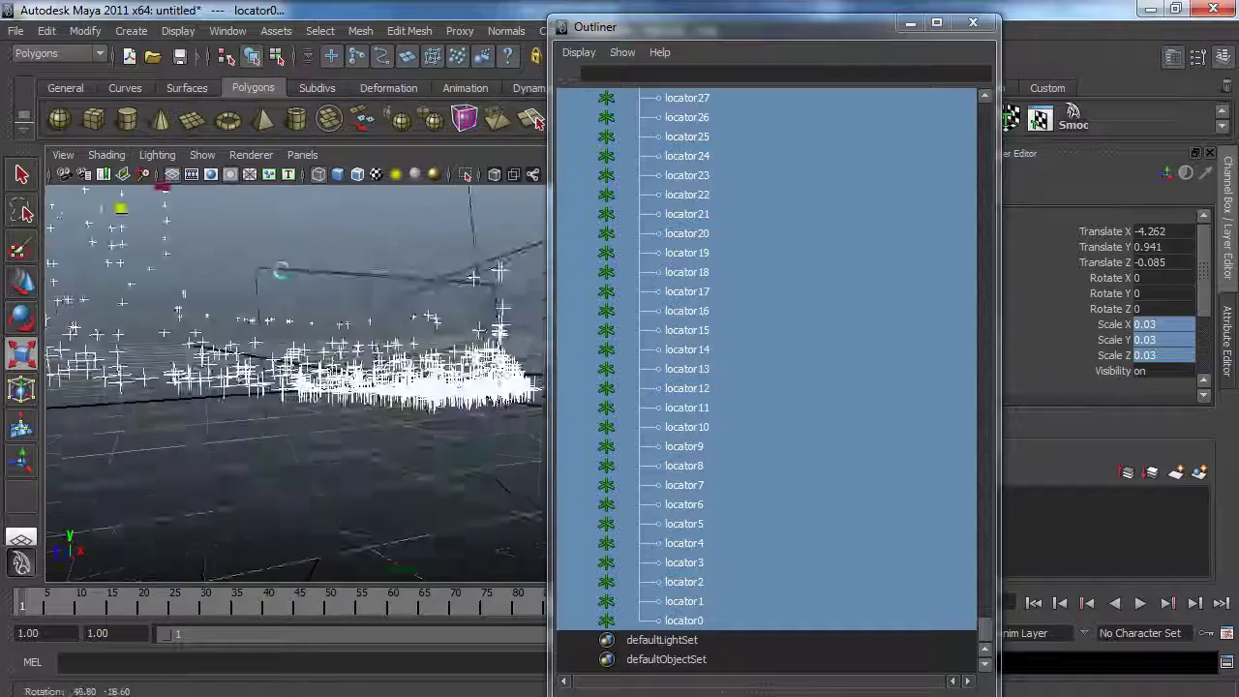
pyautogui.click(973, 22)
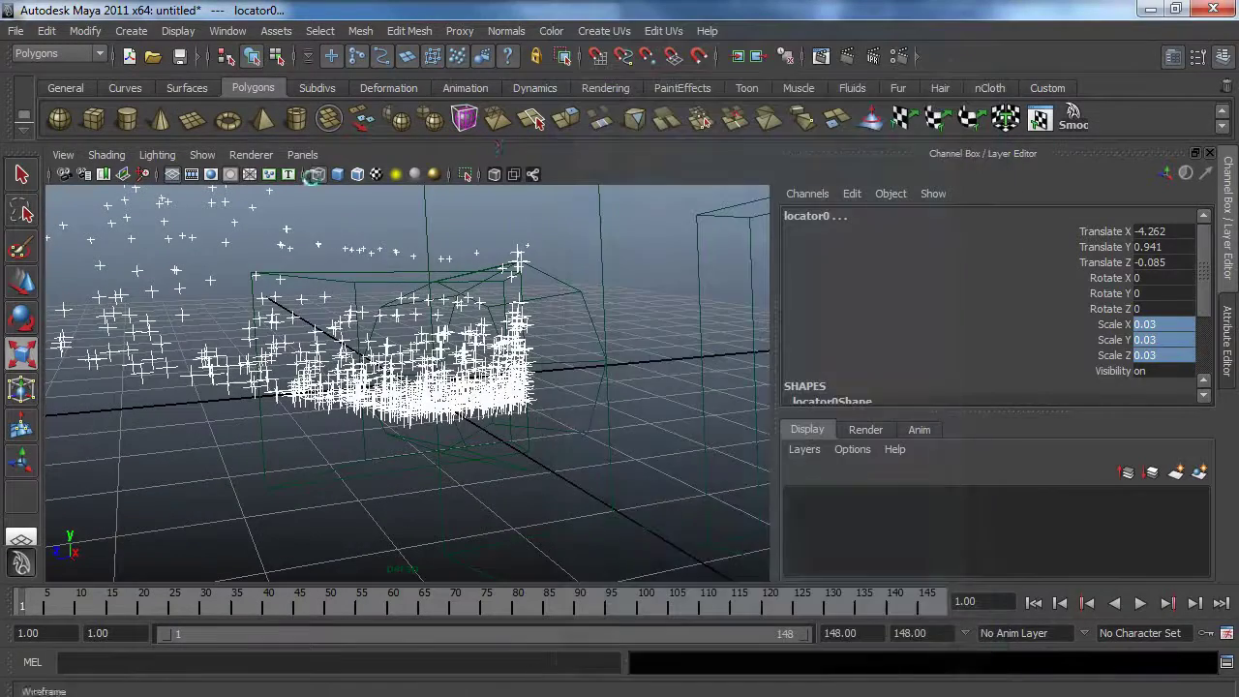
# - Look through the Cam_Anim camera, clear the locator selection and play the camera move with the point cloud
pyautogui.click(302, 155)
pyautogui.moveTo(317, 170)
pyautogui.click(521, 176)
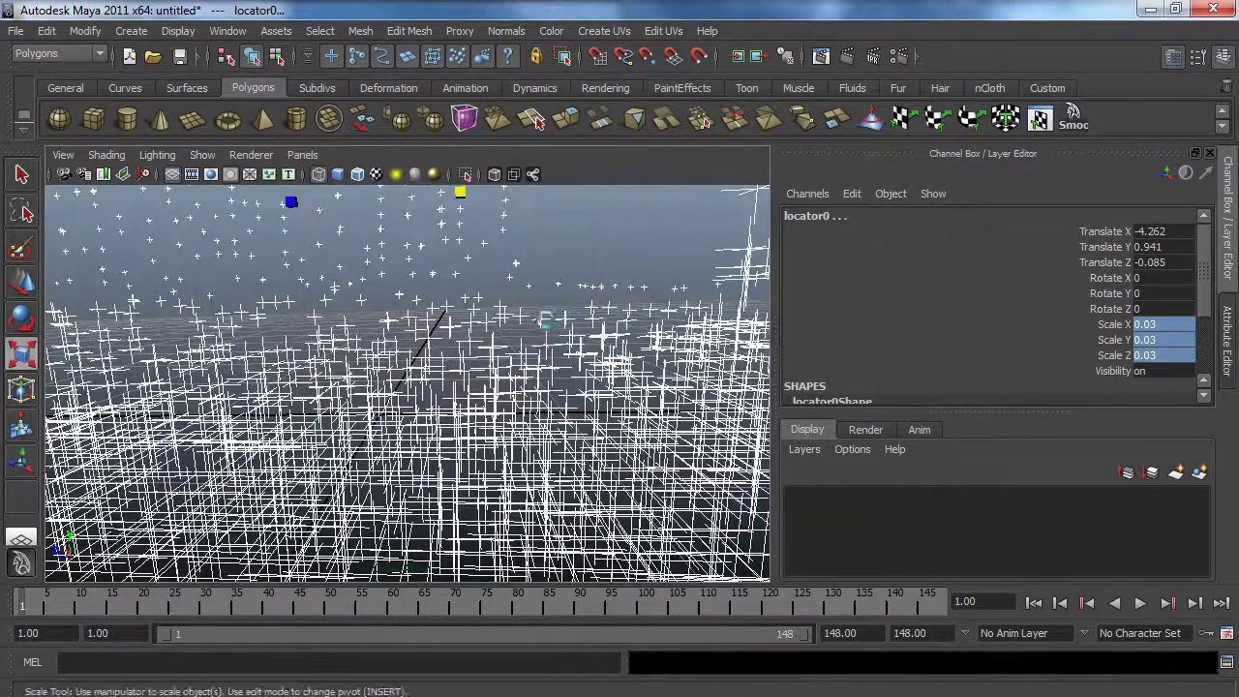
pyautogui.click(585, 268)
pyautogui.hotkey('alt', 'v')
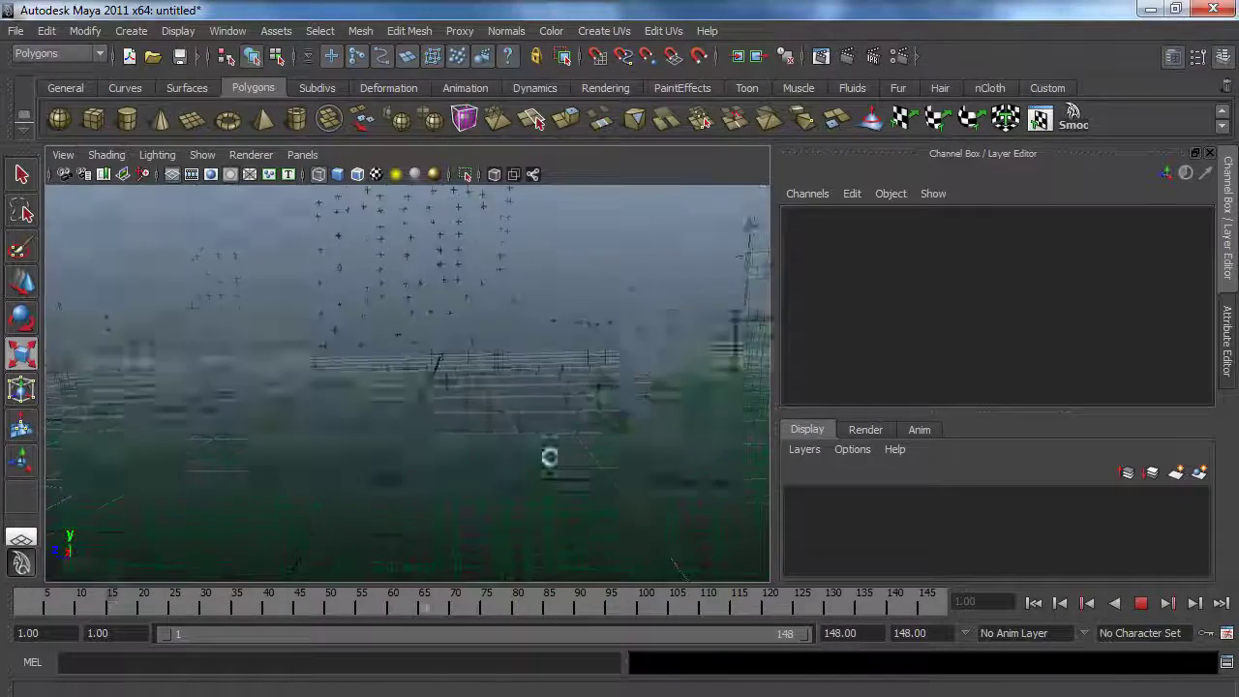
# - Return to the perspective view, select the Cam_Anim camera near the point cloud and show its shape attributes
pyautogui.press('space')
pyautogui.moveTo(185, 314); pyautogui.dragTo(188, 279)
pyautogui.keyDown('alt'); pyautogui.moveTo(329, 434); pyautogui.dragTo(347, 290); pyautogui.keyUp('alt')
pyautogui.keyDown('alt'); pyautogui.moveTo(339, 331); pyautogui.dragTo(280, 264); pyautogui.keyUp('alt')
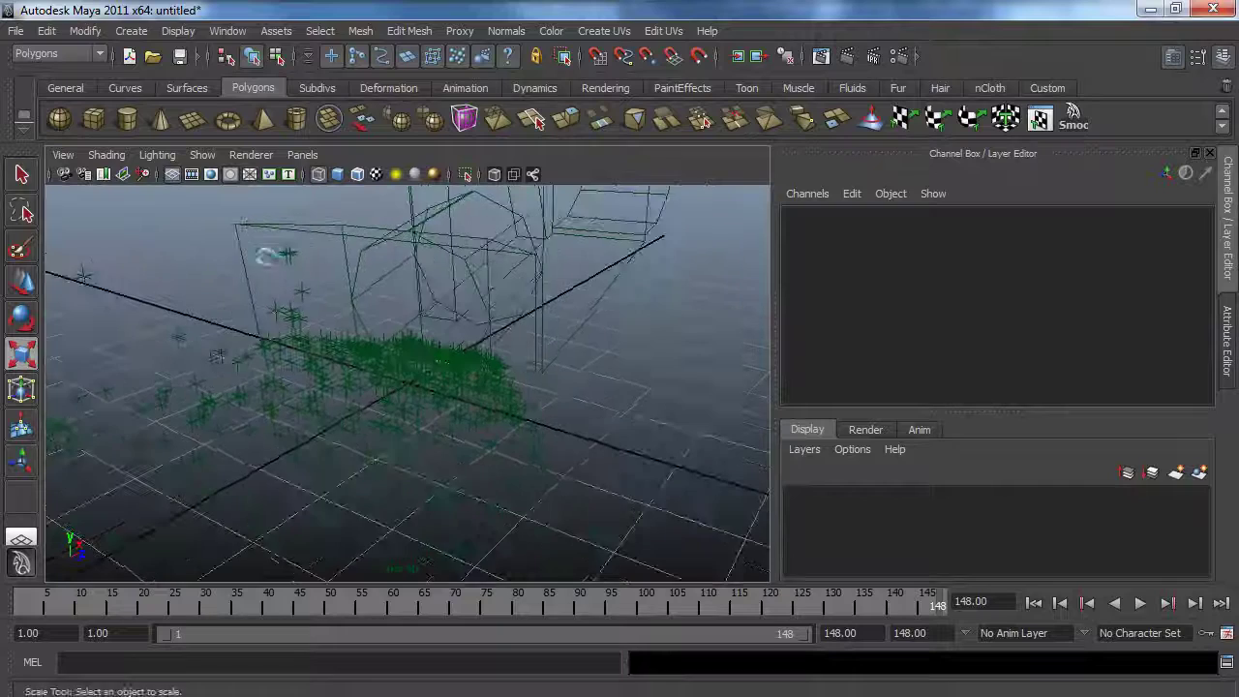
pyautogui.keyDown('alt'); pyautogui.moveTo(362, 357); pyautogui.dragTo(269, 387); pyautogui.keyUp('alt')
pyautogui.keyDown('alt'); pyautogui.moveTo(269, 387); pyautogui.dragTo(610, 323, button='right'); pyautogui.keyUp('alt')
pyautogui.click(487, 267)
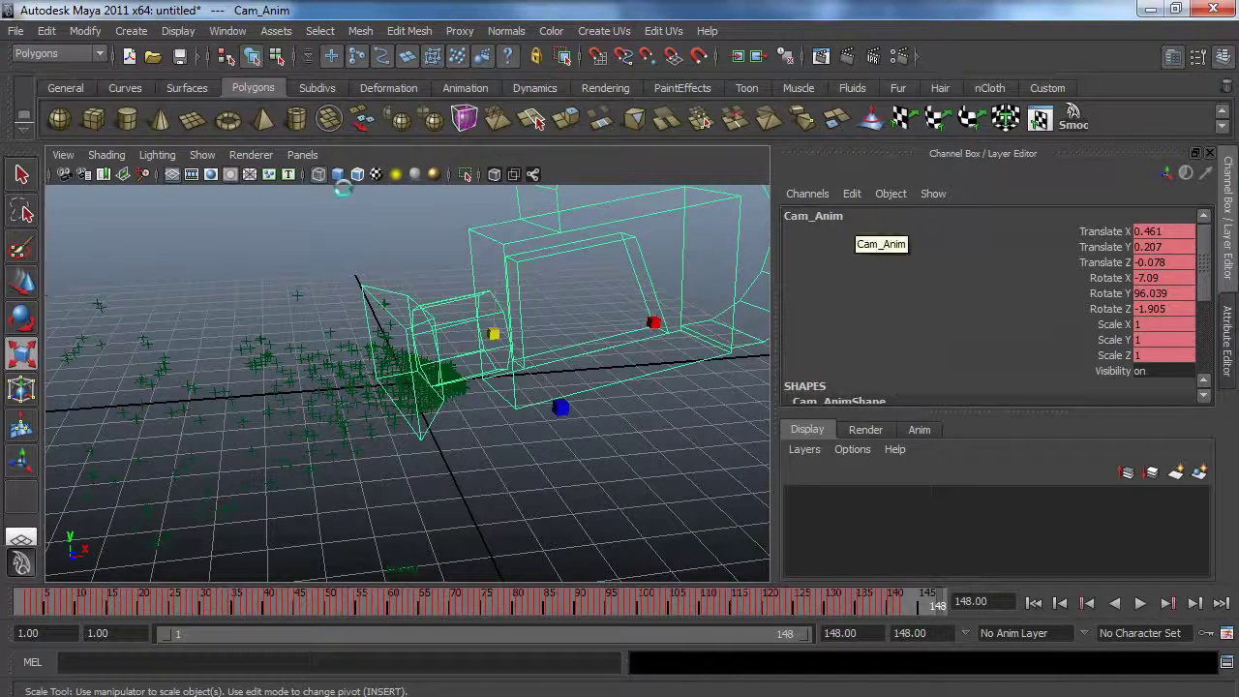
pyautogui.click(62, 174)
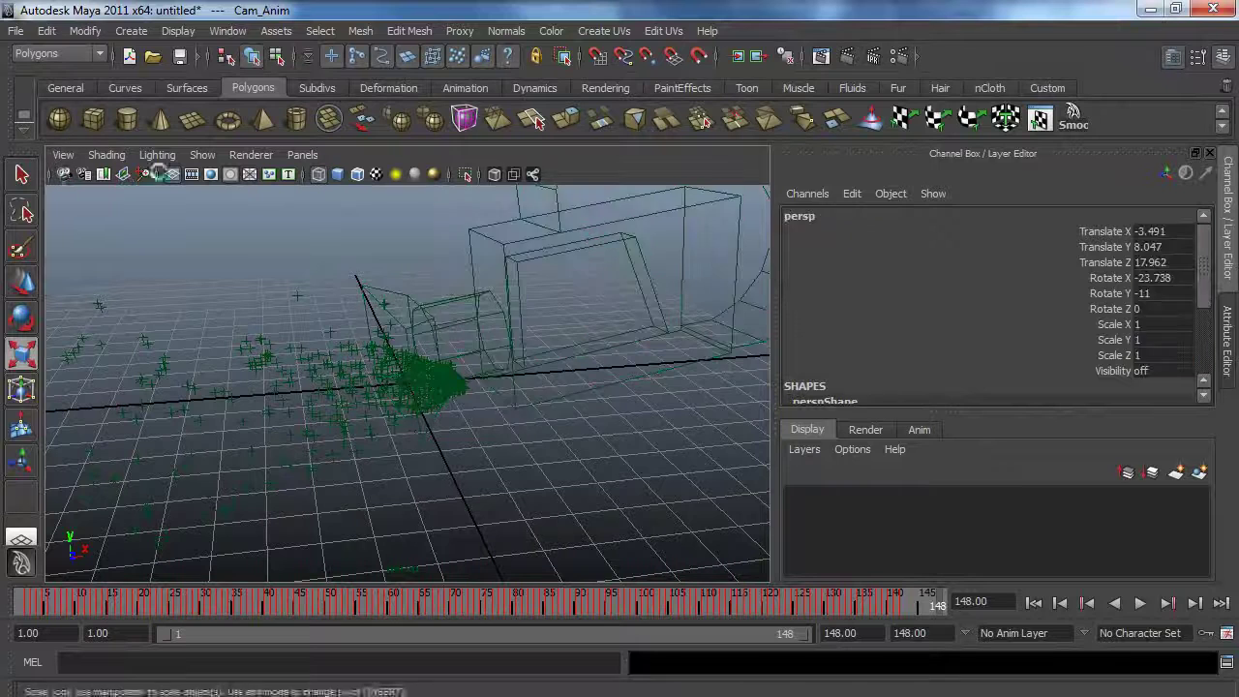
pyautogui.click(542, 258)
pyautogui.click(1225, 333)
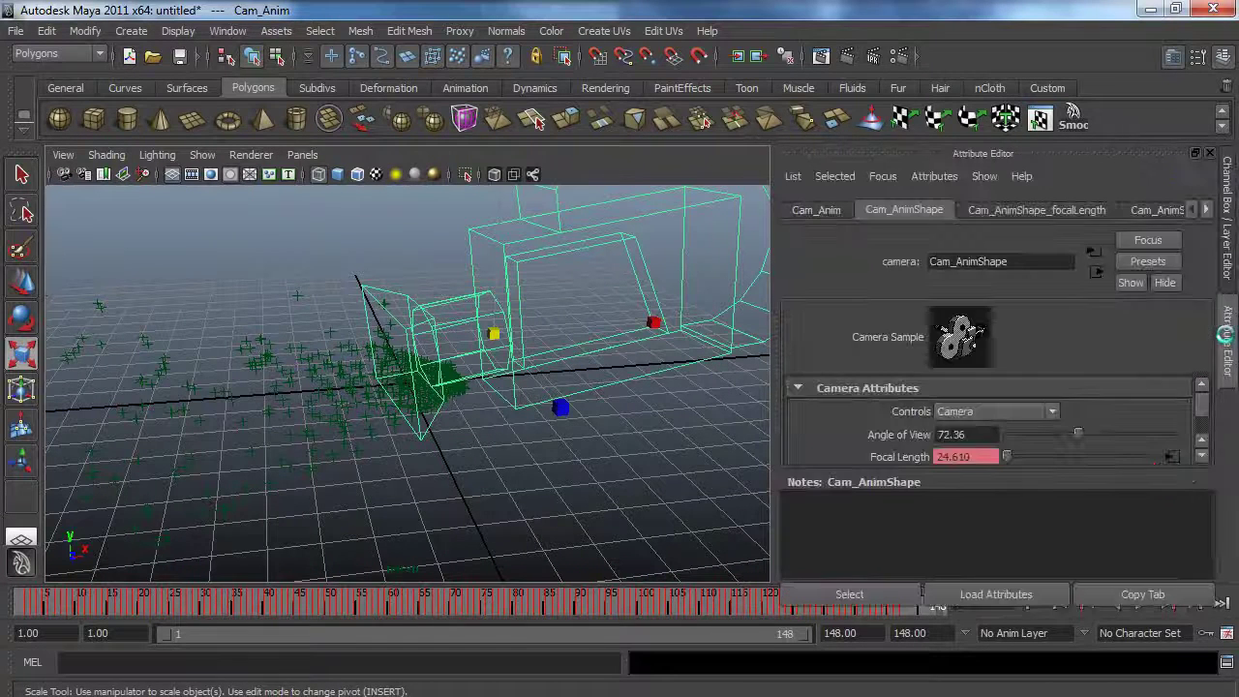
# - Create an image plane for Cam_AnimShape from its Environment settings
pyautogui.scroll(-10, 1071, 416)
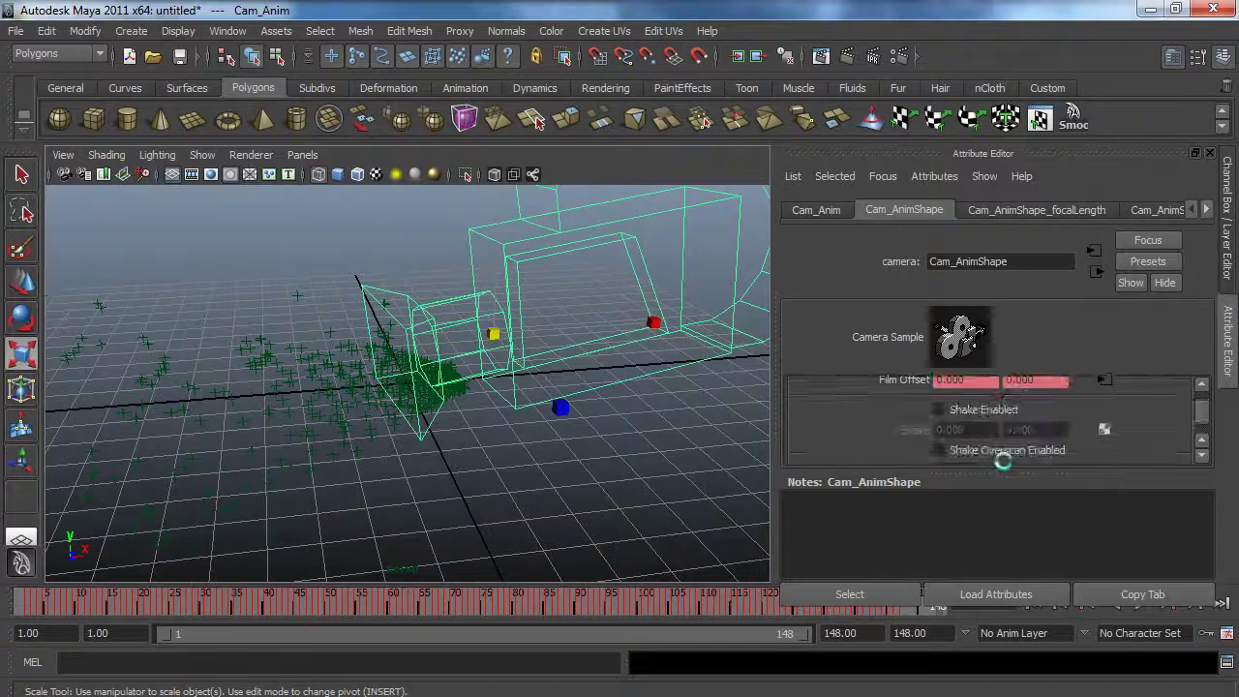
pyautogui.scroll(-5, 997, 460)
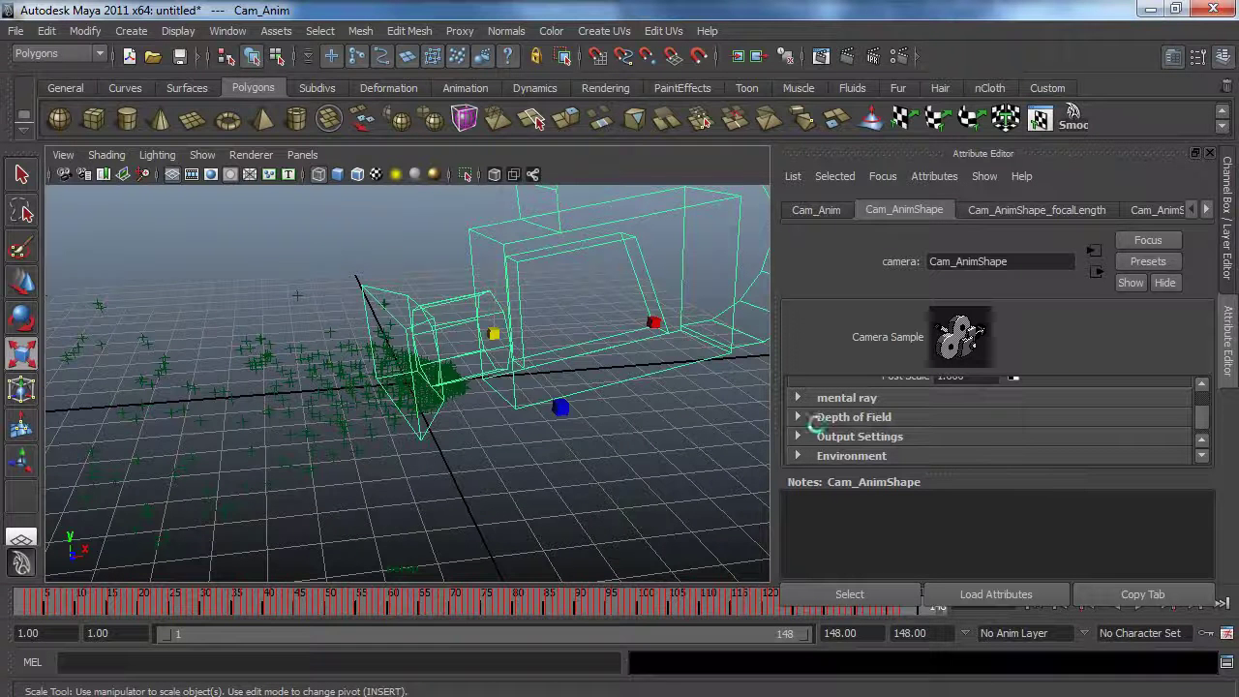
pyautogui.scroll(-2, 822, 452)
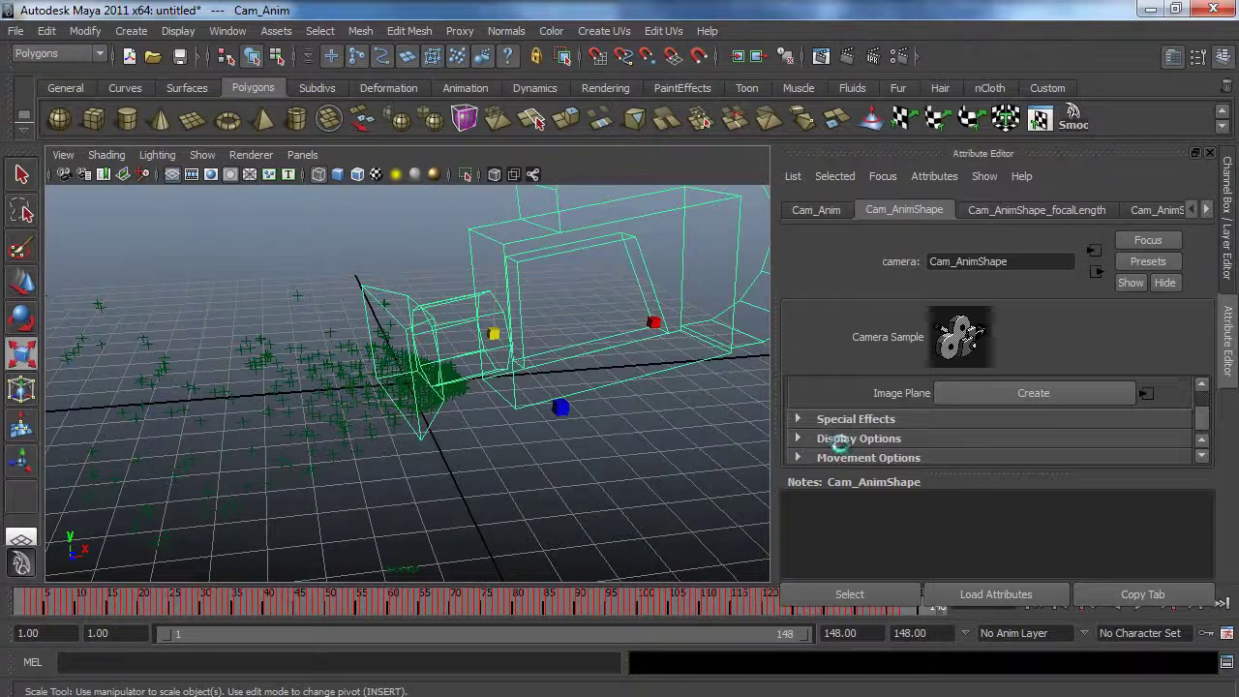
pyautogui.scroll(1, 916, 438)
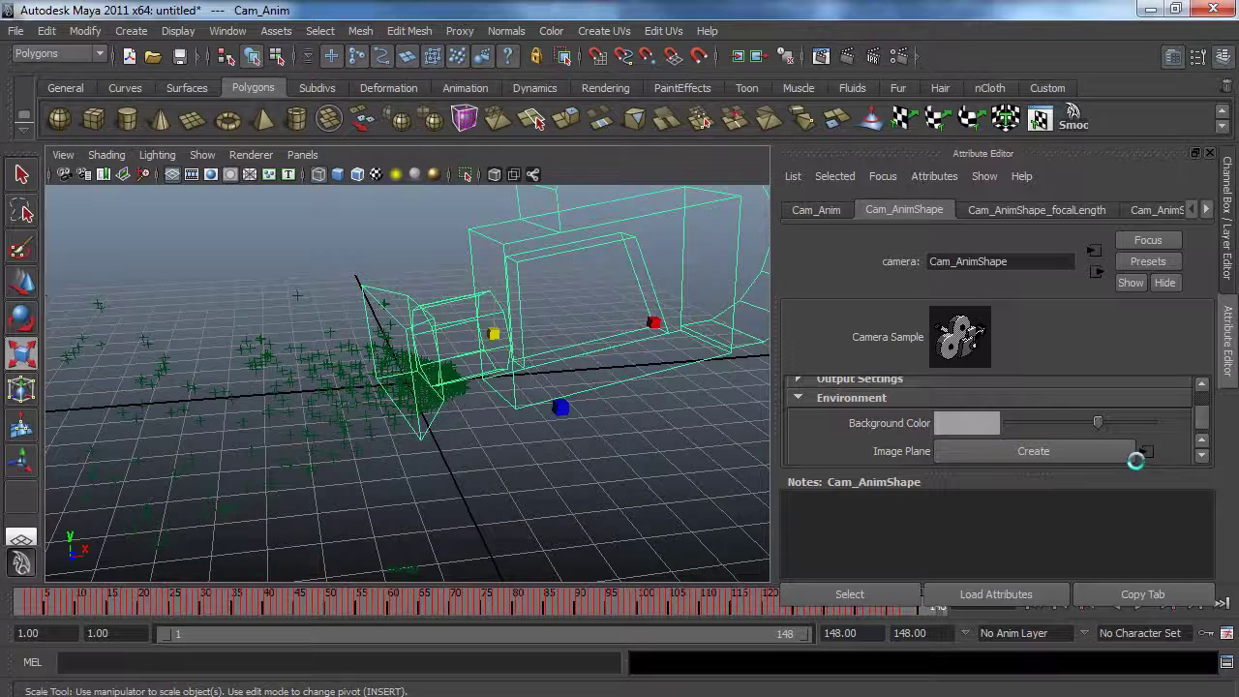
pyautogui.scroll(-2, 1145, 445)
pyautogui.scroll(2, 1148, 440)
pyautogui.click(1024, 452)
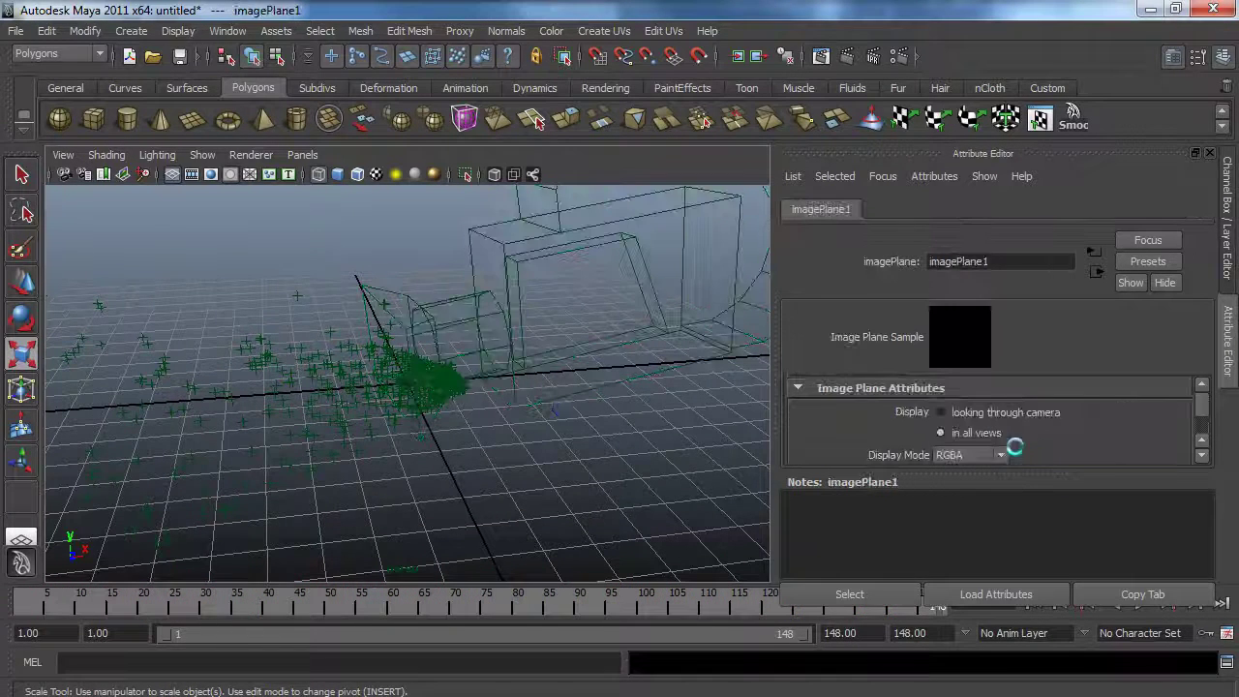
# - Load raw_000.png from the Desktop folder Tutorial\footage\raw_1080p as the image of imagePlane1
pyautogui.scroll(-4, 1021, 445)
pyautogui.scroll(-2, 1038, 432)
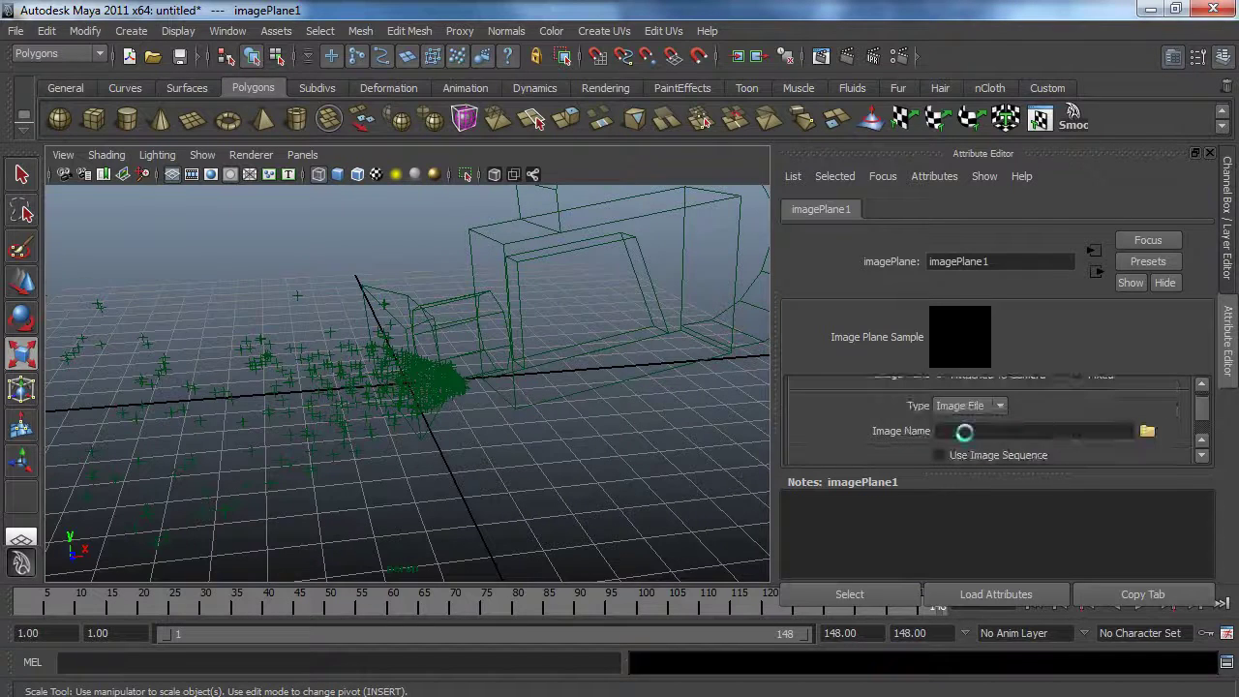
pyautogui.click(1147, 432)
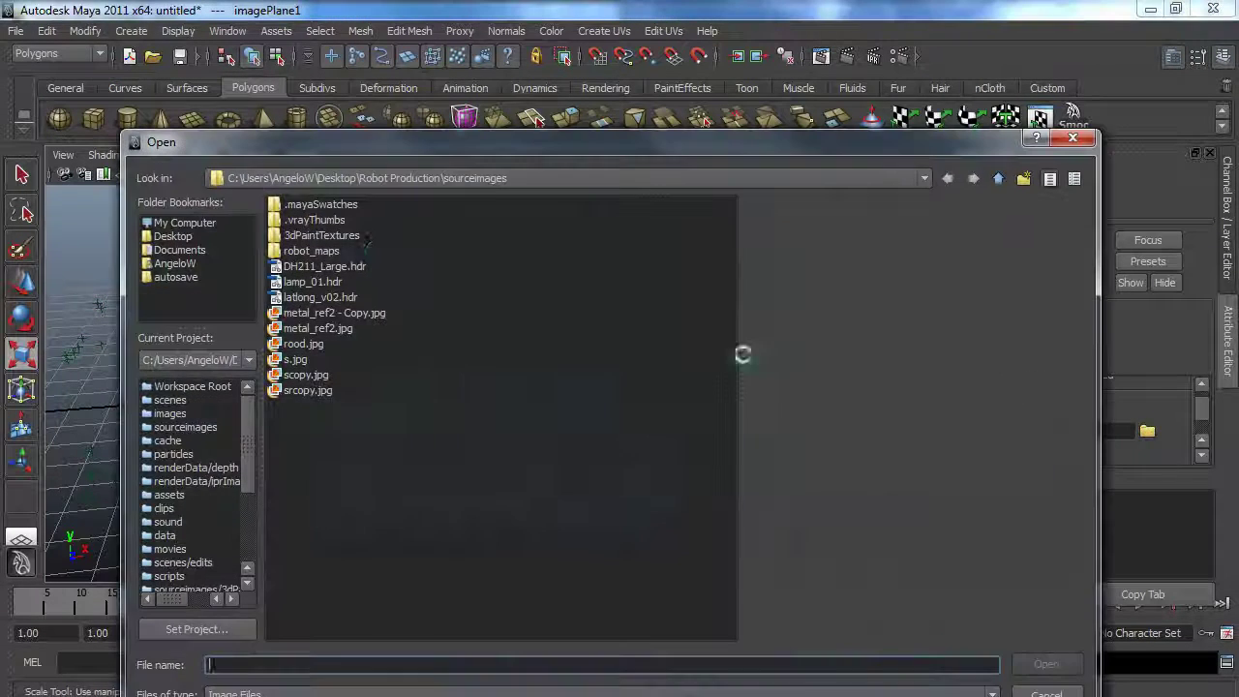
pyautogui.click(207, 223)
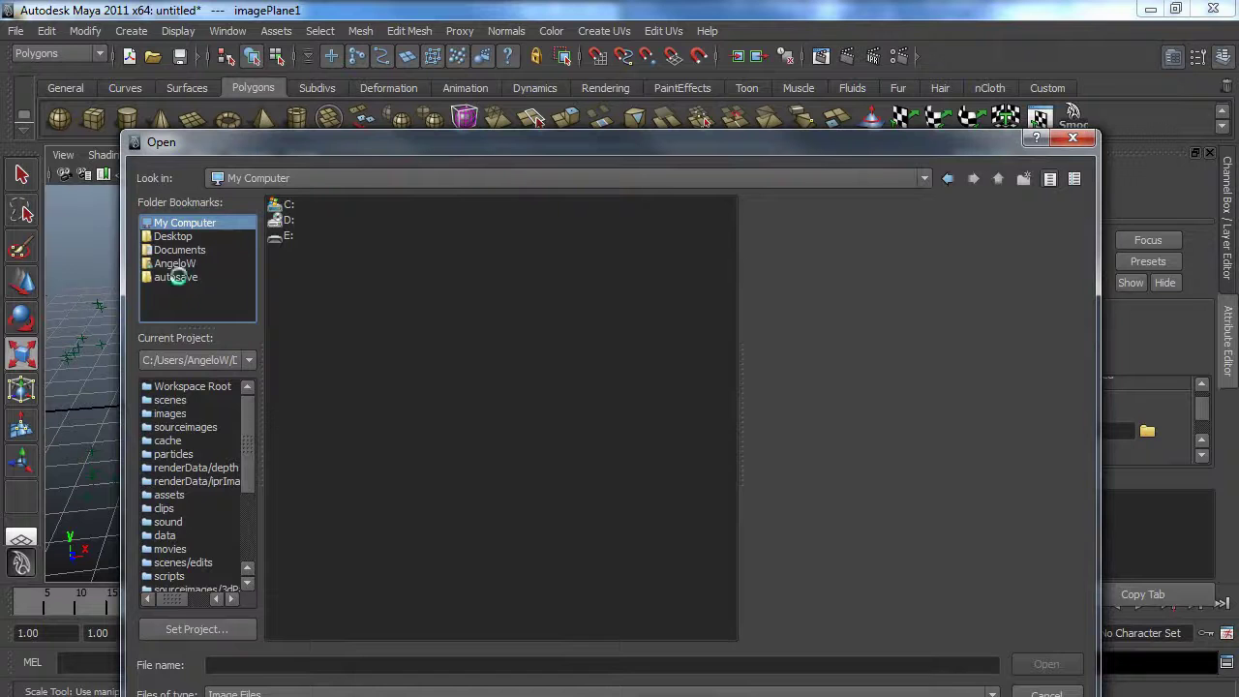
pyautogui.click(172, 237)
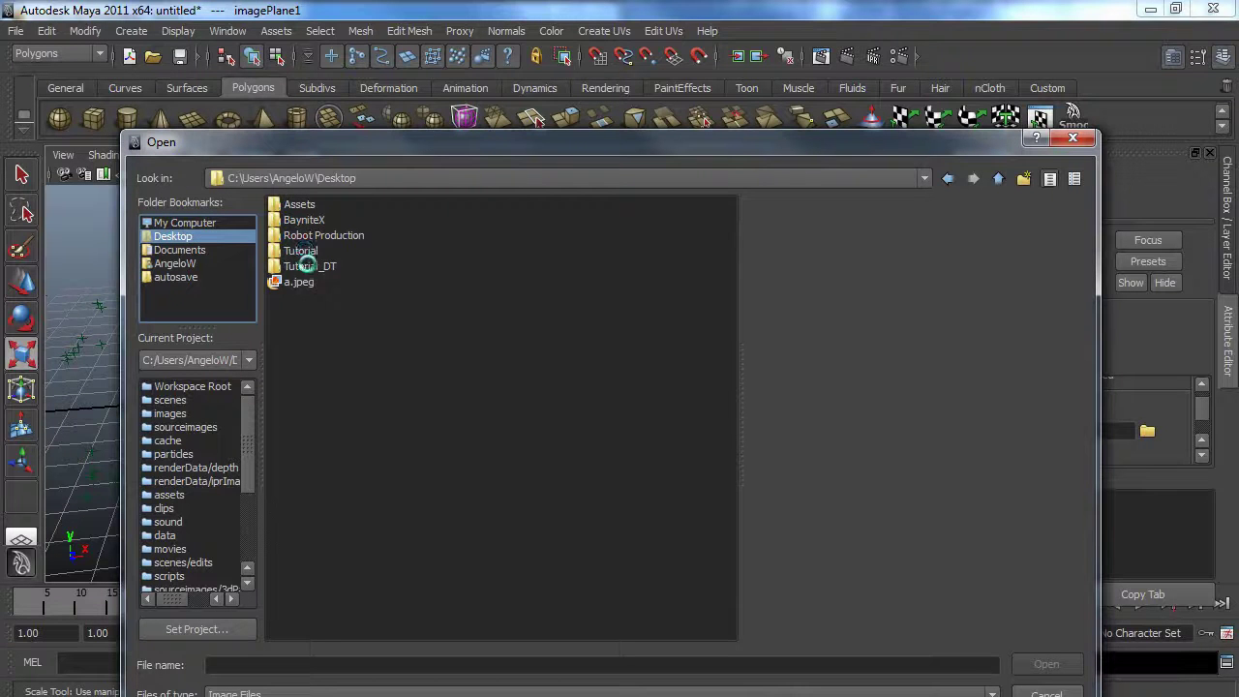
pyautogui.doubleClick(301, 251)
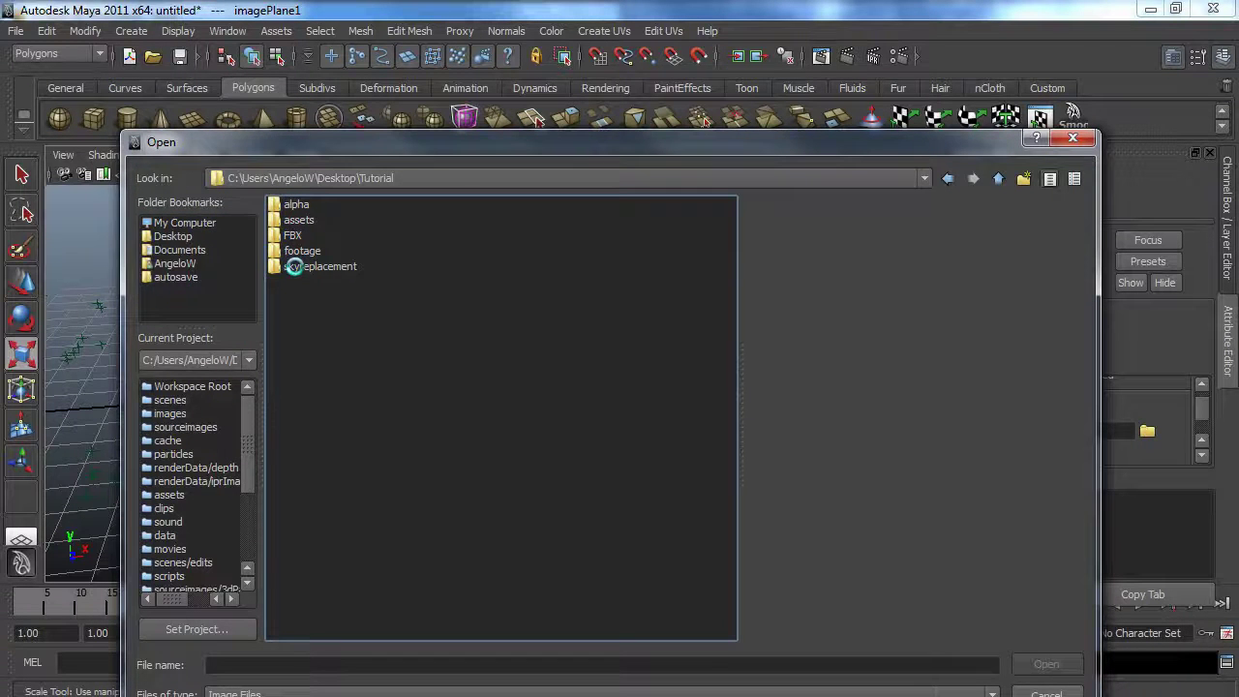
pyautogui.doubleClick(294, 266)
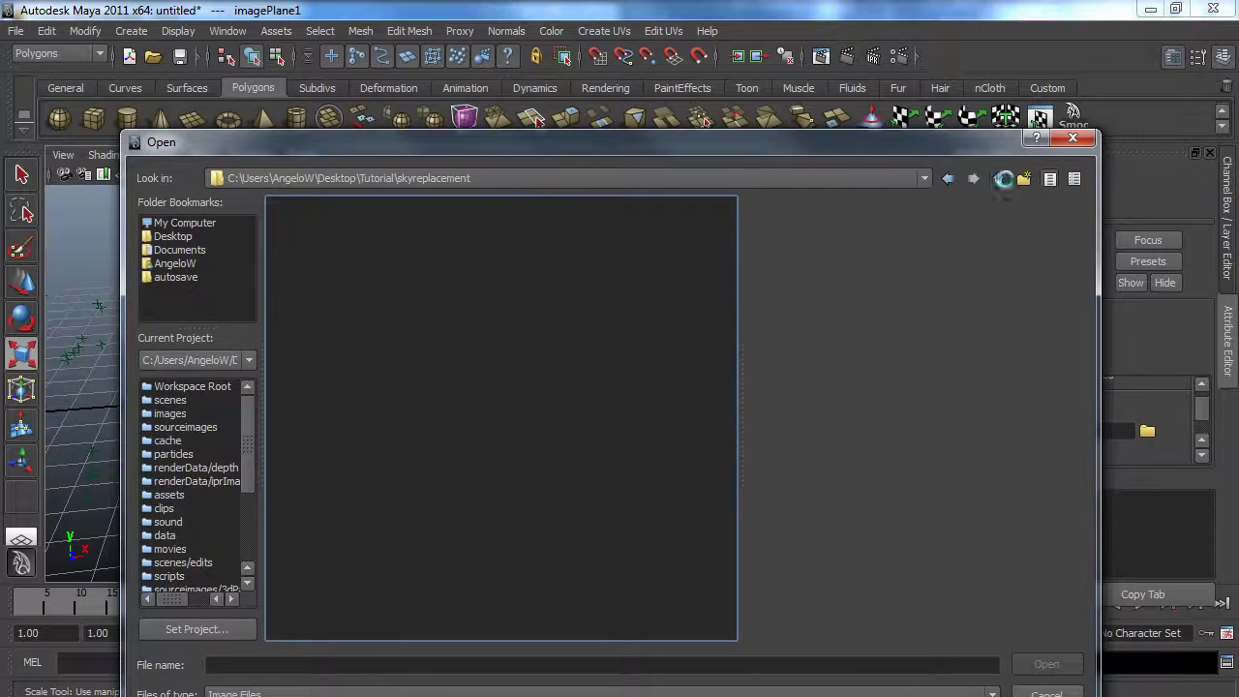
pyautogui.click(1000, 179)
pyautogui.doubleClick(301, 250)
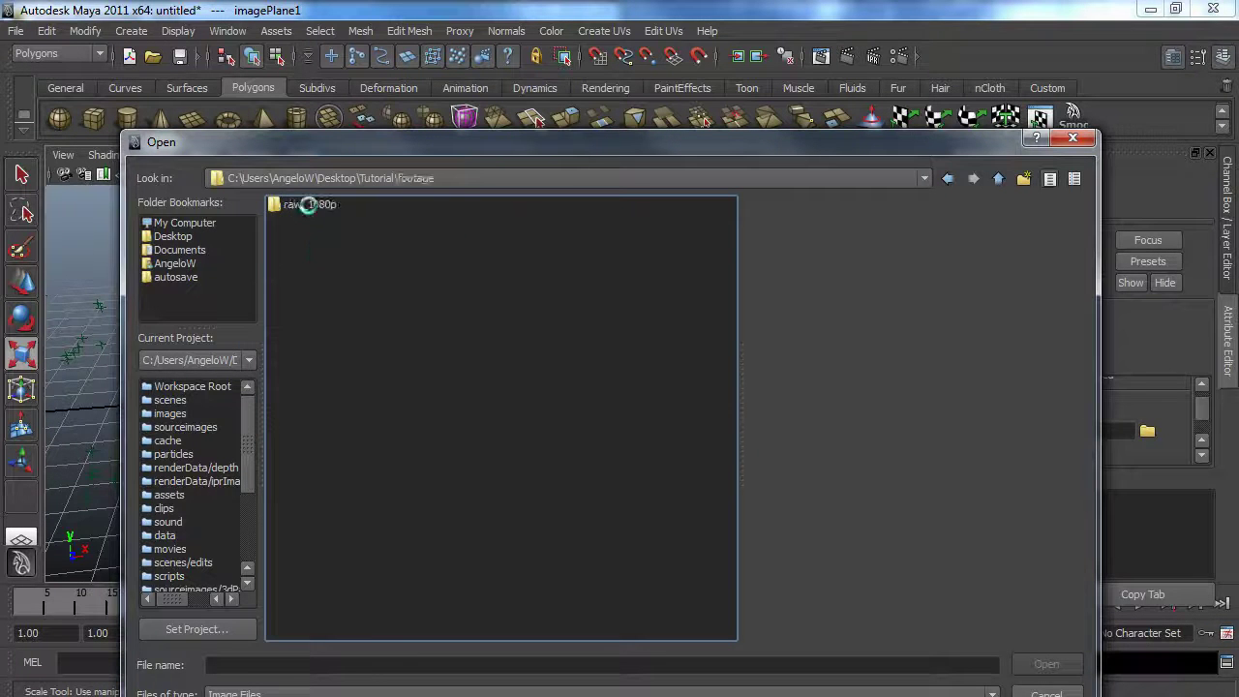
pyautogui.doubleClick(308, 204)
pyautogui.click(308, 204)
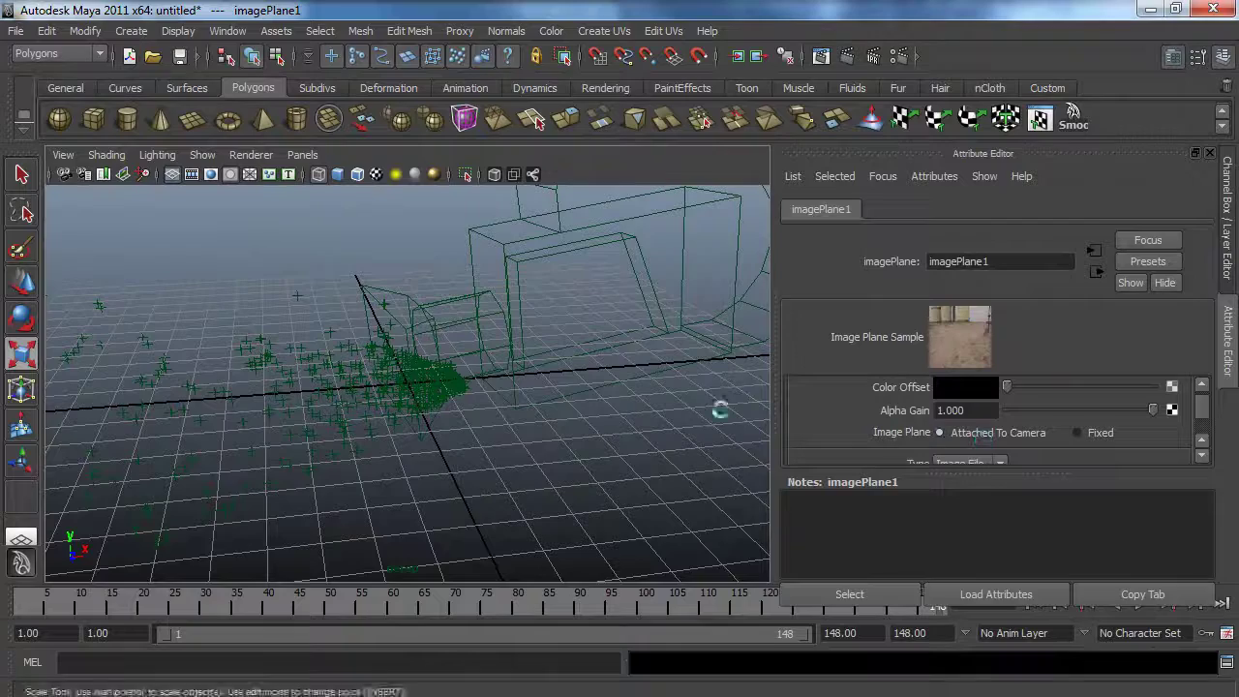
# - Look through the Cam_Anim camera and return the timeline to frame 1
pyautogui.click(302, 155)
pyautogui.moveTo(387, 175)
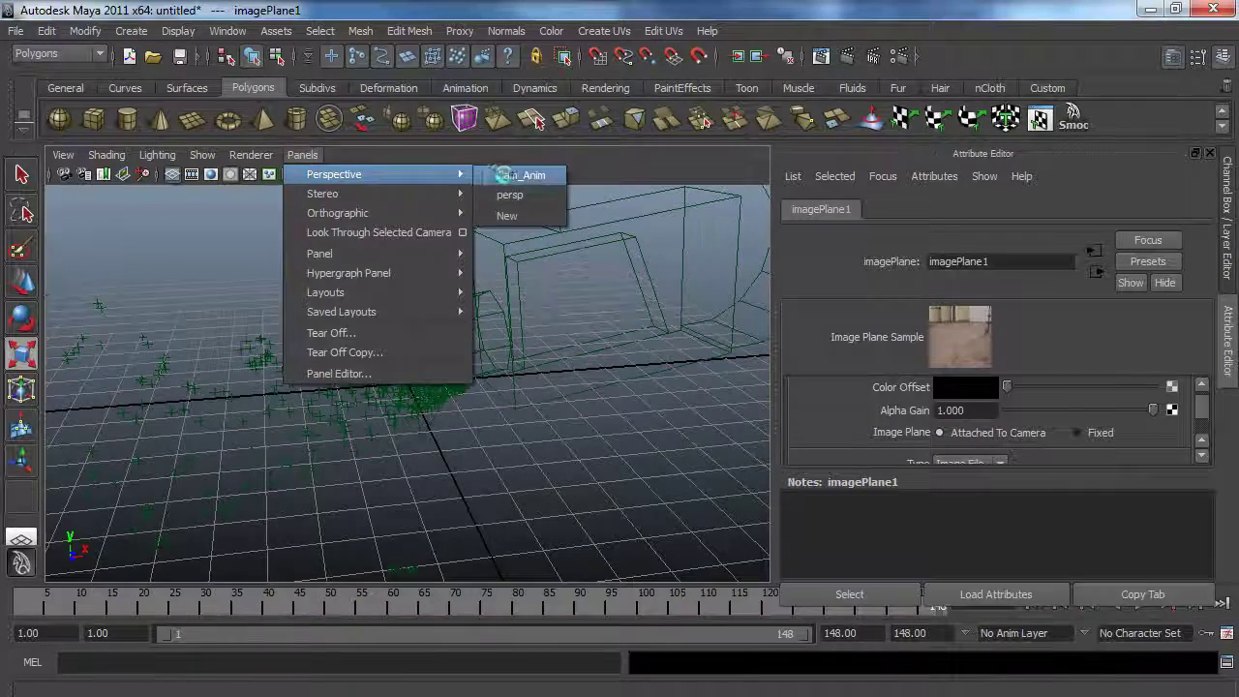
pyautogui.click(528, 174)
pyautogui.moveTo(160, 614); pyautogui.dragTo(9, 608)
# - Enable Use Image Sequence for the footage on imagePlane1
pyautogui.scroll(-1, 1023, 397)
pyautogui.scroll(-2, 1023, 400)
pyautogui.scroll(2, 998, 426)
pyautogui.click(940, 454)
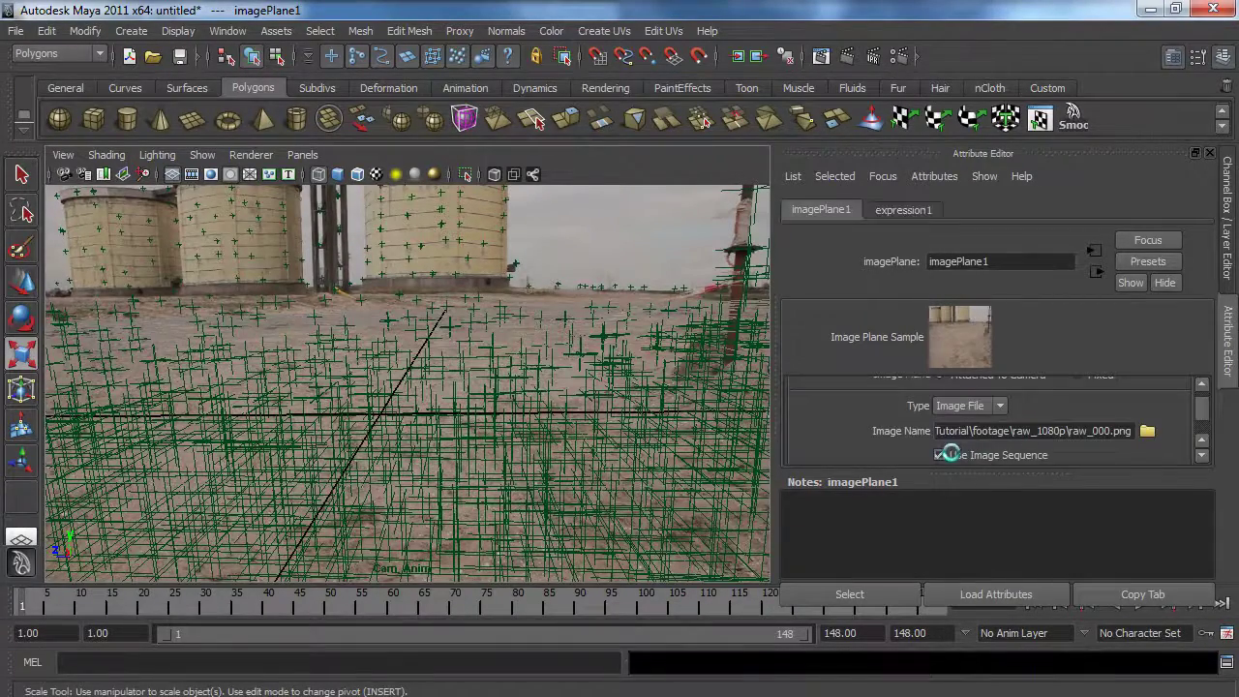
# - Play and scrub the timeline to check how the locators follow the footage through the tracked camera
pyautogui.moveTo(562, 605); pyautogui.dragTo(4, 608)
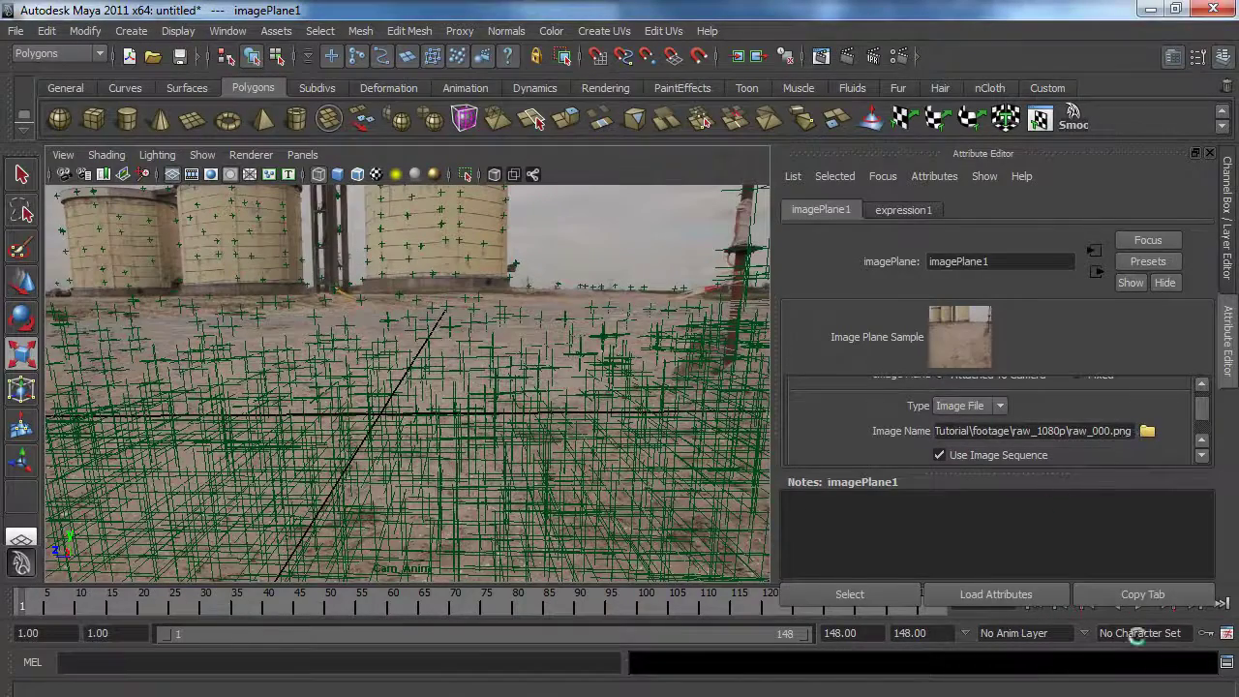
pyautogui.click(1139, 604)
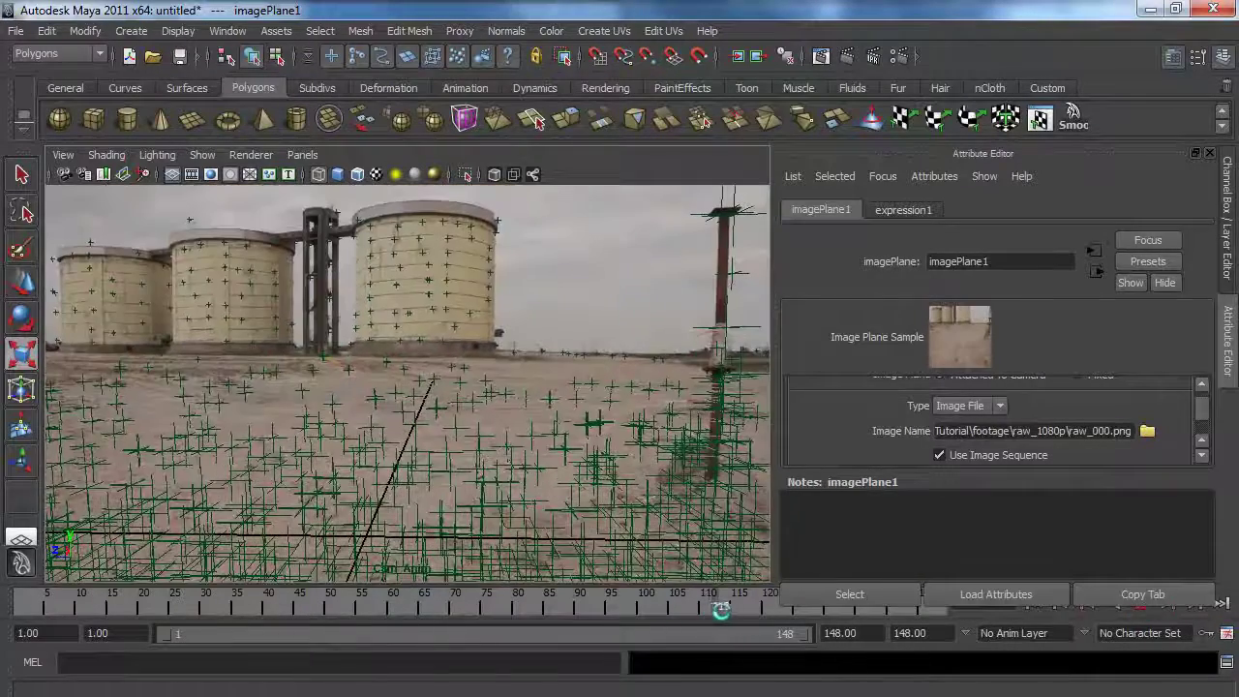
pyautogui.moveTo(616, 606); pyautogui.dragTo(586, 606)
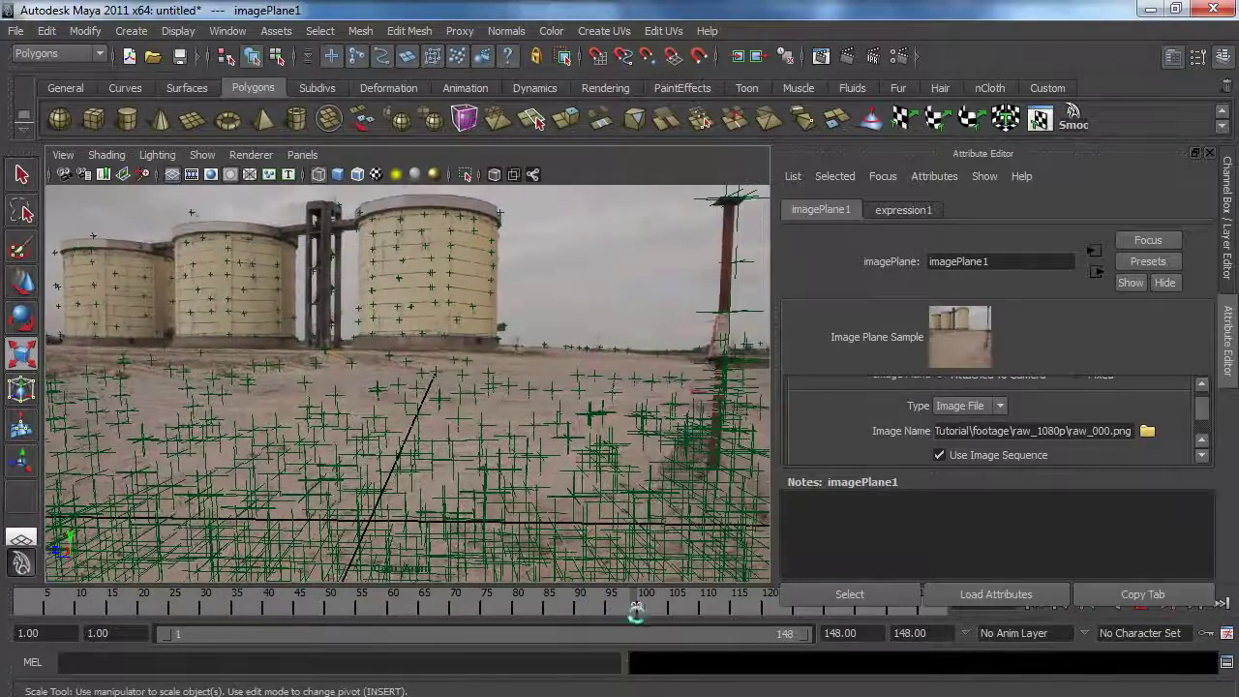
pyautogui.moveTo(679, 623); pyautogui.dragTo(761, 634)
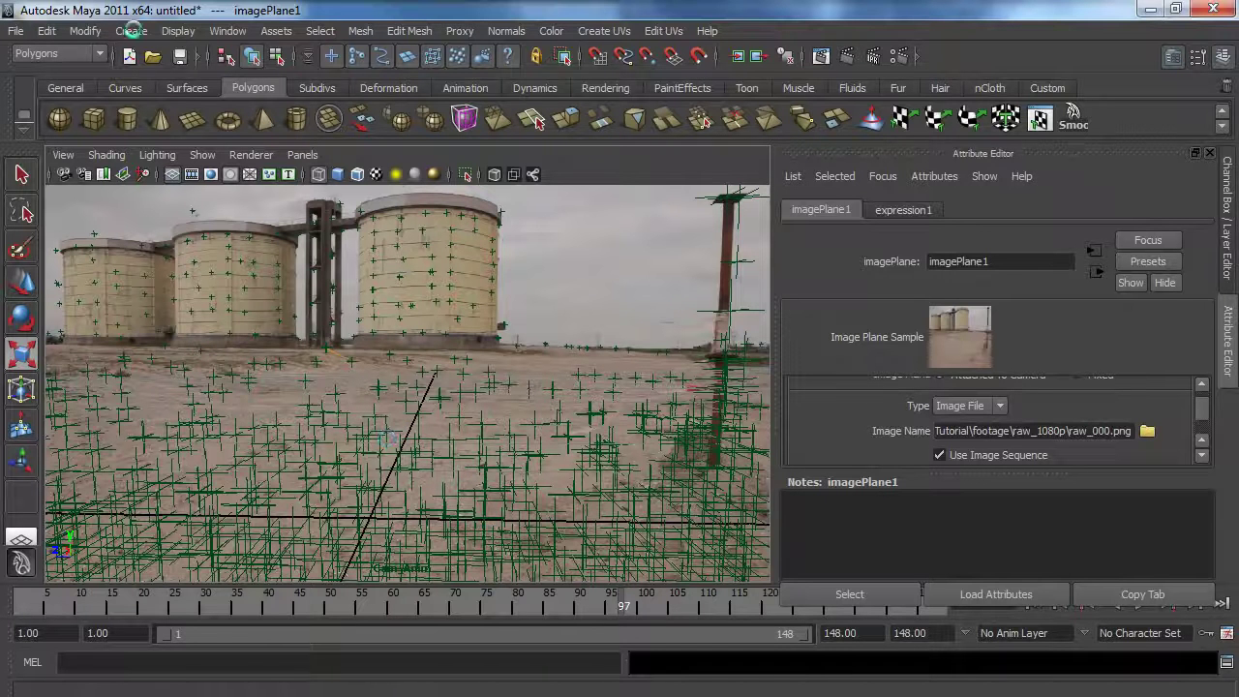
# - Set the Time working unit to PAL (25 fps) in the general application preferences
pyautogui.click(130, 30)
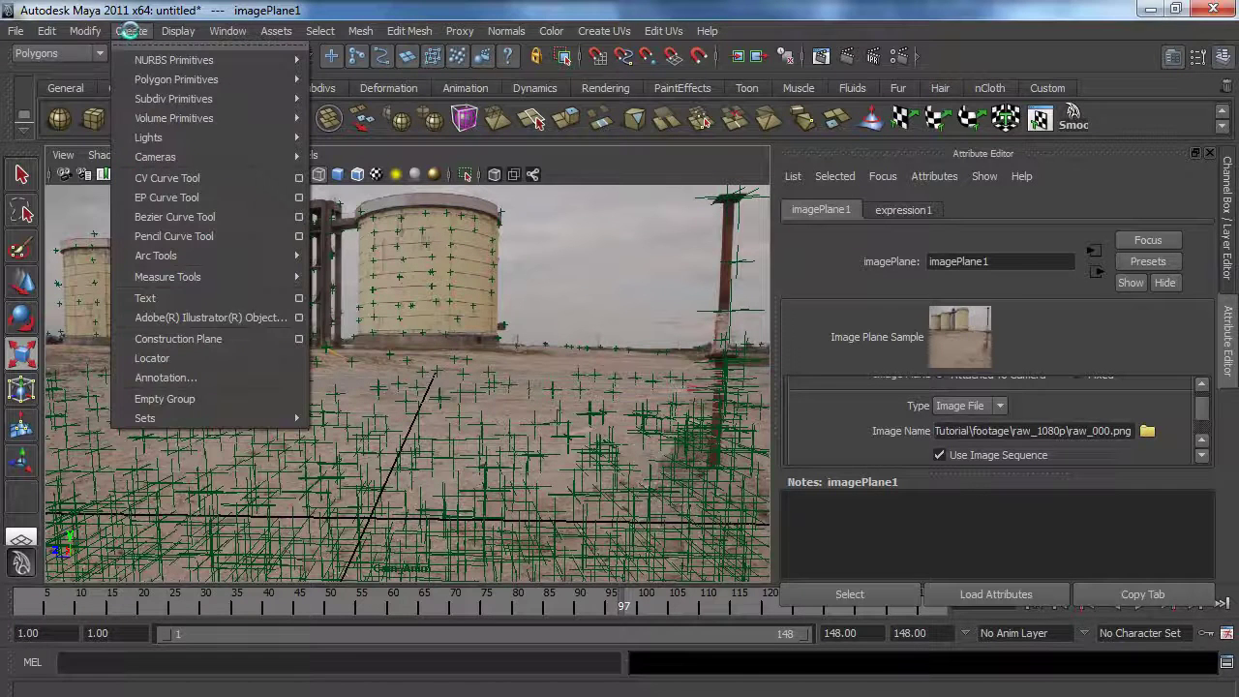
pyautogui.moveTo(178, 30)
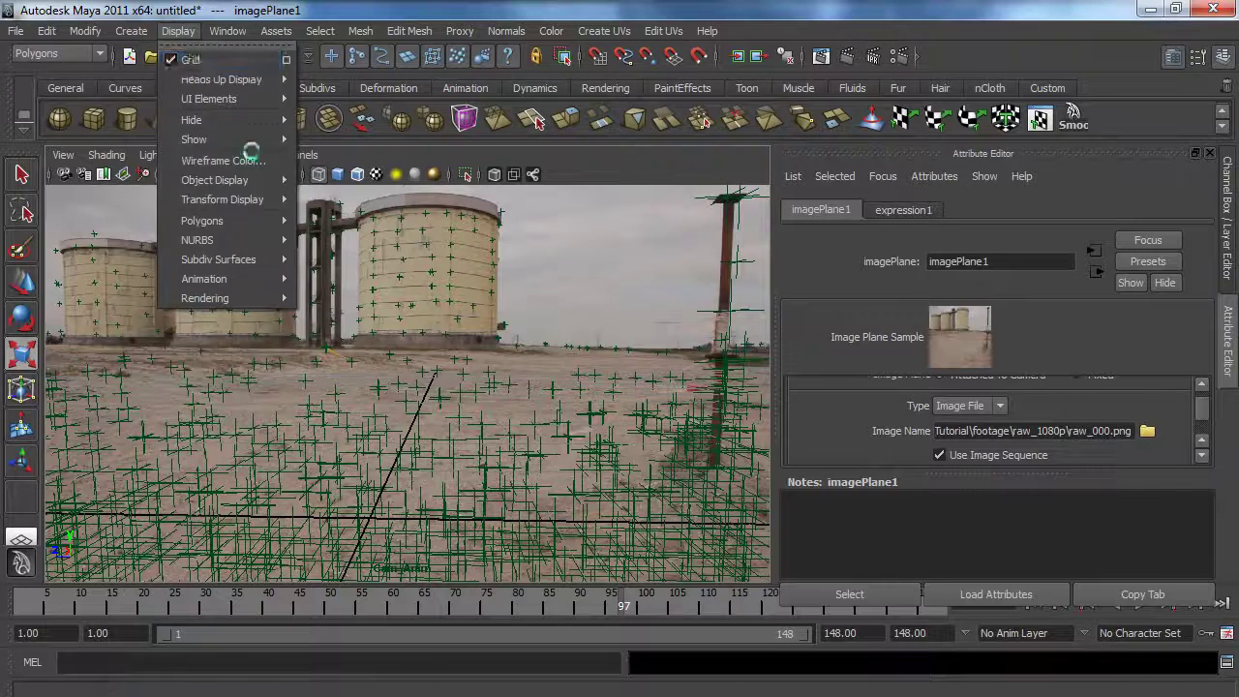
pyautogui.moveTo(228, 30)
pyautogui.moveTo(320, 136)
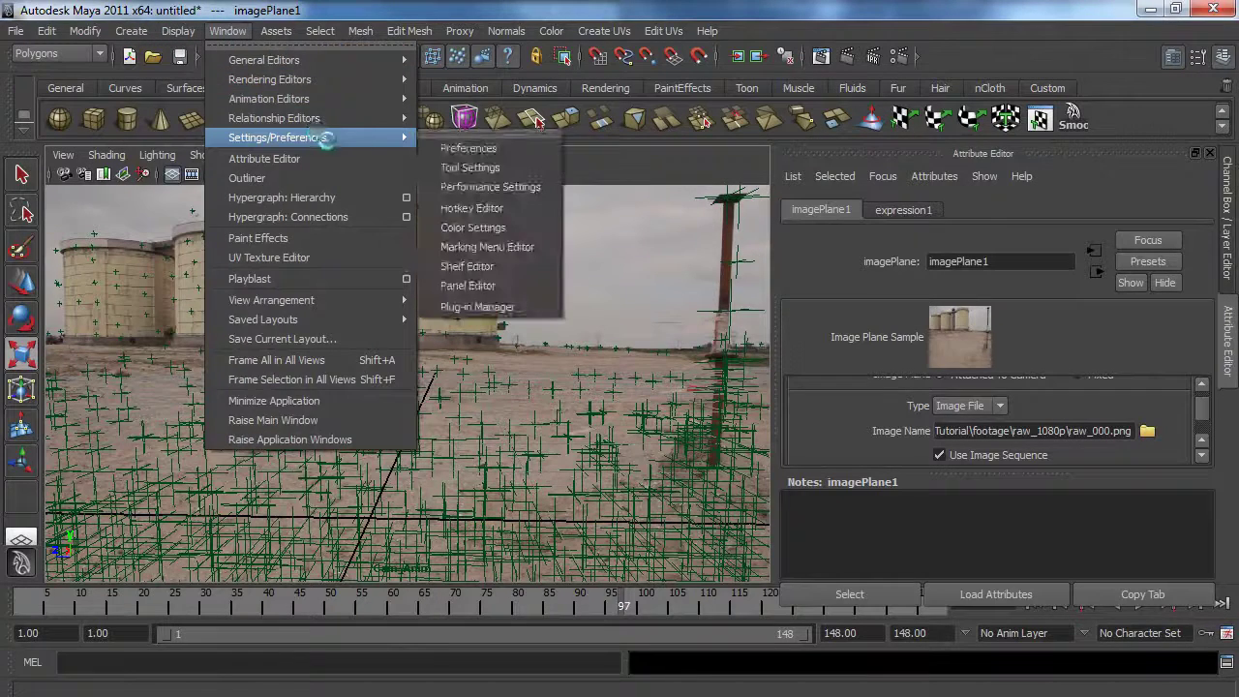
pyautogui.click(455, 148)
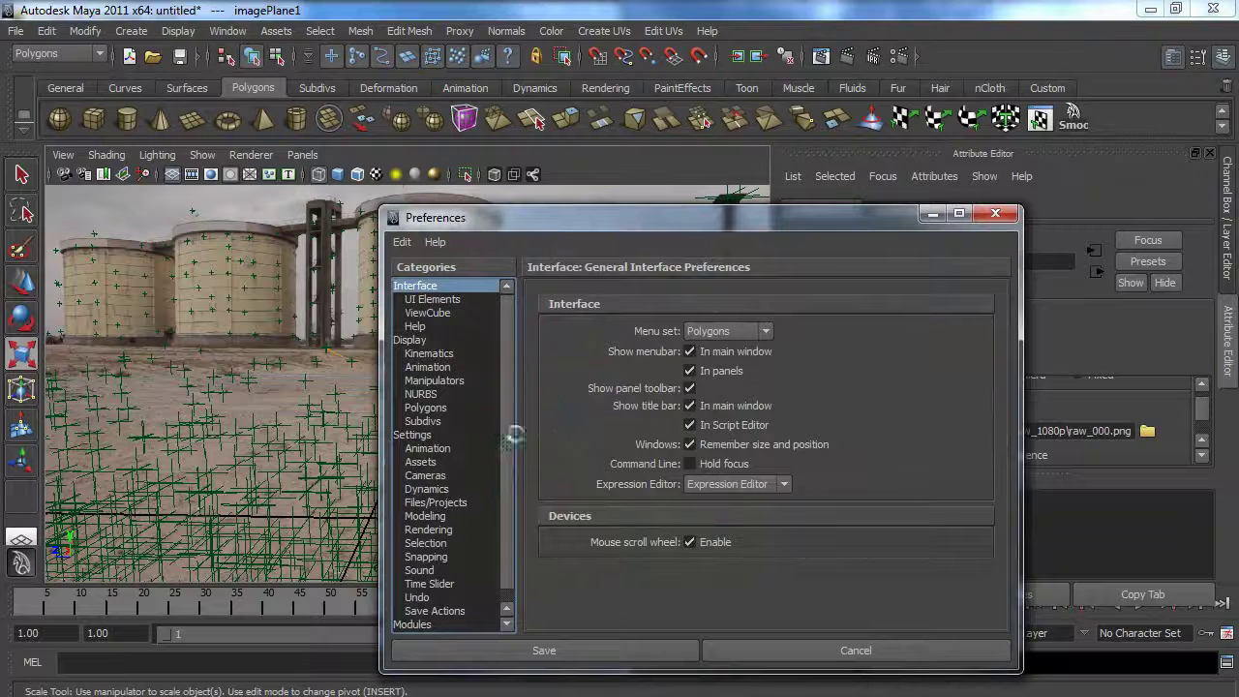
pyautogui.click(424, 437)
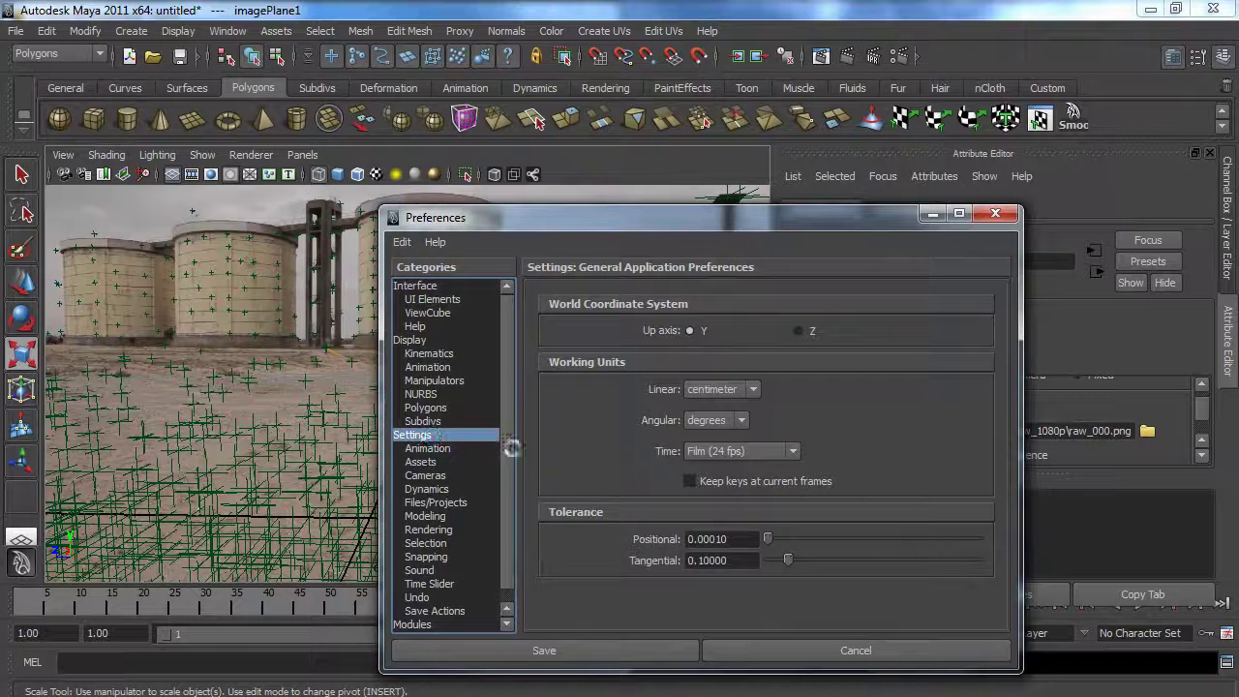
pyautogui.click(714, 452)
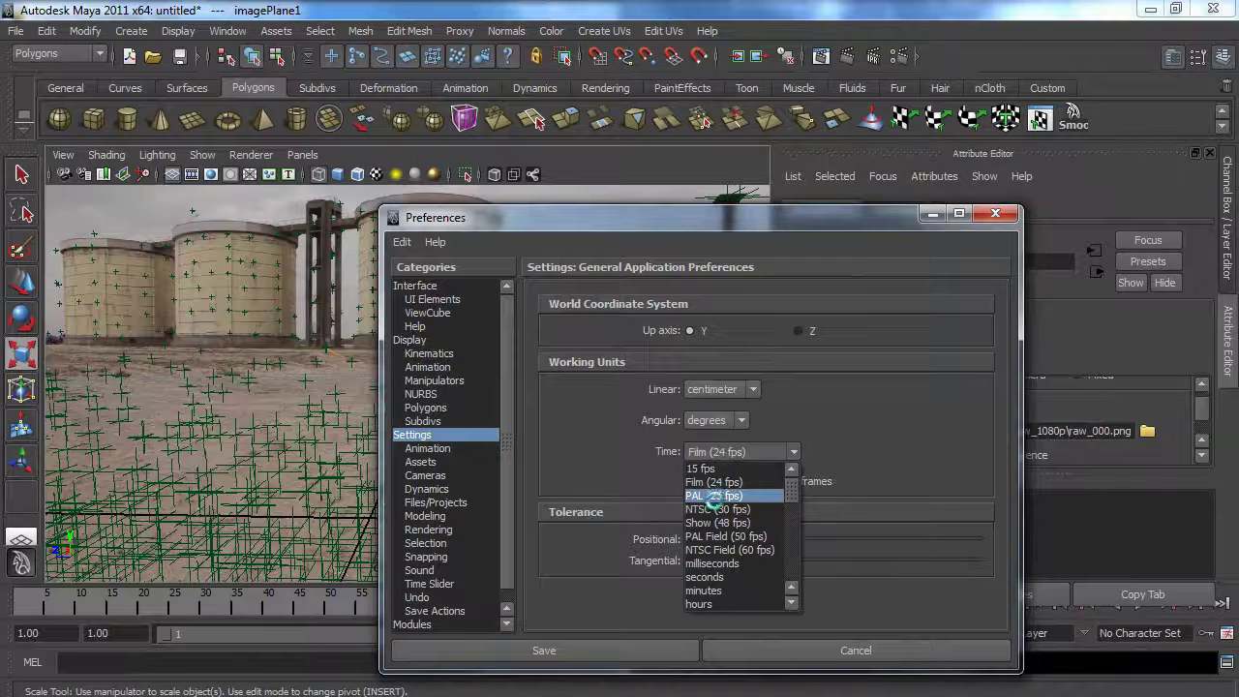
pyautogui.click(713, 496)
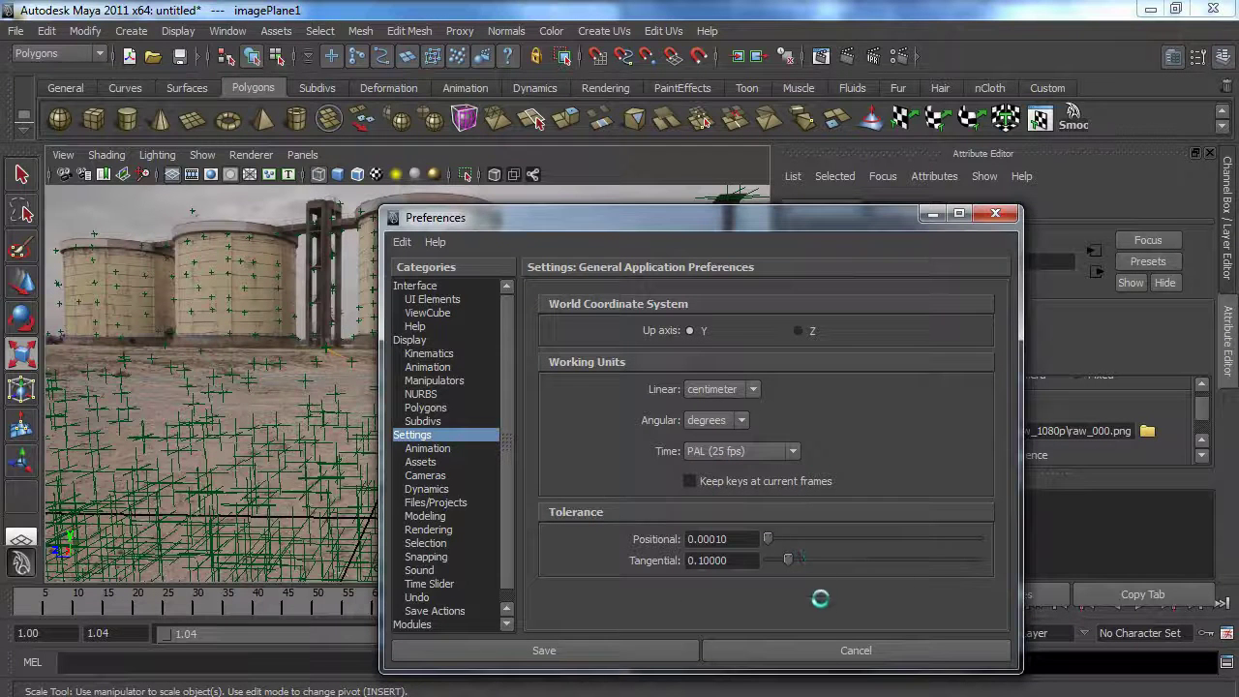
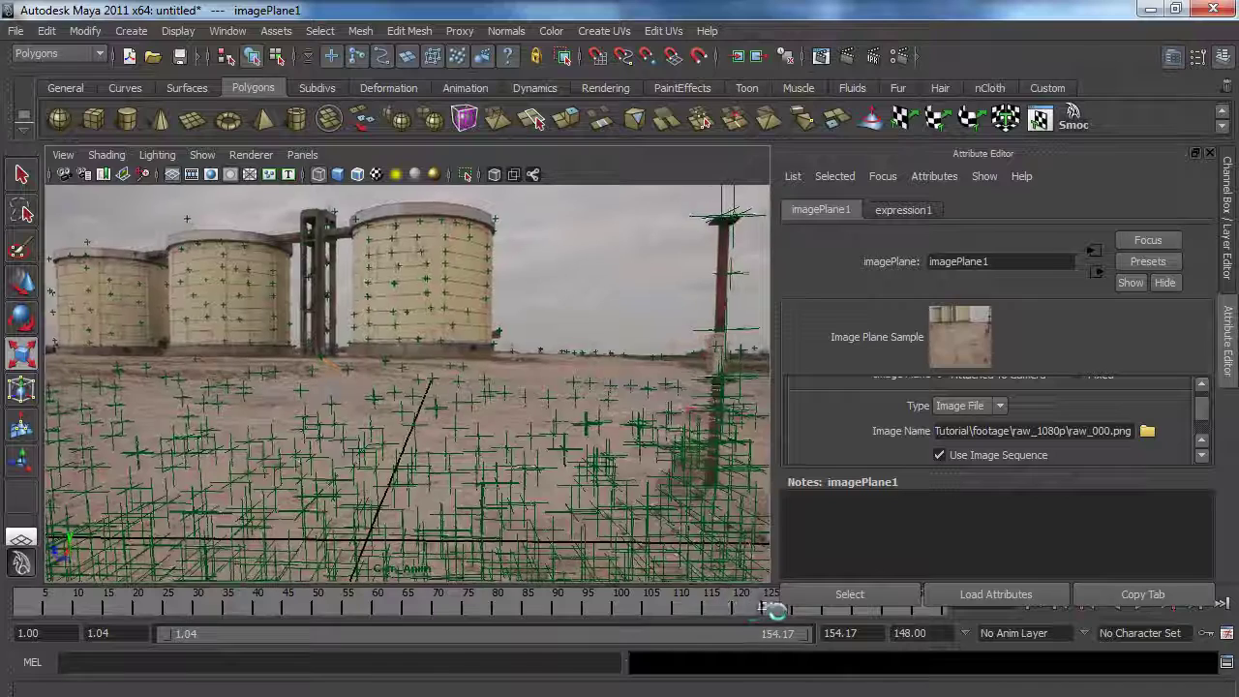
# - Set the playback range's end frame to 148 and play the sequence through the tracked camera
pyautogui.moveTo(864, 631); pyautogui.dragTo(792, 631)
pyautogui.write('148')
pyautogui.press('Return')
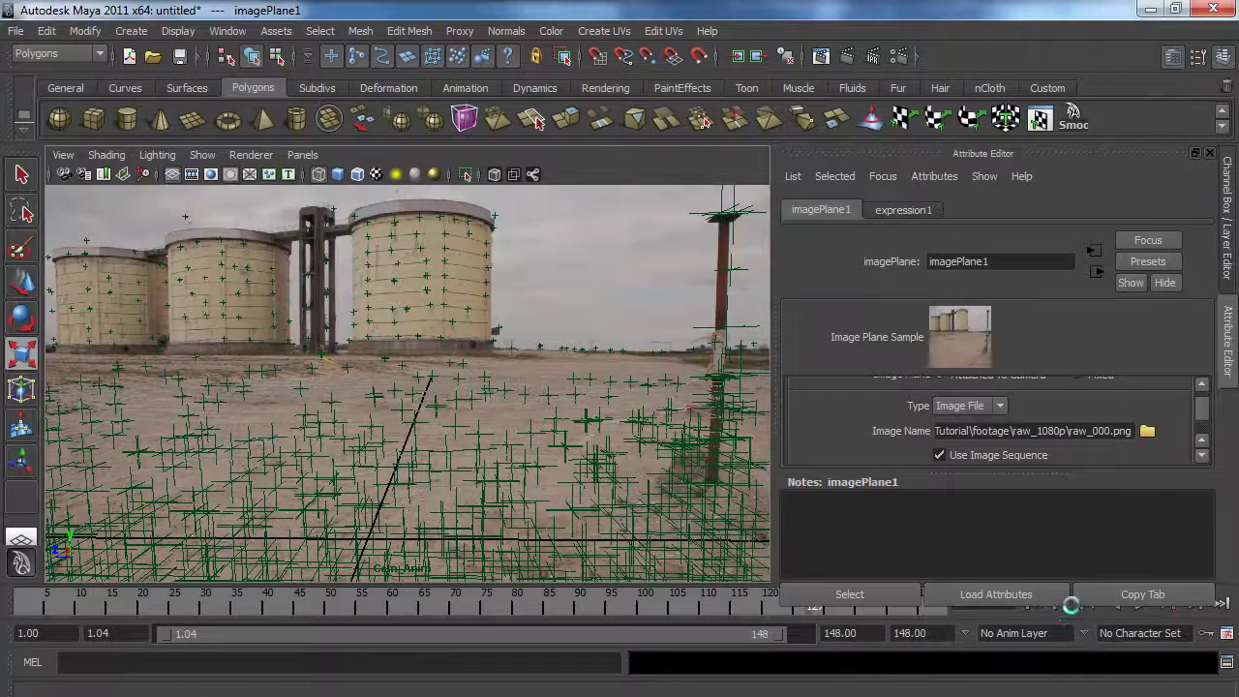
pyautogui.click(1127, 611)
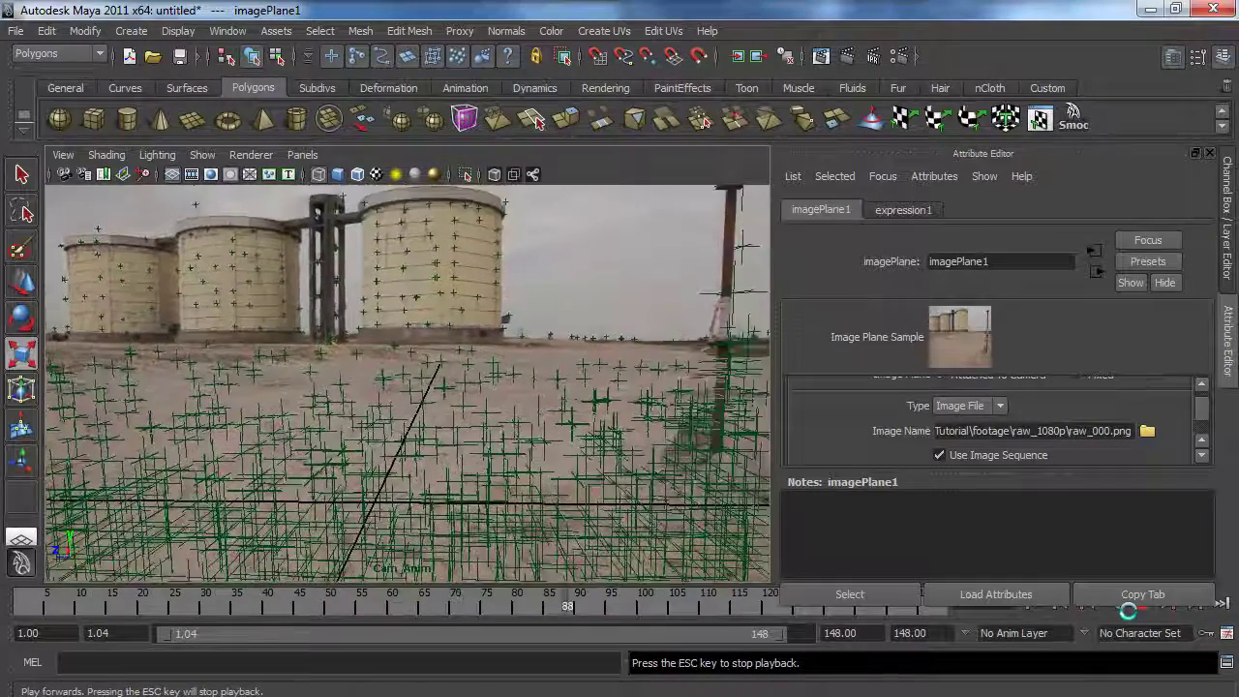
pyautogui.press('Escape')
# - Switch to the persp view and examine how the point cloud and tracked camera sit relative to the ground grid
pyautogui.click(549, 352)
pyautogui.press('space')
pyautogui.moveTo(536, 338); pyautogui.dragTo(368, 395)
pyautogui.keyDown('alt'); pyautogui.moveTo(368, 395); pyautogui.dragTo(233, 395, button='right'); pyautogui.keyUp('alt')
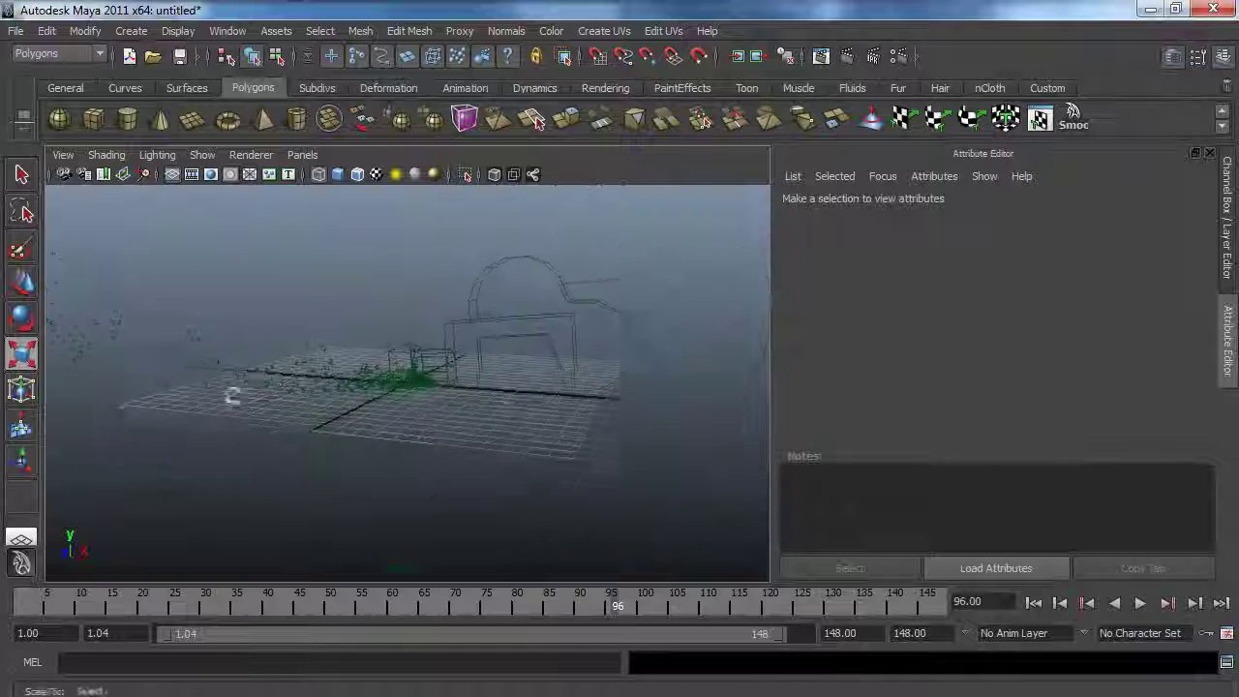
pyautogui.keyDown('alt'); pyautogui.moveTo(276, 380); pyautogui.dragTo(382, 376, button='middle'); pyautogui.keyUp('alt')
pyautogui.keyDown('alt'); pyautogui.moveTo(382, 376); pyautogui.dragTo(435, 394, button='right'); pyautogui.keyUp('alt')
pyautogui.keyDown('alt'); pyautogui.moveTo(449, 420); pyautogui.dragTo(544, 410); pyautogui.keyUp('alt')
pyautogui.keyDown('alt'); pyautogui.moveTo(470, 407); pyautogui.dragTo(833, 410, button='right'); pyautogui.keyUp('alt')
pyautogui.keyDown('alt'); pyautogui.moveTo(633, 393); pyautogui.dragTo(658, 409); pyautogui.keyUp('alt')
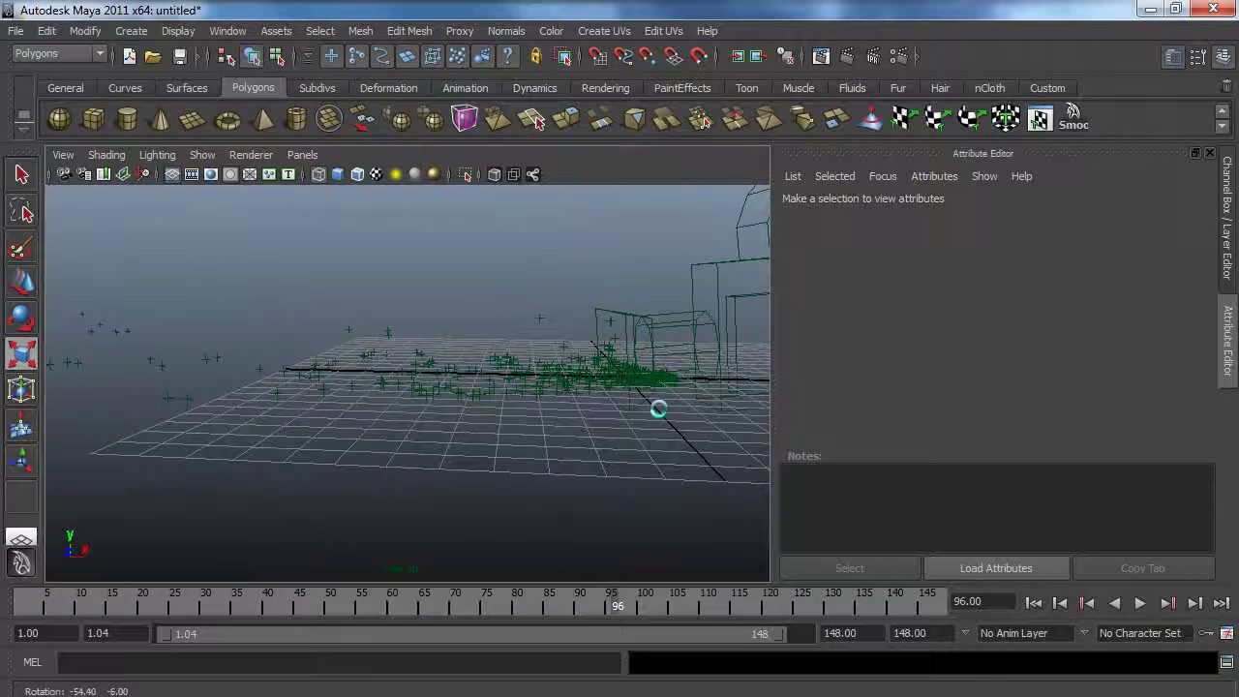
pyautogui.keyDown('alt'); pyautogui.moveTo(541, 323); pyautogui.dragTo(559, 403); pyautogui.keyUp('alt')
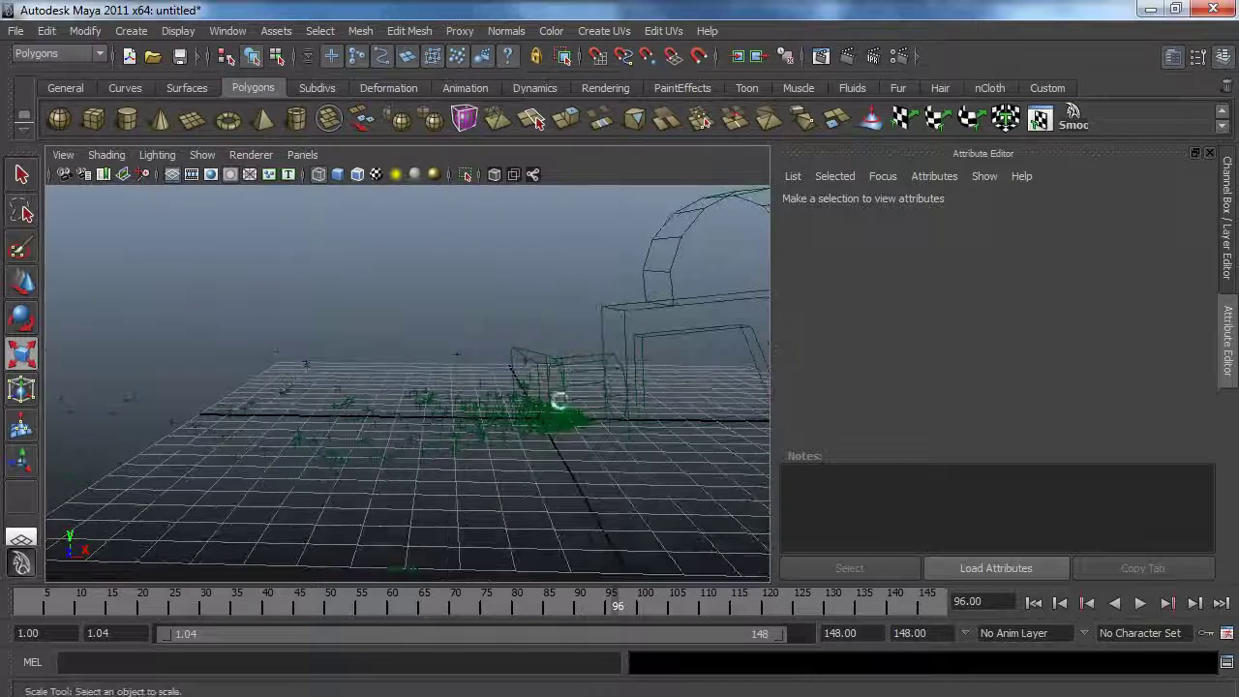
# - Create a polygon plane on the ground grid among the locators and scale it up uniformly to cover the dense ones
pyautogui.click(192, 119)
pyautogui.keyDown('alt'); pyautogui.moveTo(505, 463); pyautogui.dragTo(488, 461, button='middle'); pyautogui.keyUp('alt')
pyautogui.keyDown('alt'); pyautogui.moveTo(487, 461); pyautogui.dragTo(772, 493); pyautogui.keyUp('alt')
pyautogui.rightClick(774, 493)
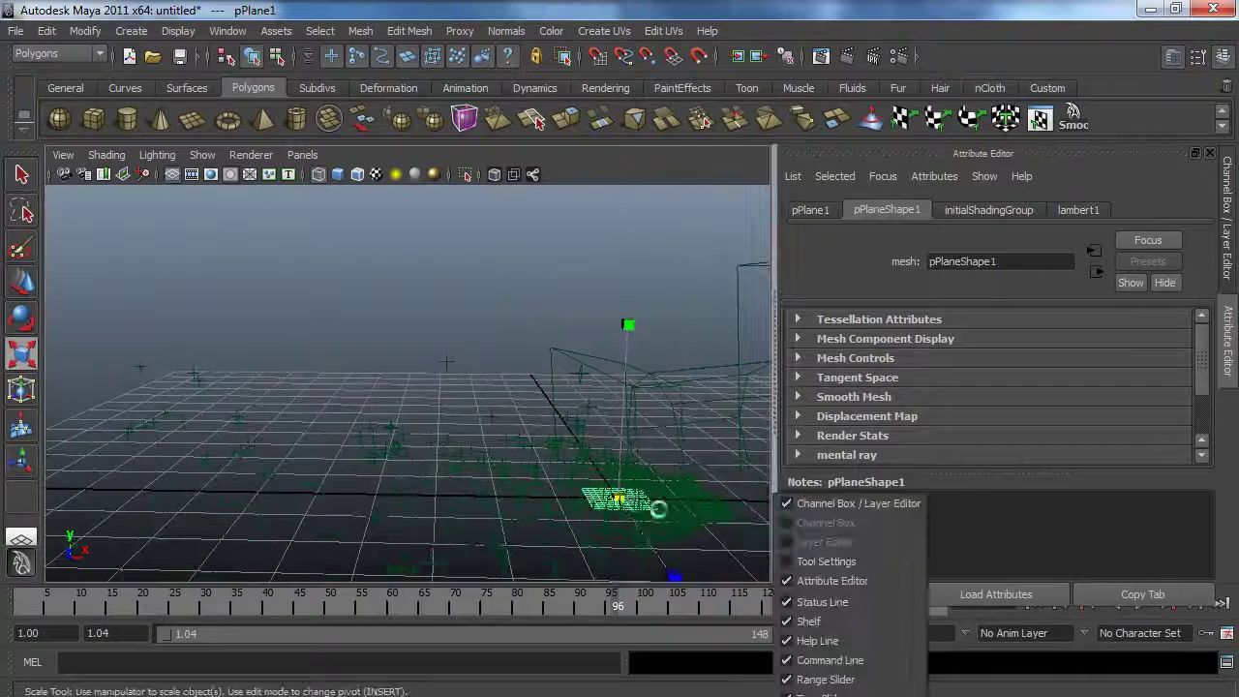
pyautogui.moveTo(618, 499); pyautogui.dragTo(850, 536)
# - Check the plane against the footage through Cam_Anim, and scale it down uniformly to a small patch in the persp view
pyautogui.click(302, 155)
pyautogui.moveTo(320, 171)
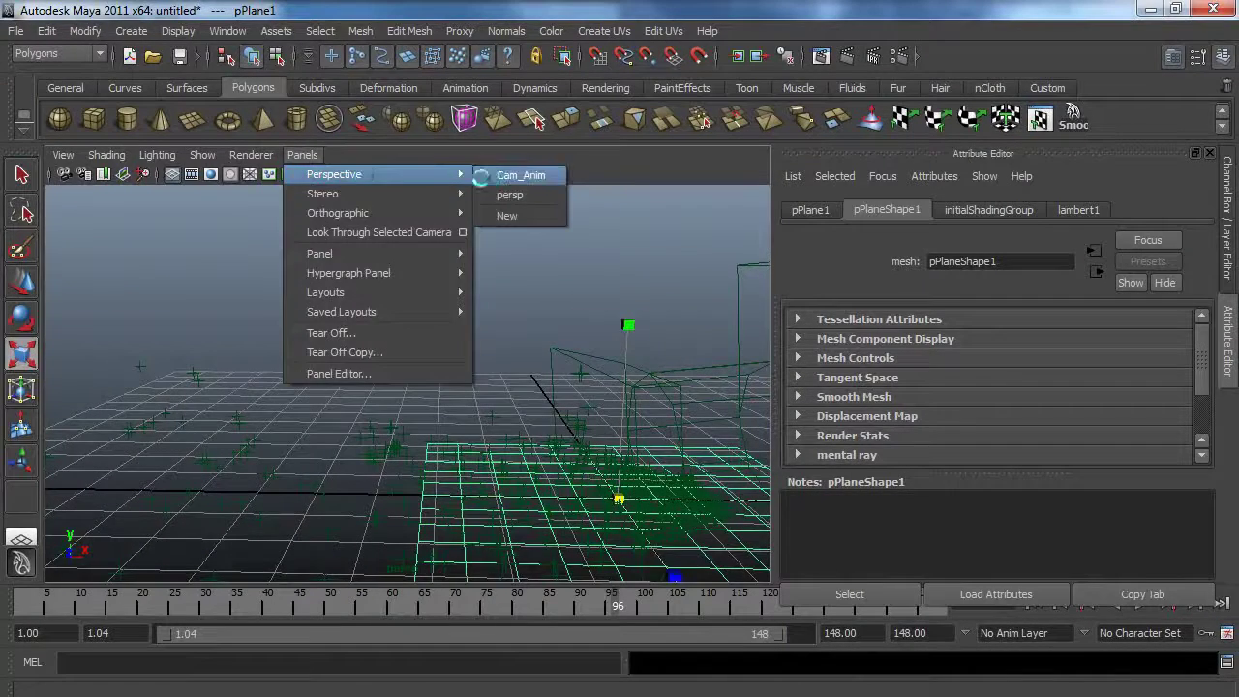
pyautogui.click(502, 174)
pyautogui.press('w')
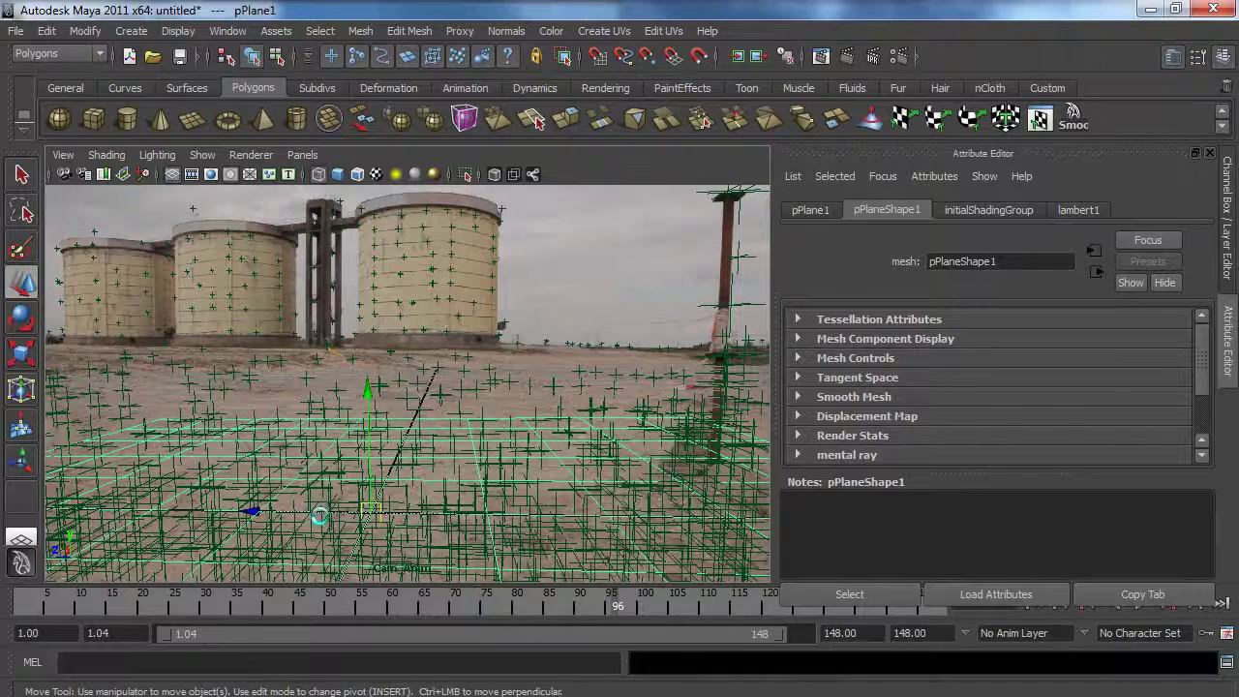
pyautogui.press('space')
pyautogui.moveTo(545, 488); pyautogui.dragTo(551, 407)
pyautogui.moveTo(647, 491); pyautogui.dragTo(435, 525)
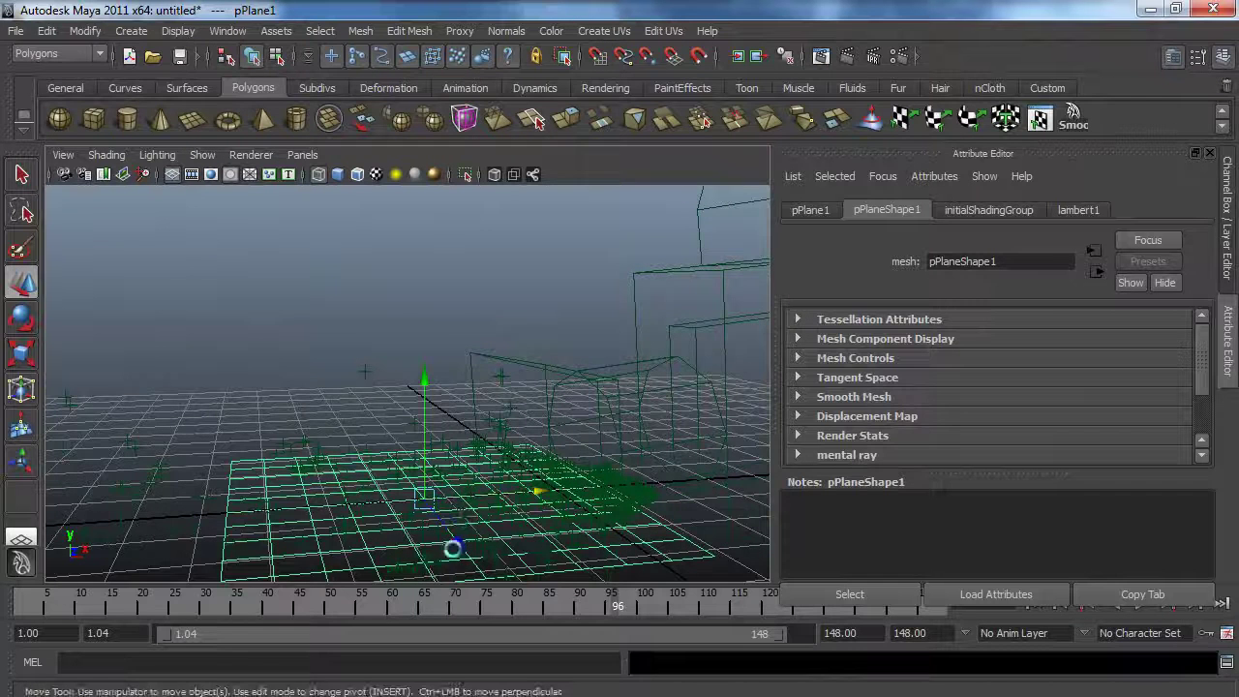
pyautogui.hotkey('ctrl', 'z')
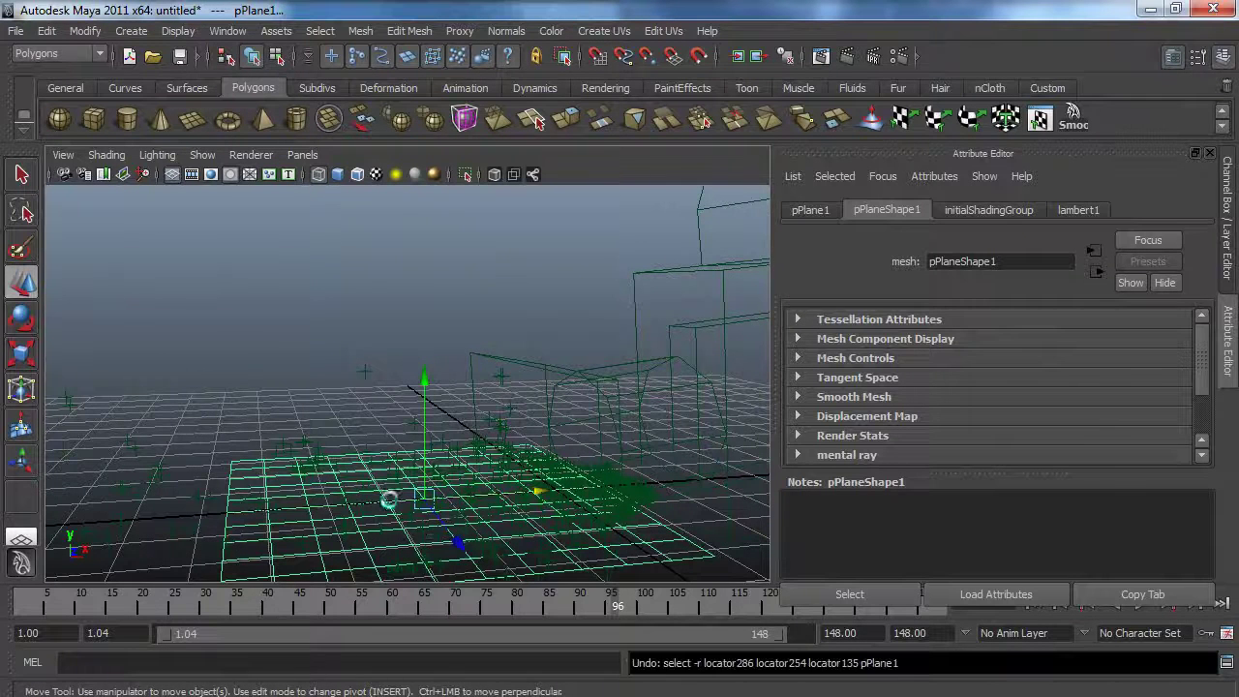
pyautogui.press('r')
pyautogui.moveTo(411, 500); pyautogui.dragTo(249, 501)
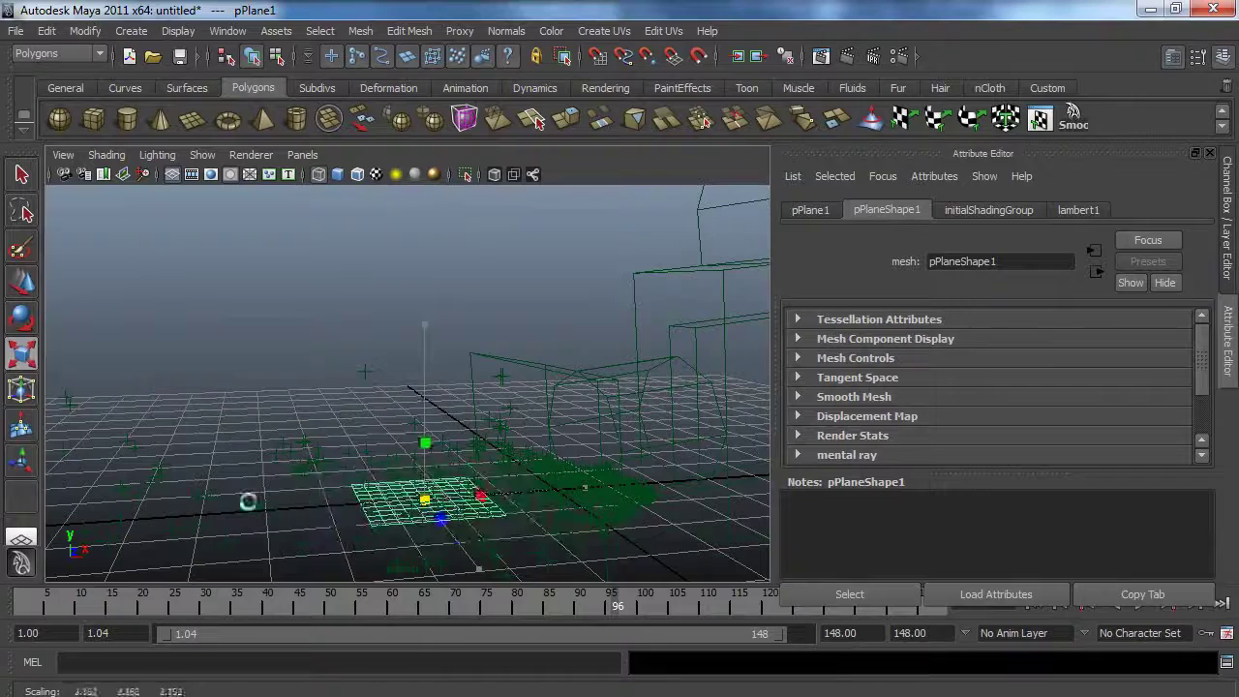
# - Move the plane along the ground among the locators and frame it in the persp view
pyautogui.press('w')
pyautogui.keyDown('alt'); pyautogui.moveTo(429, 506); pyautogui.dragTo(661, 495); pyautogui.keyUp('alt')
pyautogui.press('f')
pyautogui.keyDown('alt'); pyautogui.moveTo(401, 426); pyautogui.dragTo(387, 319); pyautogui.keyUp('alt')
# - Look through Cam_Anim and slide the plane along the ground to the base of the pole
pyautogui.click(302, 155)
pyautogui.moveTo(363, 172)
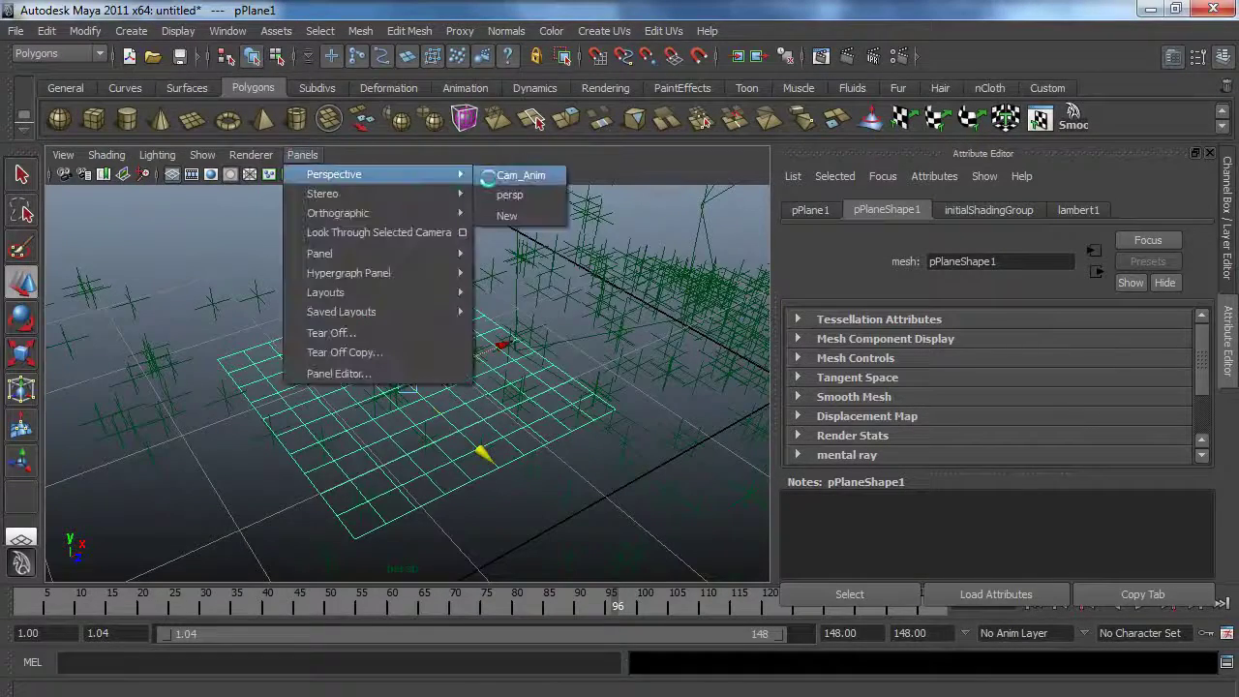
pyautogui.click(520, 175)
pyautogui.moveTo(453, 432); pyautogui.dragTo(475, 432)
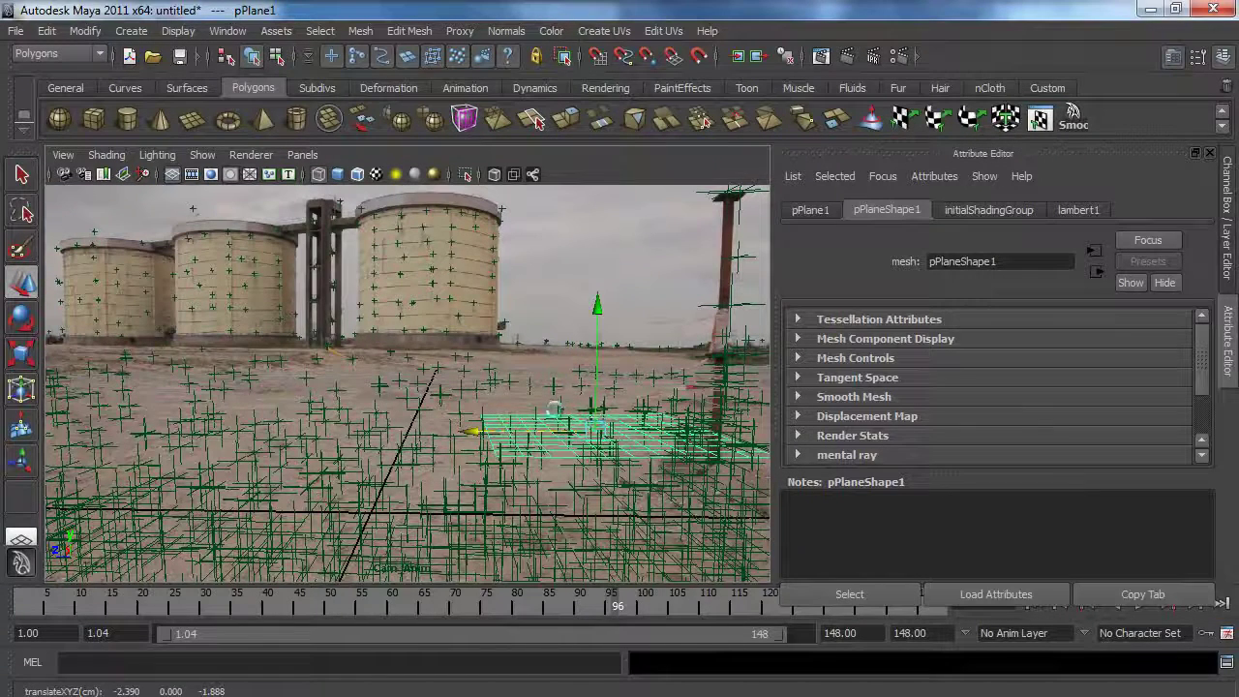